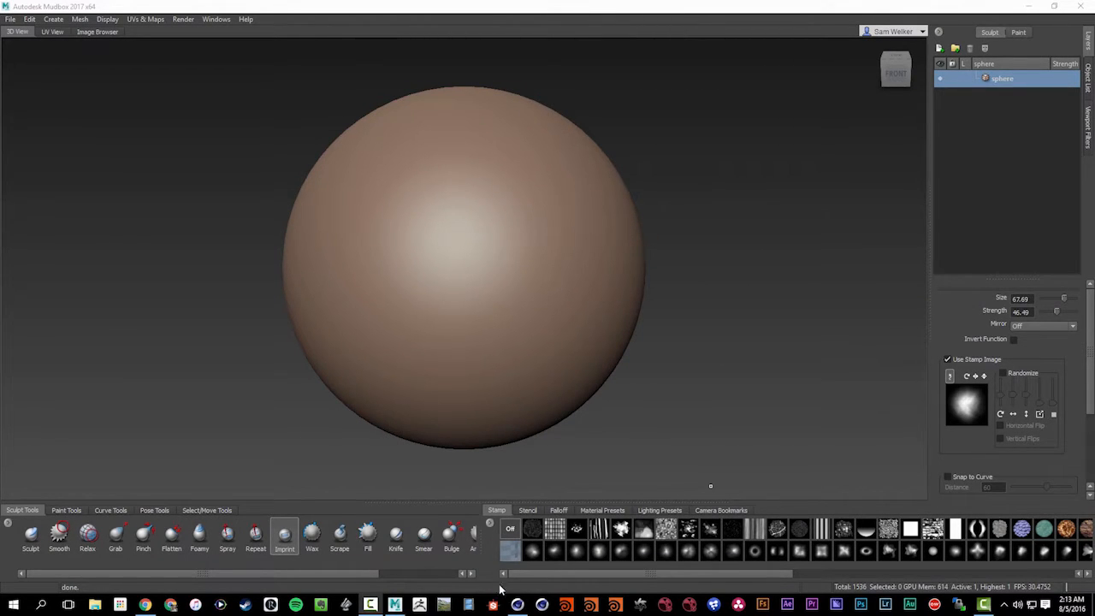
Switch to Cinema 4D to examine the rendered asteroid frames as shape reference, and return to Mudbox
{"action": "left_click", "coordinate": [541, 604]}
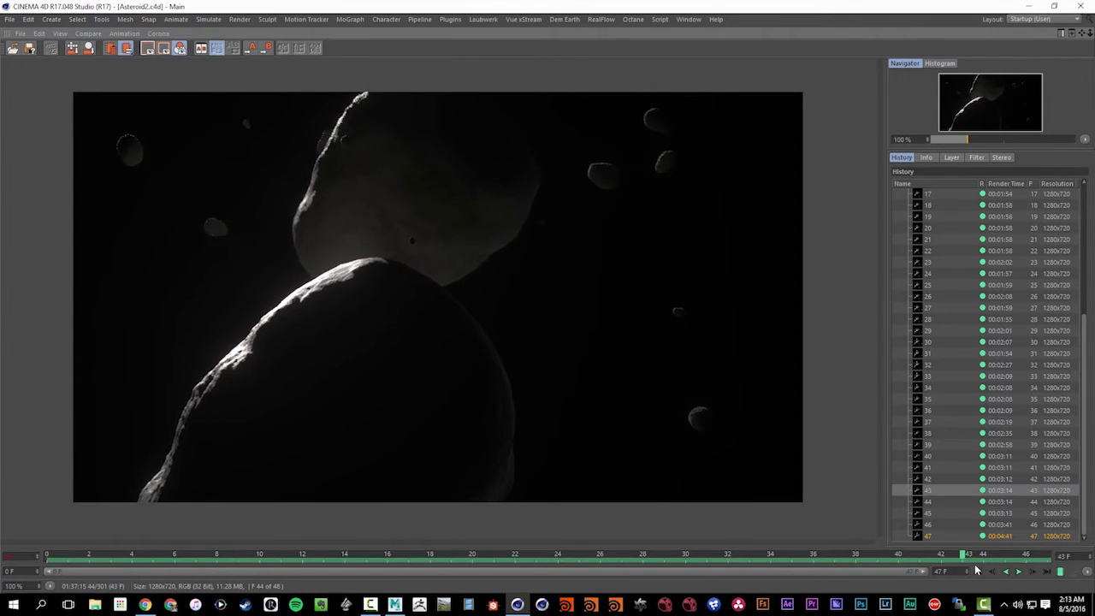
{"action": "left_click", "coordinate": [395, 604]}
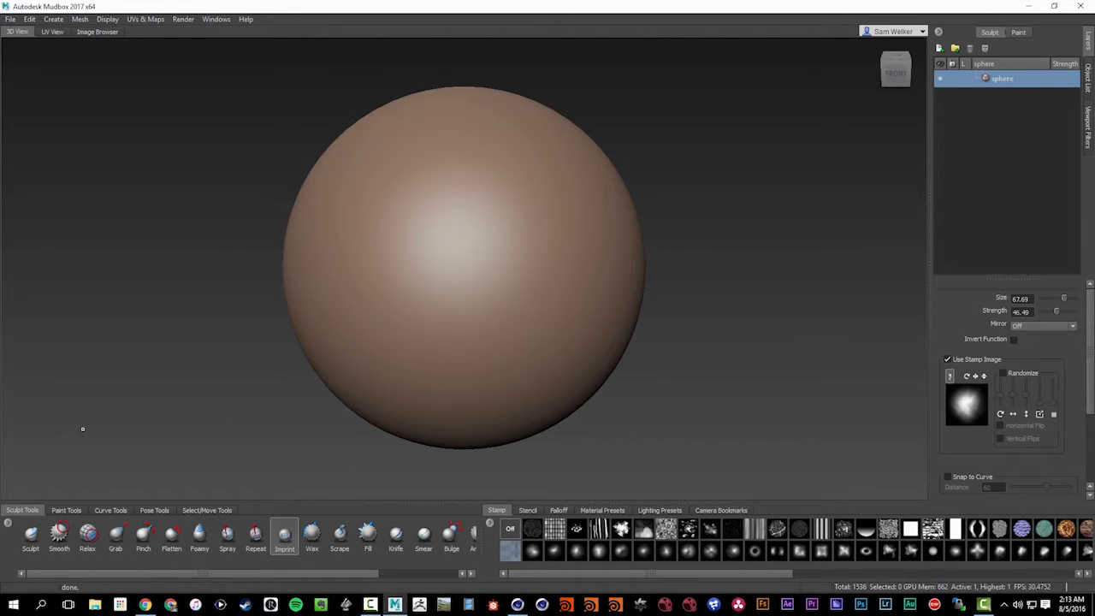
{"action": "left_click", "coordinate": [517, 605]}
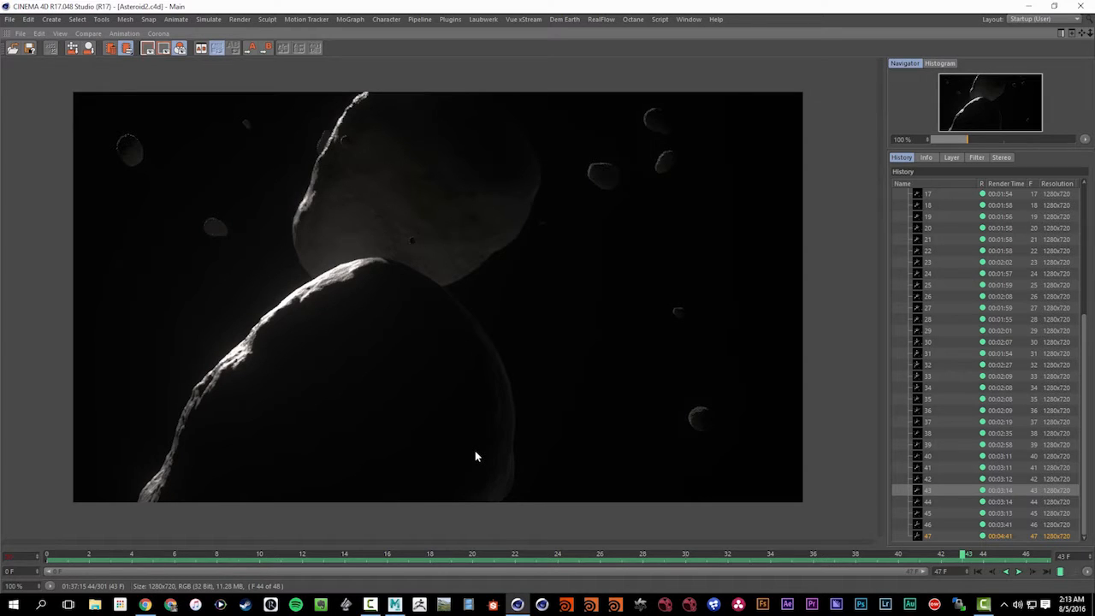
{"action": "left_click", "coordinate": [394, 604]}
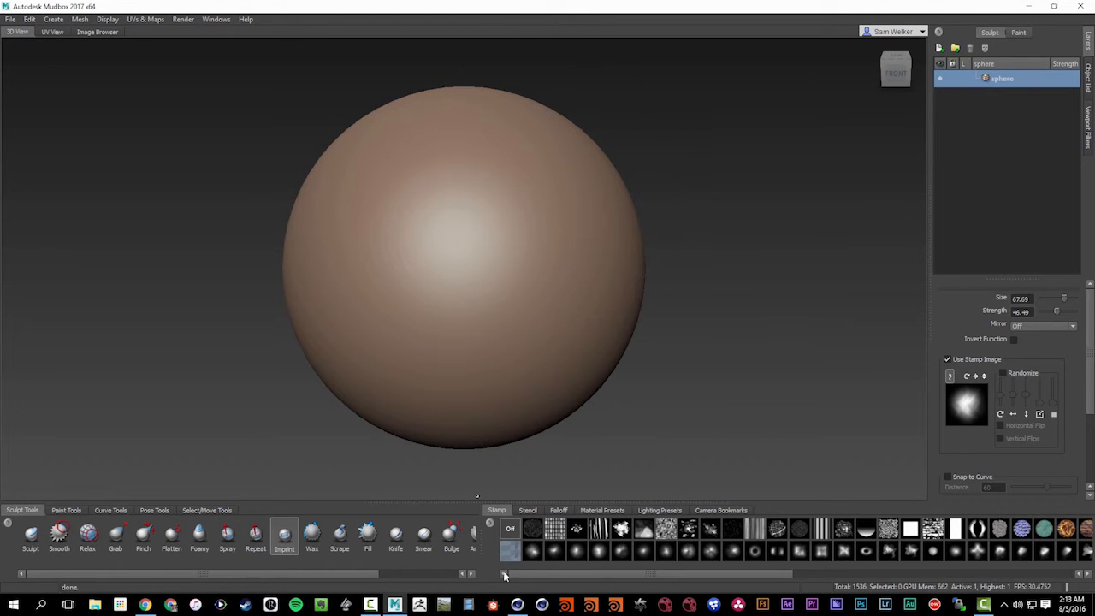
{"action": "left_click", "coordinate": [520, 604]}
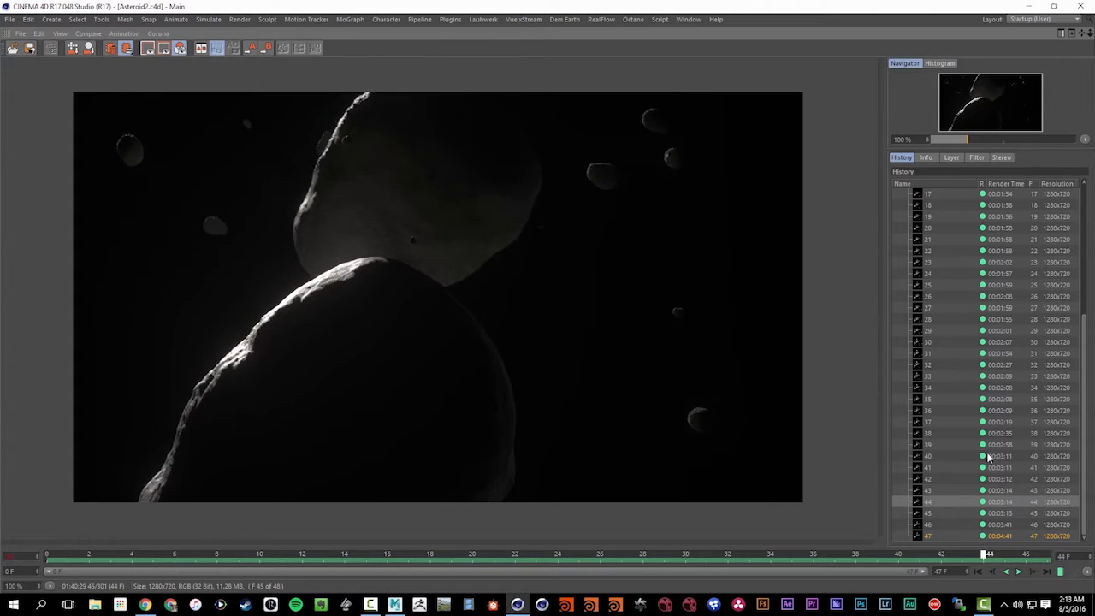
{"action": "left_click", "coordinate": [396, 605]}
Select the Grab brush, enlarge it to about 209, and show the wireframe on the sphere
{"action": "right_click_drag", "start_coordinate": [287, 387], "coordinate": [219, 309], "text": "alt"}
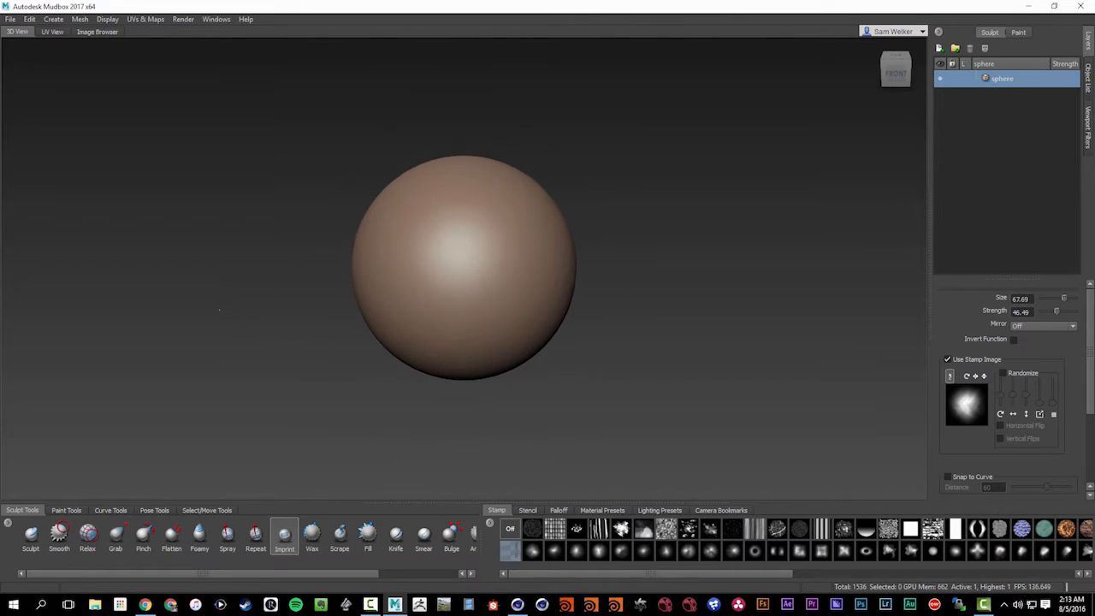
{"action": "left_click", "coordinate": [116, 535]}
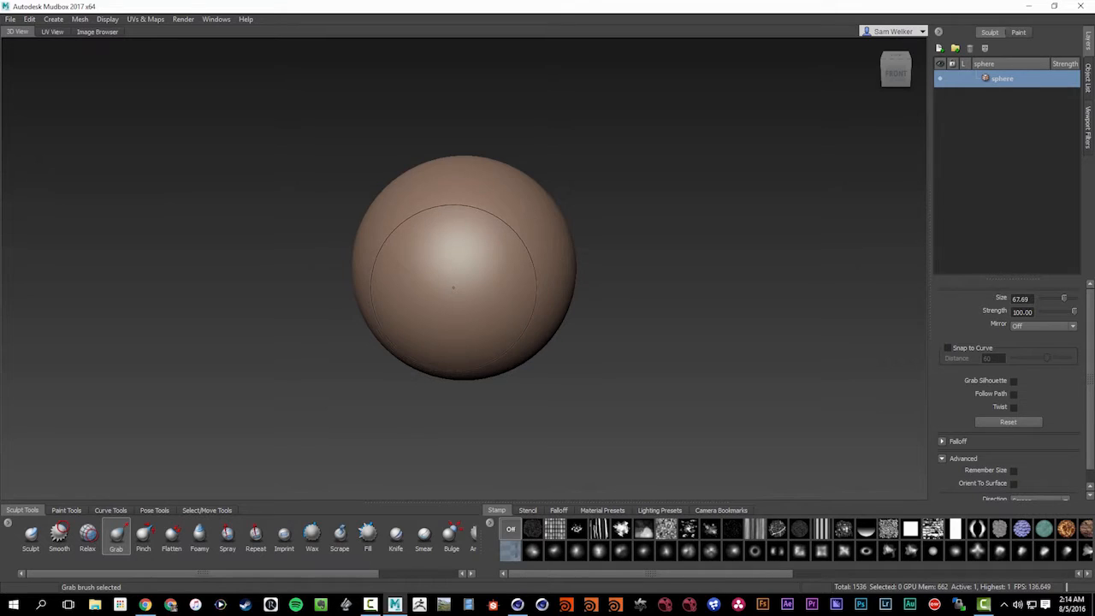
{"action": "left_click_drag", "start_coordinate": [454, 279], "coordinate": [447, 279]}
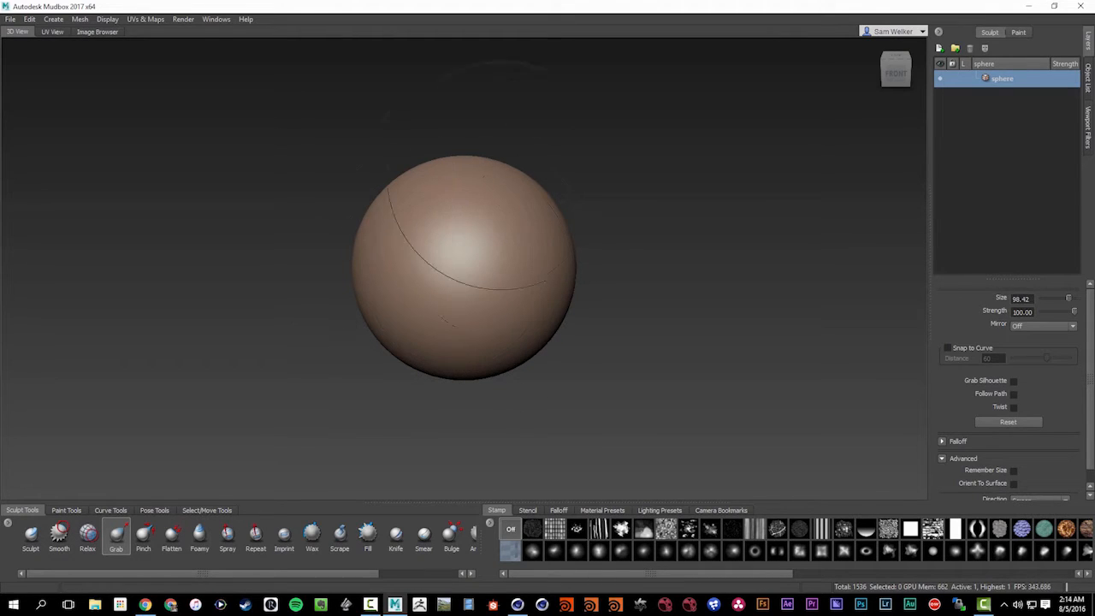
{"action": "left_click_drag", "start_coordinate": [508, 224], "coordinate": [624, 251], "text": "alt"}
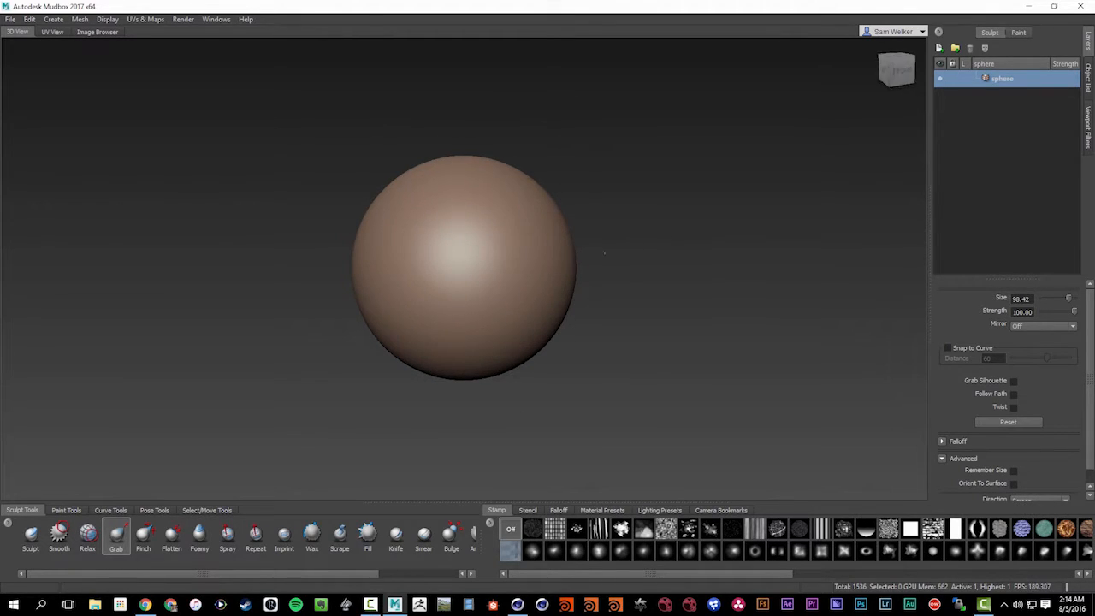
{"action": "mouse_move", "coordinate": [516, 238]}
{"action": "left_mouse_down"}
{"action": "mouse_move", "coordinate": [538, 195]}
{"action": "mouse_move", "coordinate": [531, 227]}
{"action": "mouse_move", "coordinate": [550, 234]}
{"action": "mouse_move", "coordinate": [540, 224]}
{"action": "left_mouse_up"}
{"action": "key", "text": "ctrl+z"}
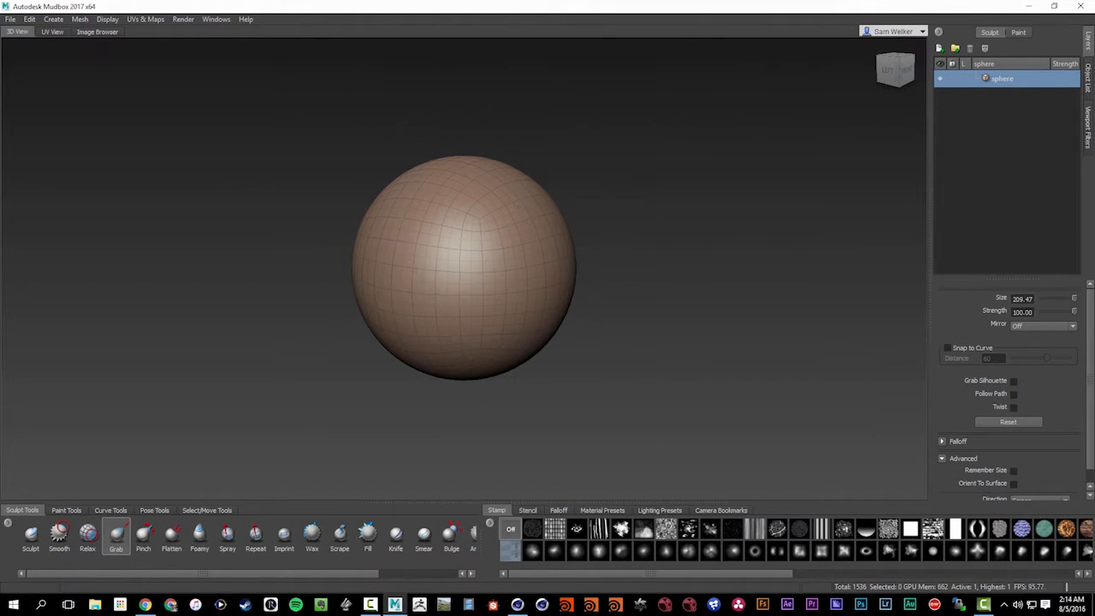
Stretch the sphere into an elongated egg shape by pulling its opposite sides outward with the Grab brush
{"action": "mouse_move", "coordinate": [488, 257]}
{"action": "left_mouse_down"}
{"action": "mouse_move", "coordinate": [513, 243]}
{"action": "mouse_move", "coordinate": [563, 330]}
{"action": "mouse_move", "coordinate": [511, 285]}
{"action": "mouse_move", "coordinate": [443, 319]}
{"action": "mouse_move", "coordinate": [435, 354]}
{"action": "left_mouse_up"}
{"action": "left_click_drag", "start_coordinate": [551, 301], "coordinate": [593, 314]}
{"action": "mouse_move", "coordinate": [522, 202]}
{"action": "left_mouse_down"}
{"action": "mouse_move", "coordinate": [520, 221]}
{"action": "mouse_move", "coordinate": [616, 228]}
{"action": "left_mouse_up"}
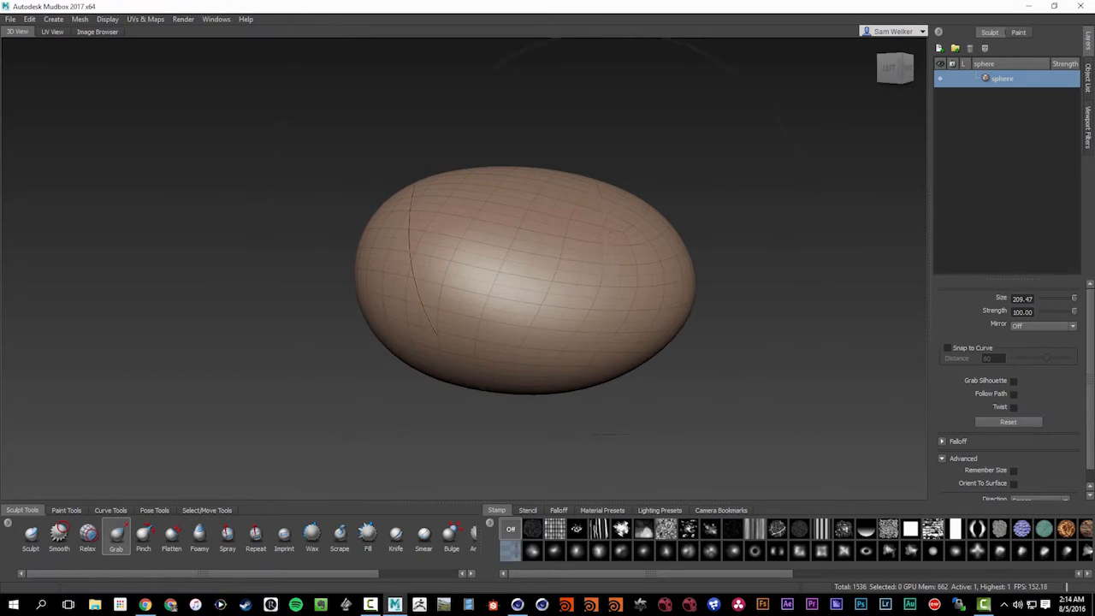
{"action": "left_click_drag", "start_coordinate": [371, 263], "coordinate": [347, 257]}
Pull one end of the egg outward with Grab and push its upper surface in to form a shallow saddle
{"action": "mouse_move", "coordinate": [488, 231]}
{"action": "left_mouse_down", "text": "alt"}
{"action": "mouse_move", "coordinate": [590, 257]}
{"action": "mouse_move", "coordinate": [601, 248]}
{"action": "left_mouse_up", "text": "alt"}
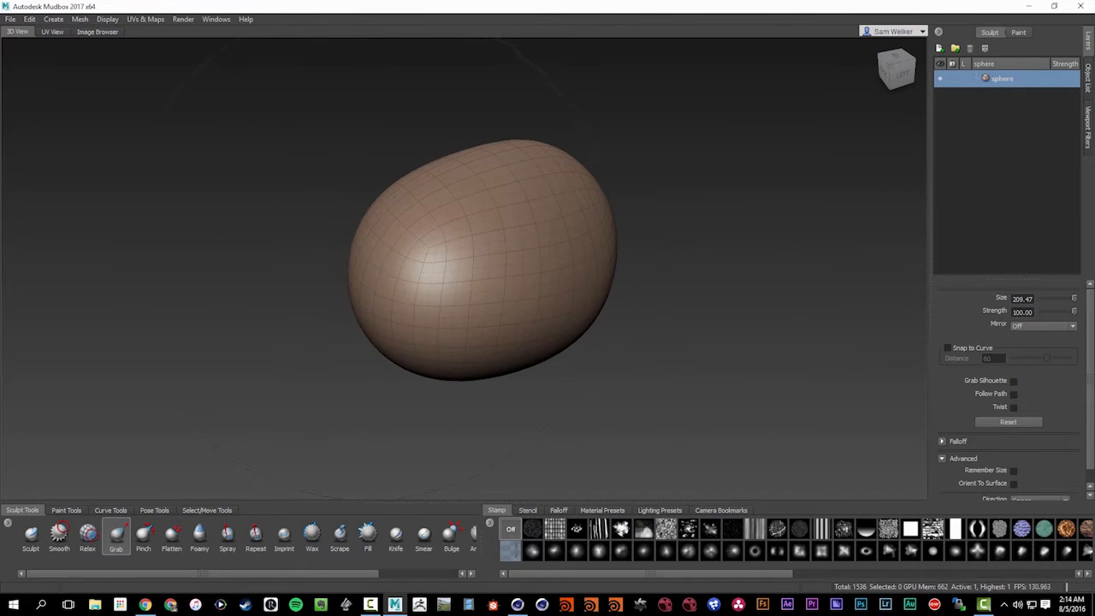
{"action": "left_click_drag", "start_coordinate": [352, 261], "coordinate": [315, 255]}
{"action": "left_click_drag", "start_coordinate": [424, 181], "coordinate": [417, 208]}
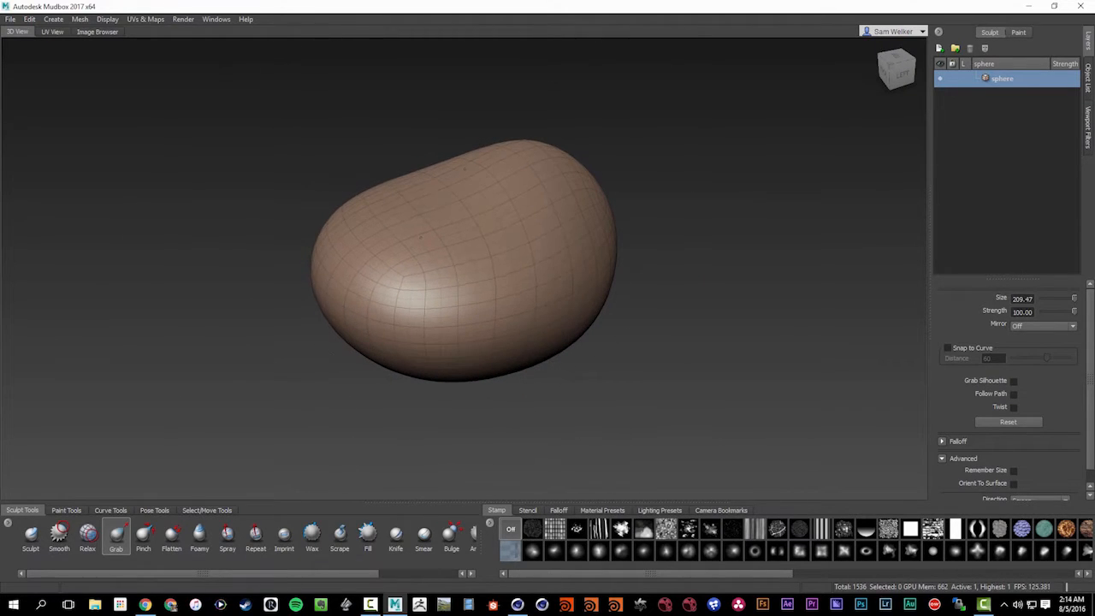
{"action": "left_click_drag", "start_coordinate": [461, 168], "coordinate": [464, 154]}
{"action": "left_click_drag", "start_coordinate": [448, 310], "coordinate": [450, 320]}
{"action": "left_click_drag", "start_coordinate": [547, 282], "coordinate": [469, 242], "text": "alt"}
{"action": "left_click_drag", "start_coordinate": [539, 175], "coordinate": [542, 194]}
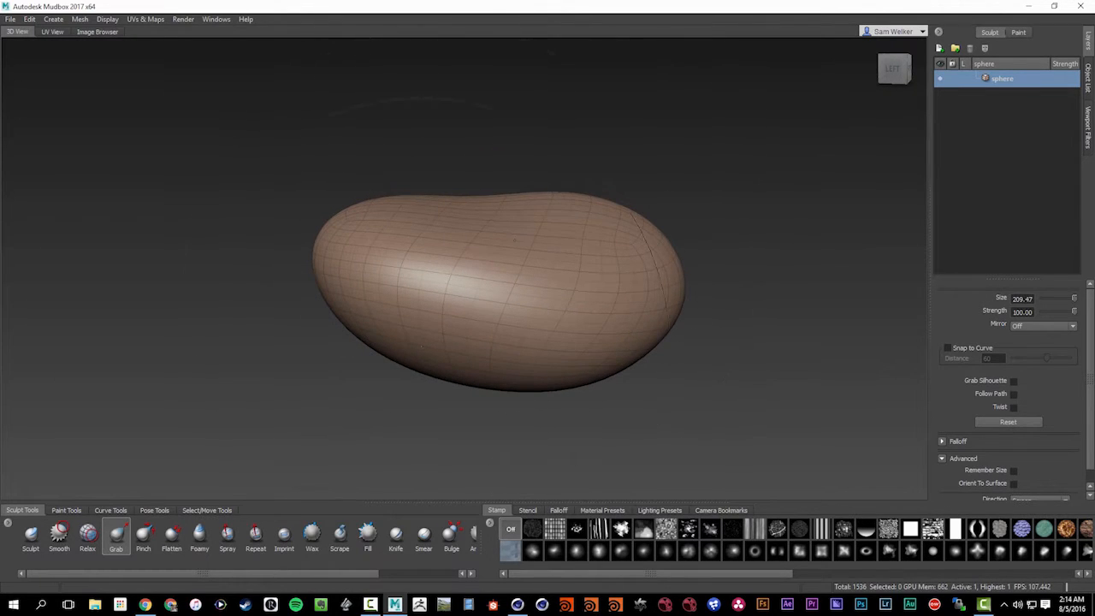
Round out the narrow end with Grab, extend the opposite end, and push a dent into one side
{"action": "mouse_move", "coordinate": [339, 319]}
{"action": "left_mouse_down"}
{"action": "mouse_move", "coordinate": [330, 344]}
{"action": "mouse_move", "coordinate": [444, 299]}
{"action": "left_mouse_up"}
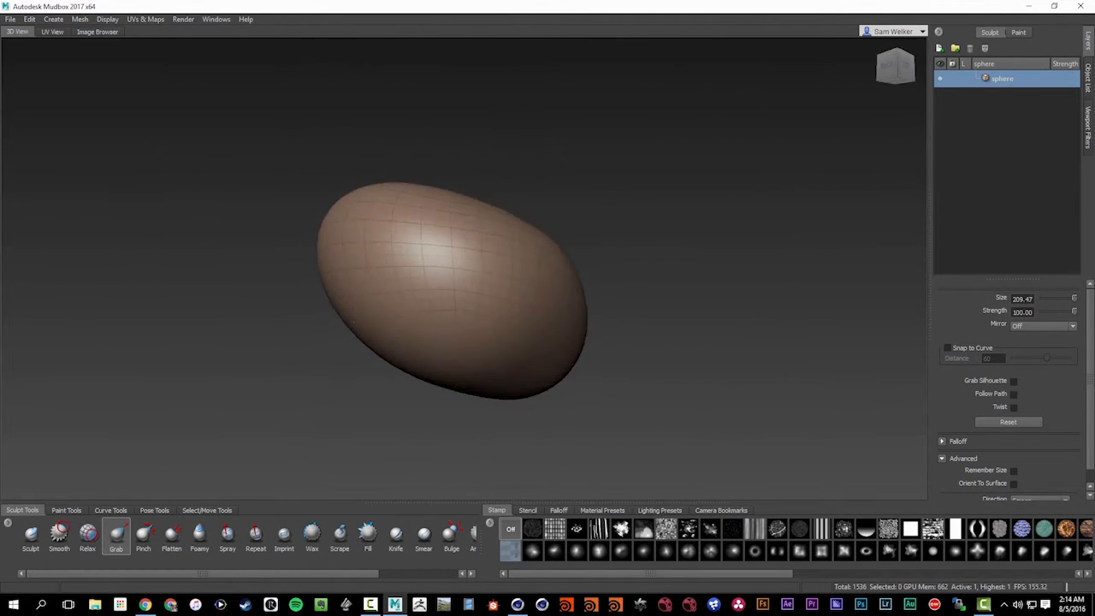
{"action": "left_click_drag", "start_coordinate": [351, 308], "coordinate": [334, 330]}
{"action": "left_click_drag", "start_coordinate": [430, 288], "coordinate": [433, 268]}
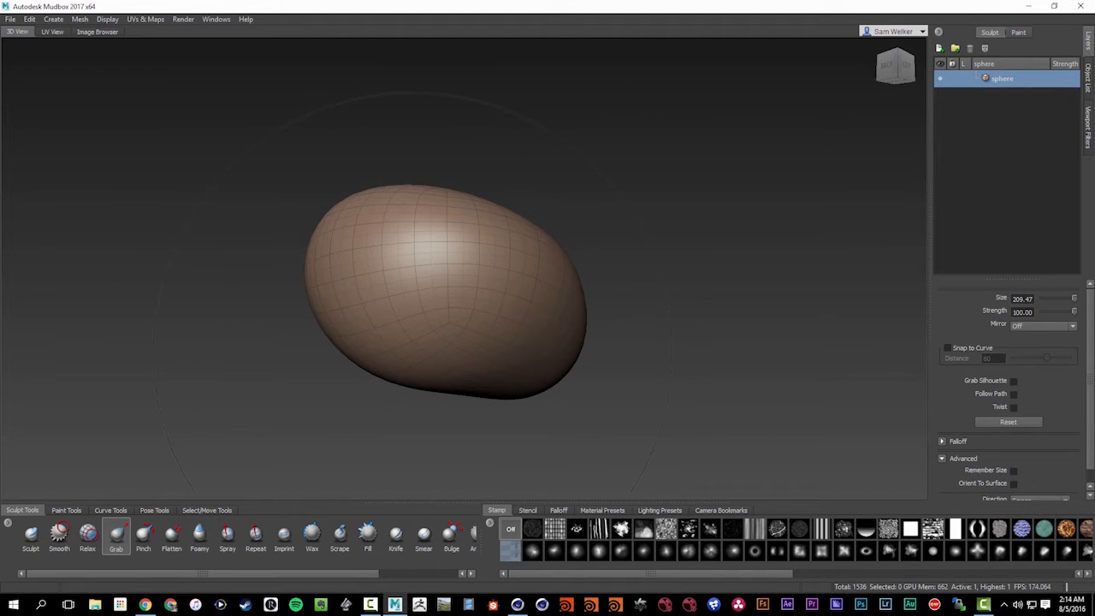
{"action": "mouse_move", "coordinate": [422, 342]}
{"action": "left_mouse_down", "text": "alt"}
{"action": "mouse_move", "coordinate": [414, 363]}
{"action": "mouse_move", "coordinate": [511, 281]}
{"action": "left_mouse_up", "text": "alt"}
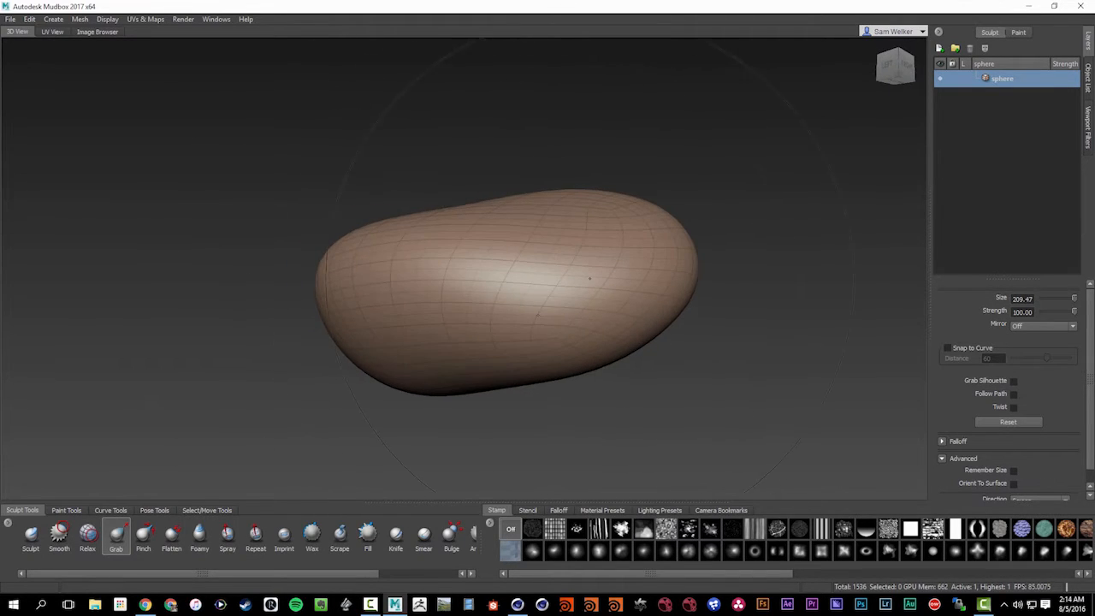
{"action": "mouse_move", "coordinate": [622, 318]}
{"action": "left_mouse_down"}
{"action": "mouse_move", "coordinate": [613, 301]}
{"action": "mouse_move", "coordinate": [479, 244]}
{"action": "left_mouse_up"}
{"action": "left_click_drag", "start_coordinate": [532, 159], "coordinate": [520, 132]}
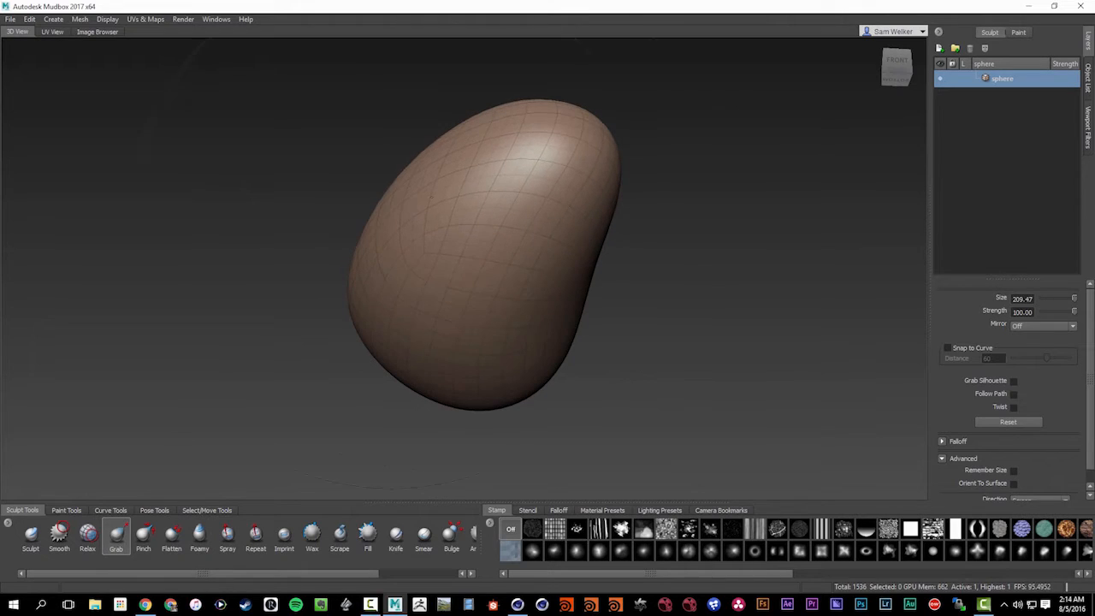
{"action": "left_click_drag", "start_coordinate": [399, 203], "coordinate": [423, 219]}
{"action": "left_click_drag", "start_coordinate": [488, 156], "coordinate": [453, 142]}
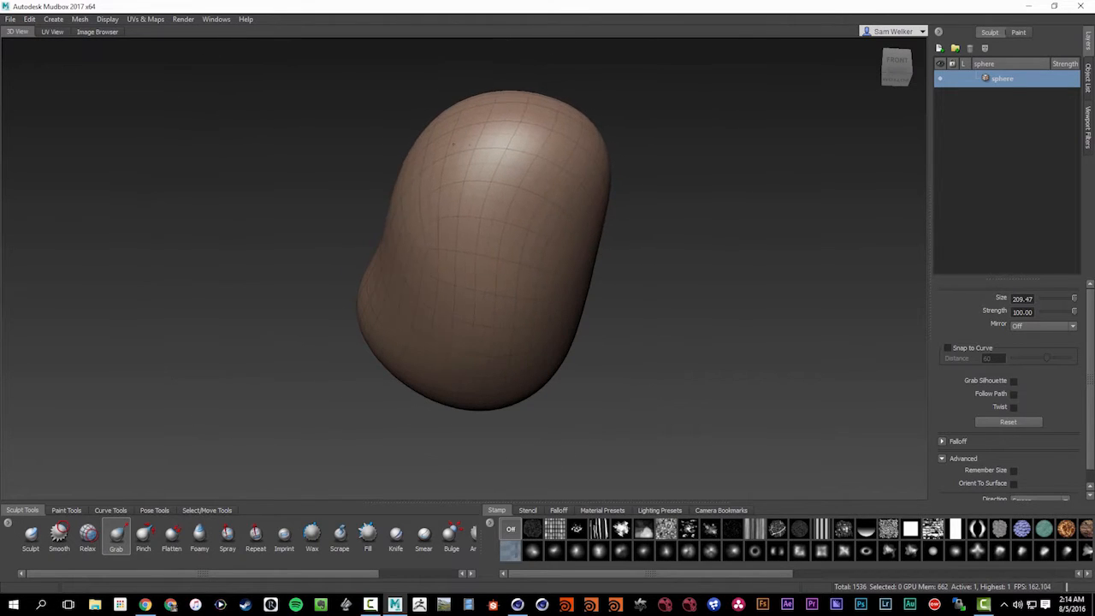
Refine the body into a long, irregular peanut form with Grab, reducing the brush size to about 113
{"action": "mouse_move", "coordinate": [513, 118]}
{"action": "left_mouse_down"}
{"action": "mouse_move", "coordinate": [536, 144]}
{"action": "mouse_move", "coordinate": [458, 138]}
{"action": "mouse_move", "coordinate": [536, 158]}
{"action": "mouse_move", "coordinate": [535, 147]}
{"action": "mouse_move", "coordinate": [385, 152]}
{"action": "mouse_move", "coordinate": [375, 142]}
{"action": "mouse_move", "coordinate": [439, 204]}
{"action": "mouse_move", "coordinate": [329, 225]}
{"action": "left_mouse_up"}
{"action": "mouse_move", "coordinate": [467, 336]}
{"action": "left_mouse_down"}
{"action": "mouse_move", "coordinate": [471, 312]}
{"action": "mouse_move", "coordinate": [460, 307]}
{"action": "left_mouse_up"}
{"action": "mouse_move", "coordinate": [469, 224]}
{"action": "left_mouse_down", "text": "alt"}
{"action": "mouse_move", "coordinate": [480, 274]}
{"action": "mouse_move", "coordinate": [459, 346]}
{"action": "left_mouse_up", "text": "alt"}
{"action": "mouse_move", "coordinate": [299, 318]}
{"action": "left_mouse_down"}
{"action": "mouse_move", "coordinate": [46, 310]}
{"action": "mouse_move", "coordinate": [144, 313]}
{"action": "left_mouse_up"}
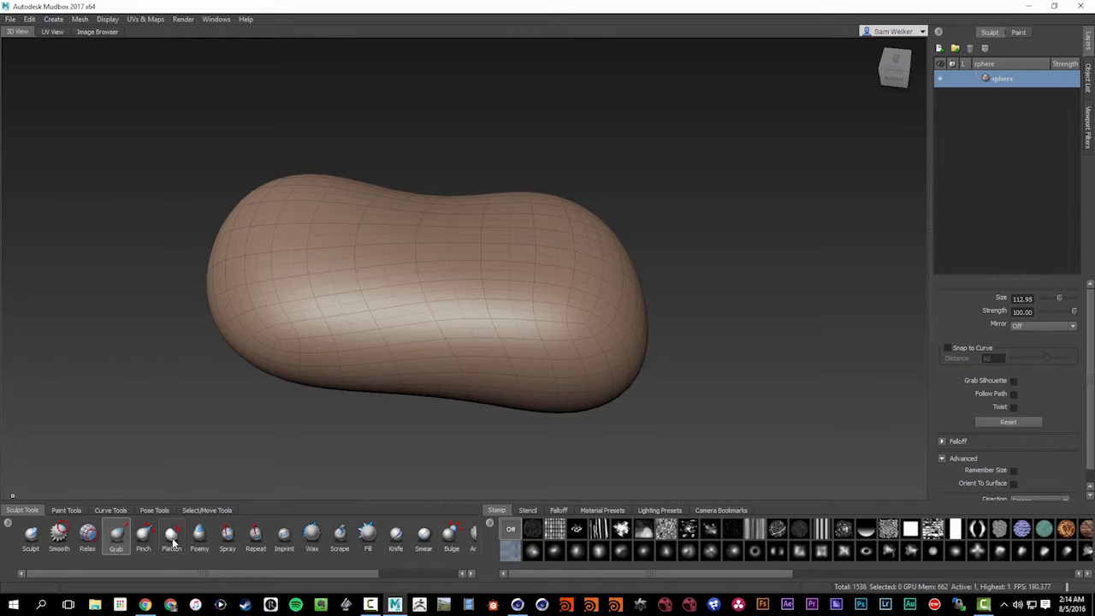
Swell the lobes at both ends of the form using the Bulge brush at strength 15
{"action": "left_click_drag", "start_coordinate": [304, 575], "coordinate": [374, 575]}
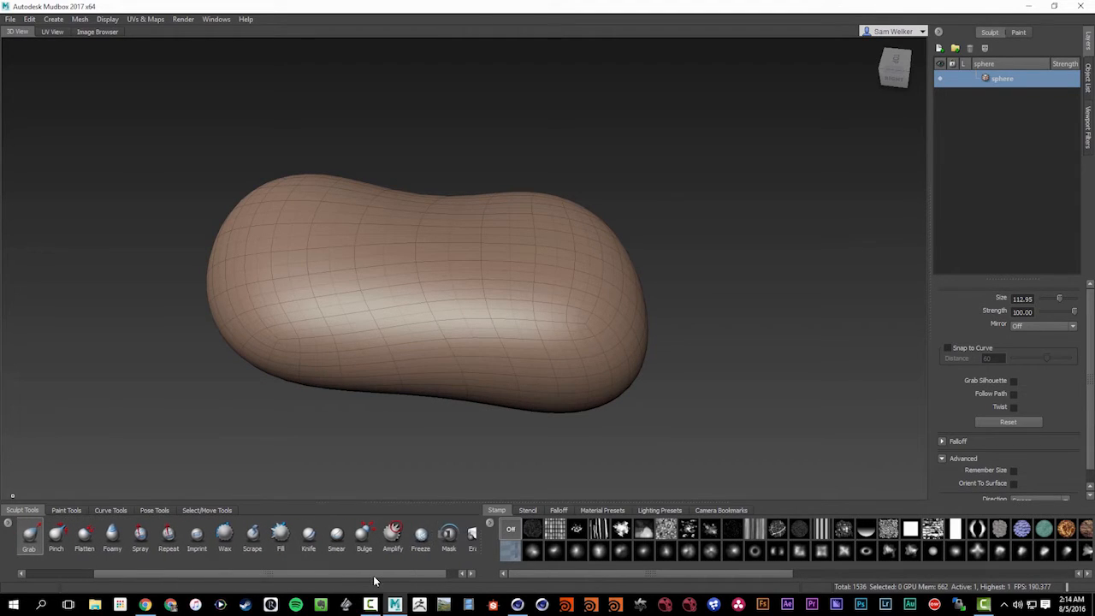
{"action": "left_click", "coordinate": [374, 543]}
{"action": "mouse_move", "coordinate": [278, 267]}
{"action": "left_mouse_down", "text": "alt"}
{"action": "mouse_move", "coordinate": [311, 254]}
{"action": "mouse_move", "coordinate": [261, 255]}
{"action": "mouse_move", "coordinate": [271, 300]}
{"action": "mouse_move", "coordinate": [312, 344]}
{"action": "mouse_move", "coordinate": [271, 334]}
{"action": "mouse_move", "coordinate": [307, 279]}
{"action": "mouse_move", "coordinate": [395, 295]}
{"action": "mouse_move", "coordinate": [449, 342]}
{"action": "mouse_move", "coordinate": [432, 316]}
{"action": "mouse_move", "coordinate": [347, 295]}
{"action": "mouse_move", "coordinate": [364, 261]}
{"action": "mouse_move", "coordinate": [319, 240]}
{"action": "mouse_move", "coordinate": [270, 291]}
{"action": "mouse_move", "coordinate": [252, 261]}
{"action": "left_mouse_up", "text": "alt"}
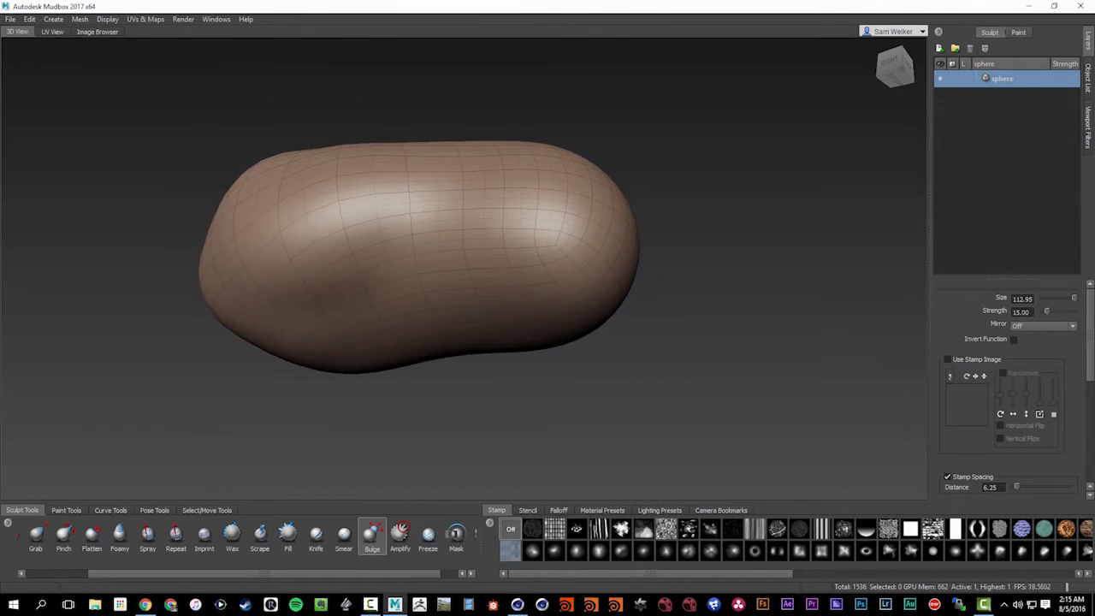
{"action": "left_click_drag", "start_coordinate": [299, 231], "coordinate": [442, 276], "text": "alt"}
{"action": "mouse_move", "coordinate": [278, 265]}
{"action": "left_mouse_down"}
{"action": "mouse_move", "coordinate": [315, 267]}
{"action": "mouse_move", "coordinate": [290, 254]}
{"action": "mouse_move", "coordinate": [312, 407]}
{"action": "left_mouse_up"}
{"action": "mouse_move", "coordinate": [522, 312]}
{"action": "left_mouse_down"}
{"action": "mouse_move", "coordinate": [470, 287]}
{"action": "mouse_move", "coordinate": [377, 295]}
{"action": "mouse_move", "coordinate": [462, 342]}
{"action": "mouse_move", "coordinate": [553, 298]}
{"action": "mouse_move", "coordinate": [479, 346]}
{"action": "mouse_move", "coordinate": [385, 334]}
{"action": "left_mouse_up"}
{"action": "left_click_drag", "start_coordinate": [402, 287], "coordinate": [385, 368], "text": "alt"}
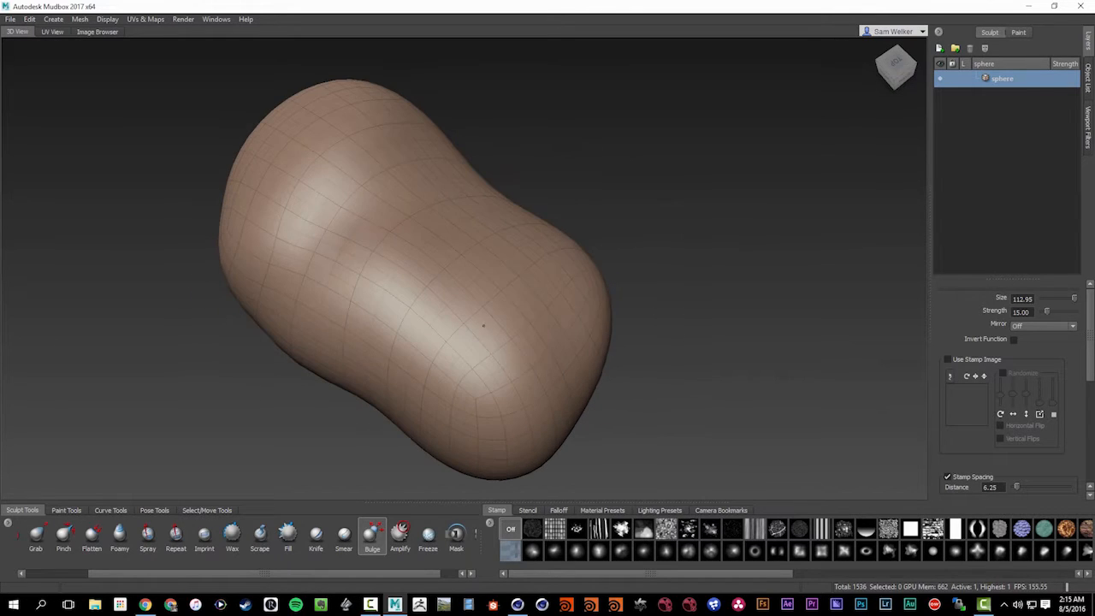
Bulge more large lumps across the ends and middle, raising the brush to about size 140.75 and strength 29.88
{"action": "mouse_move", "coordinate": [547, 295]}
{"action": "left_mouse_down"}
{"action": "mouse_move", "coordinate": [577, 322]}
{"action": "mouse_move", "coordinate": [436, 320]}
{"action": "mouse_move", "coordinate": [385, 282]}
{"action": "left_mouse_up"}
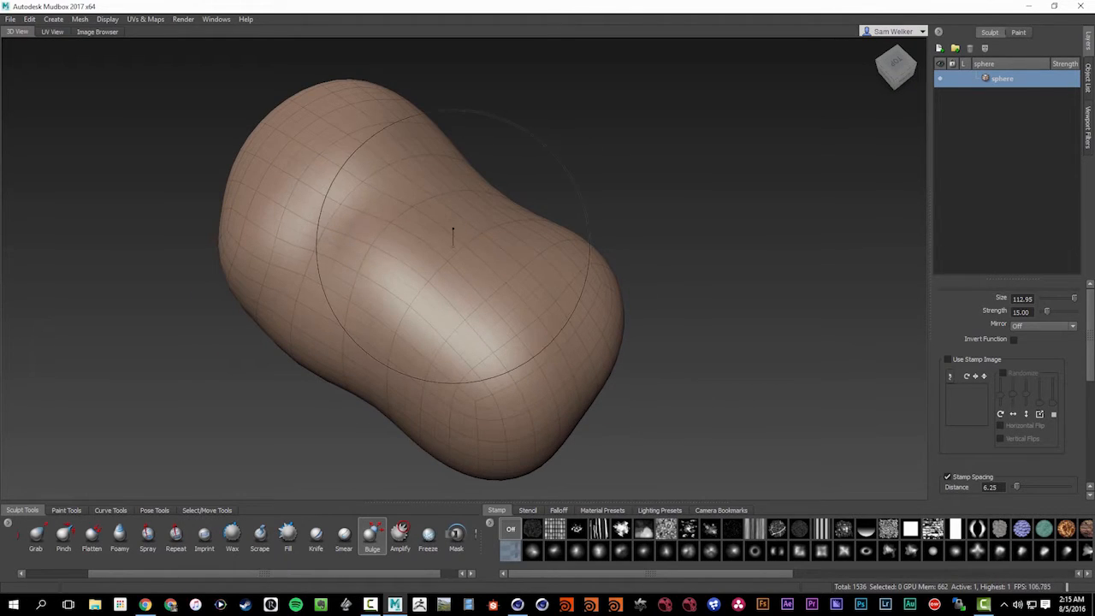
{"action": "left_click_drag", "start_coordinate": [454, 247], "coordinate": [458, 241]}
{"action": "mouse_move", "coordinate": [385, 248]}
{"action": "left_mouse_down"}
{"action": "mouse_move", "coordinate": [445, 321]}
{"action": "mouse_move", "coordinate": [556, 351]}
{"action": "left_mouse_up"}
{"action": "mouse_move", "coordinate": [565, 248]}
{"action": "left_mouse_down", "text": "alt"}
{"action": "mouse_move", "coordinate": [587, 301]}
{"action": "mouse_move", "coordinate": [538, 201]}
{"action": "mouse_move", "coordinate": [599, 274]}
{"action": "left_mouse_up", "text": "alt"}
{"action": "left_click_drag", "start_coordinate": [640, 317], "coordinate": [599, 218], "text": "alt"}
{"action": "mouse_move", "coordinate": [522, 291]}
{"action": "left_mouse_down"}
{"action": "mouse_move", "coordinate": [419, 263]}
{"action": "mouse_move", "coordinate": [343, 295]}
{"action": "left_mouse_up"}
{"action": "mouse_move", "coordinate": [531, 343]}
{"action": "left_mouse_down", "text": "alt"}
{"action": "mouse_move", "coordinate": [427, 218]}
{"action": "mouse_move", "coordinate": [590, 303]}
{"action": "mouse_move", "coordinate": [547, 243]}
{"action": "left_mouse_up", "text": "alt"}
{"action": "mouse_move", "coordinate": [295, 205]}
{"action": "left_mouse_down"}
{"action": "mouse_move", "coordinate": [308, 248]}
{"action": "mouse_move", "coordinate": [368, 286]}
{"action": "mouse_move", "coordinate": [364, 244]}
{"action": "left_mouse_up"}
{"action": "mouse_move", "coordinate": [376, 283]}
{"action": "left_mouse_down"}
{"action": "mouse_move", "coordinate": [345, 139]}
{"action": "mouse_move", "coordinate": [330, 231]}
{"action": "mouse_move", "coordinate": [393, 222]}
{"action": "left_mouse_up"}
{"action": "left_click_drag", "start_coordinate": [351, 163], "coordinate": [373, 252], "text": "alt"}
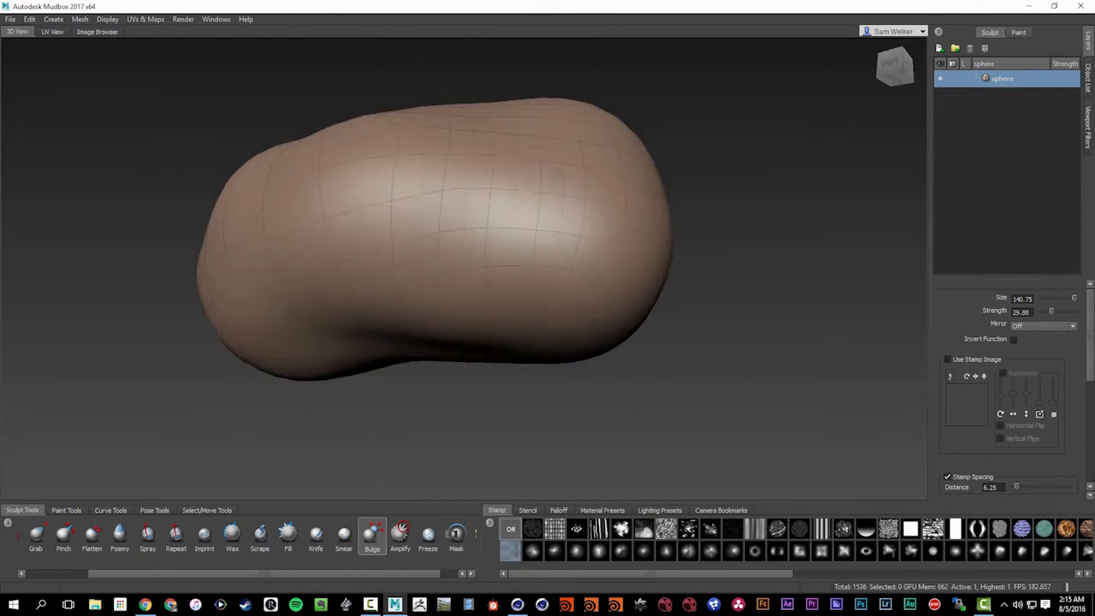
{"action": "mouse_move", "coordinate": [343, 190]}
{"action": "left_mouse_down", "text": "alt"}
{"action": "mouse_move", "coordinate": [385, 227]}
{"action": "mouse_move", "coordinate": [383, 282]}
{"action": "mouse_move", "coordinate": [398, 256]}
{"action": "left_mouse_up", "text": "alt"}
{"action": "right_click_drag", "start_coordinate": [398, 257], "coordinate": [295, 248], "text": "alt"}
{"action": "mouse_move", "coordinate": [454, 248]}
{"action": "left_mouse_down", "text": "alt"}
{"action": "mouse_move", "coordinate": [438, 217]}
{"action": "mouse_move", "coordinate": [569, 221]}
{"action": "left_mouse_up", "text": "alt"}
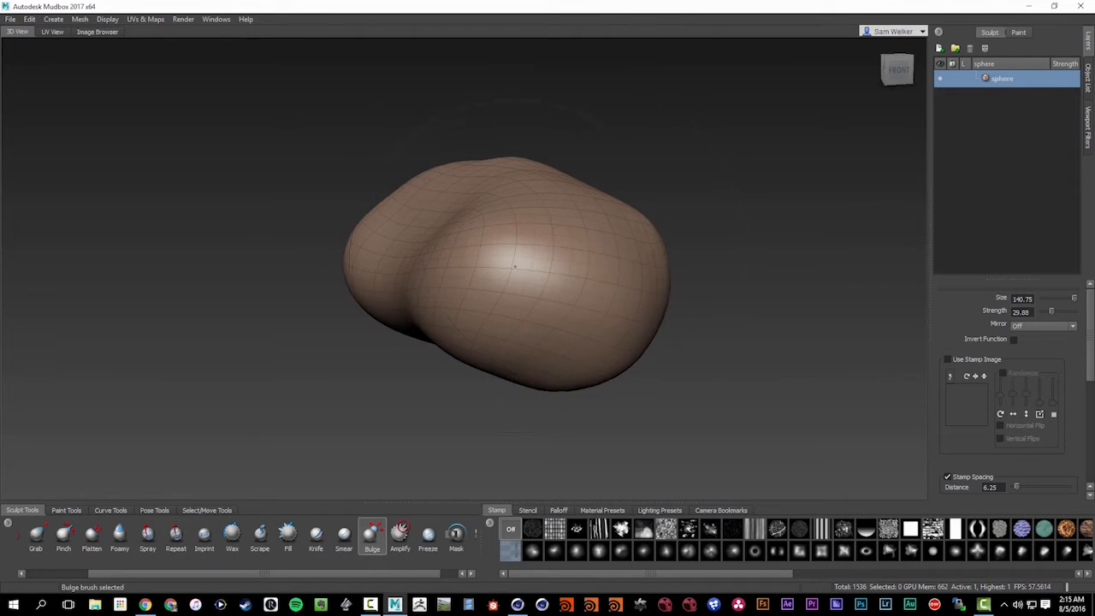
{"action": "left_click_drag", "start_coordinate": [323, 240], "coordinate": [398, 233]}
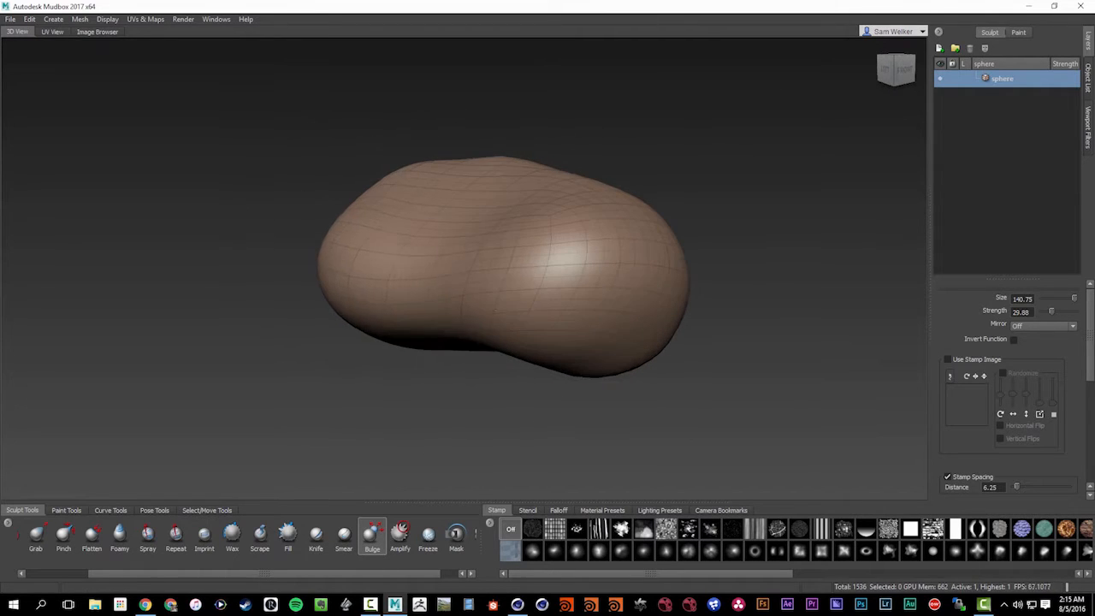
{"action": "mouse_move", "coordinate": [493, 307]}
{"action": "left_mouse_down", "text": "alt"}
{"action": "mouse_move", "coordinate": [542, 300]}
{"action": "mouse_move", "coordinate": [294, 291]}
{"action": "mouse_move", "coordinate": [411, 286]}
{"action": "mouse_move", "coordinate": [513, 300]}
{"action": "mouse_move", "coordinate": [402, 385]}
{"action": "left_mouse_up", "text": "alt"}
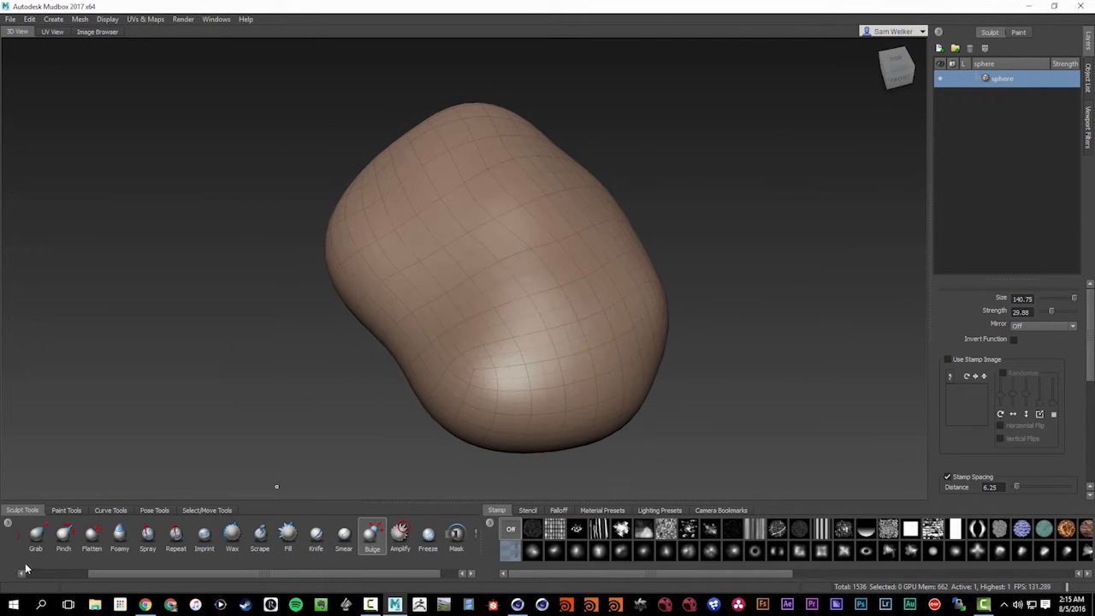
{"action": "left_click", "coordinate": [35, 535]}
{"action": "left_click", "coordinate": [22, 573]}
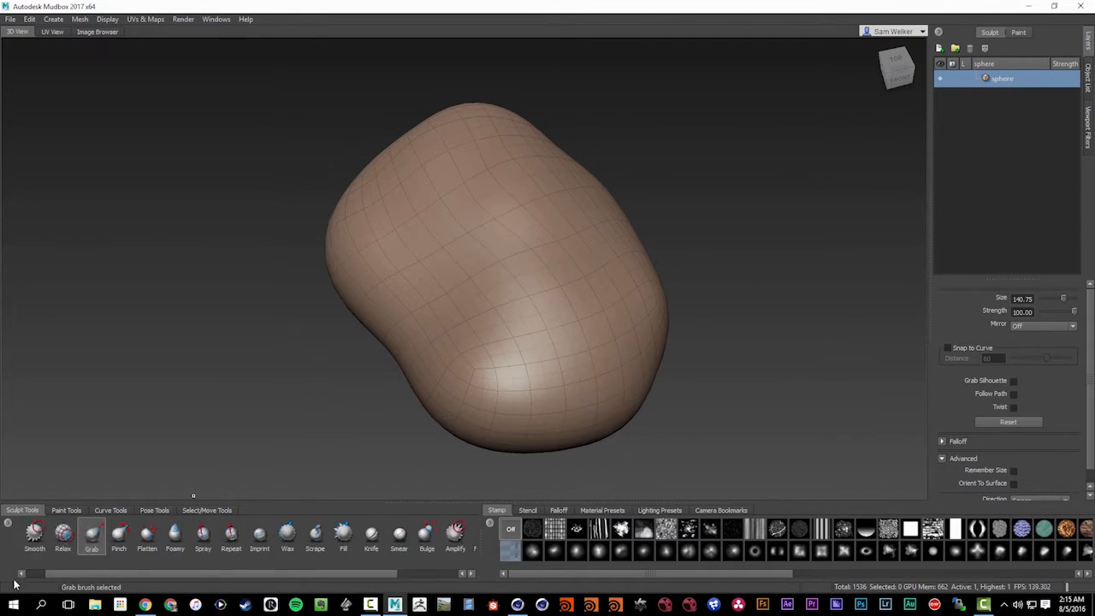
{"action": "left_click", "coordinate": [21, 573]}
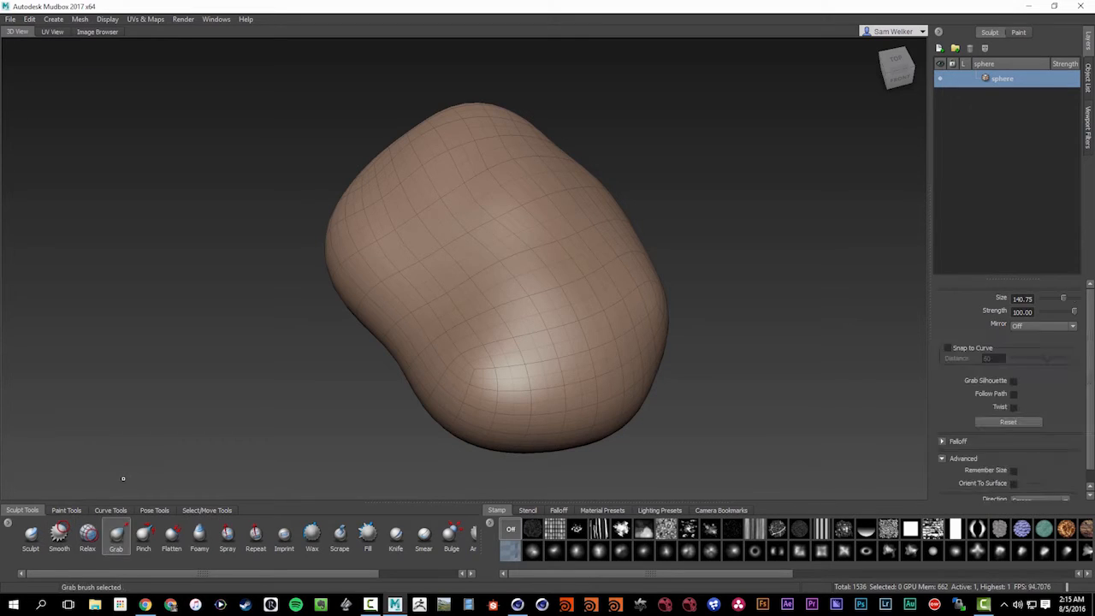
{"action": "key", "text": "4"}
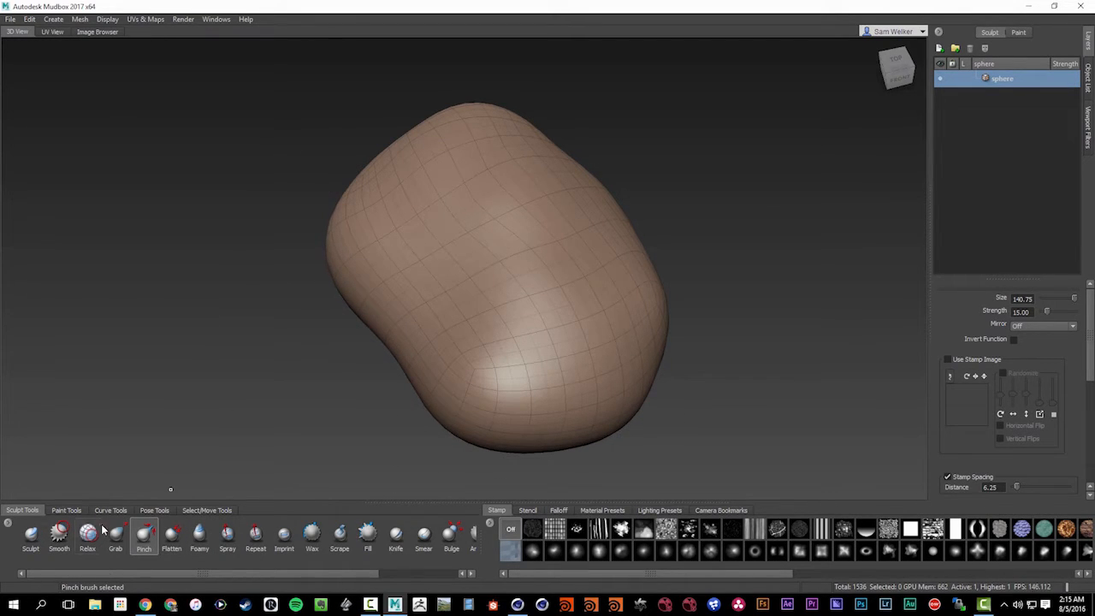
{"action": "left_click_drag", "start_coordinate": [479, 308], "coordinate": [524, 267], "text": "alt"}
{"action": "middle_click_drag", "start_coordinate": [573, 295], "coordinate": [464, 355], "text": "alt"}
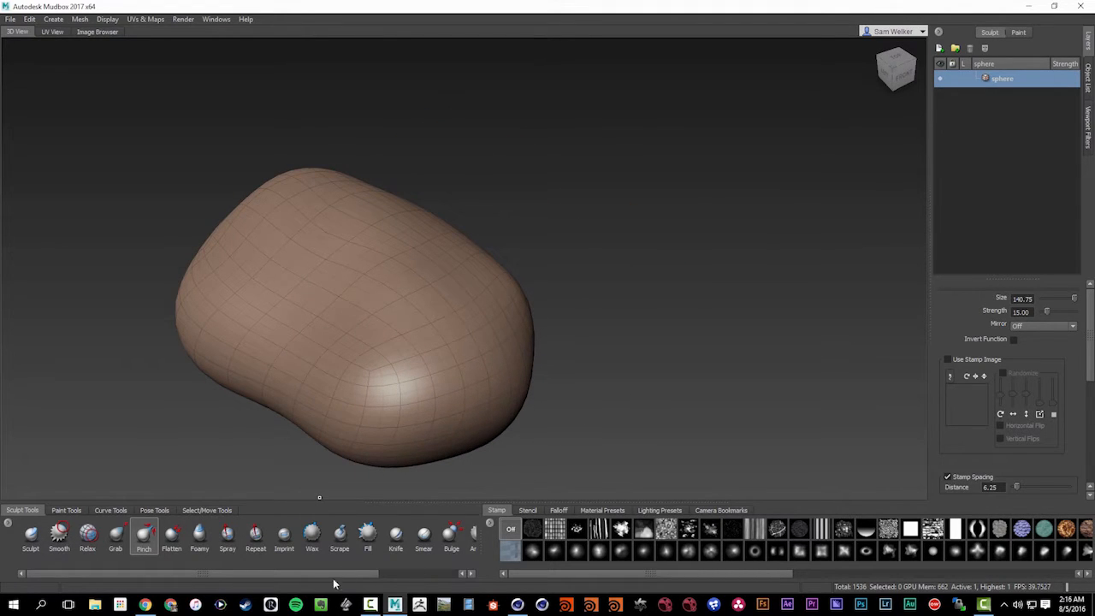
Return to the Bulge brush and subdivide the asteroid mesh five times, up to level 6
{"action": "left_click", "coordinate": [455, 539]}
{"action": "mouse_move", "coordinate": [432, 364]}
{"action": "left_mouse_down"}
{"action": "mouse_move", "coordinate": [462, 364]}
{"action": "mouse_move", "coordinate": [471, 342]}
{"action": "mouse_move", "coordinate": [419, 371]}
{"action": "mouse_move", "coordinate": [423, 347]}
{"action": "left_mouse_up"}
{"action": "key", "text": "shift+d"}
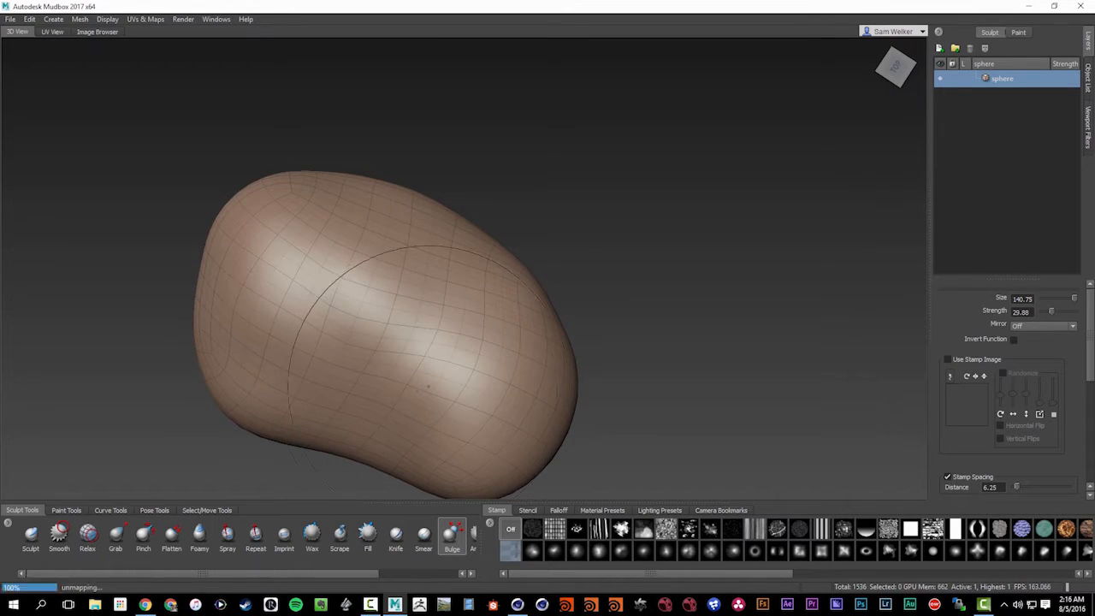
{"action": "key", "text": "shift+d"}
{"action": "key", "text": "shift+d"}
{"action": "key", "text": "shift+d"}
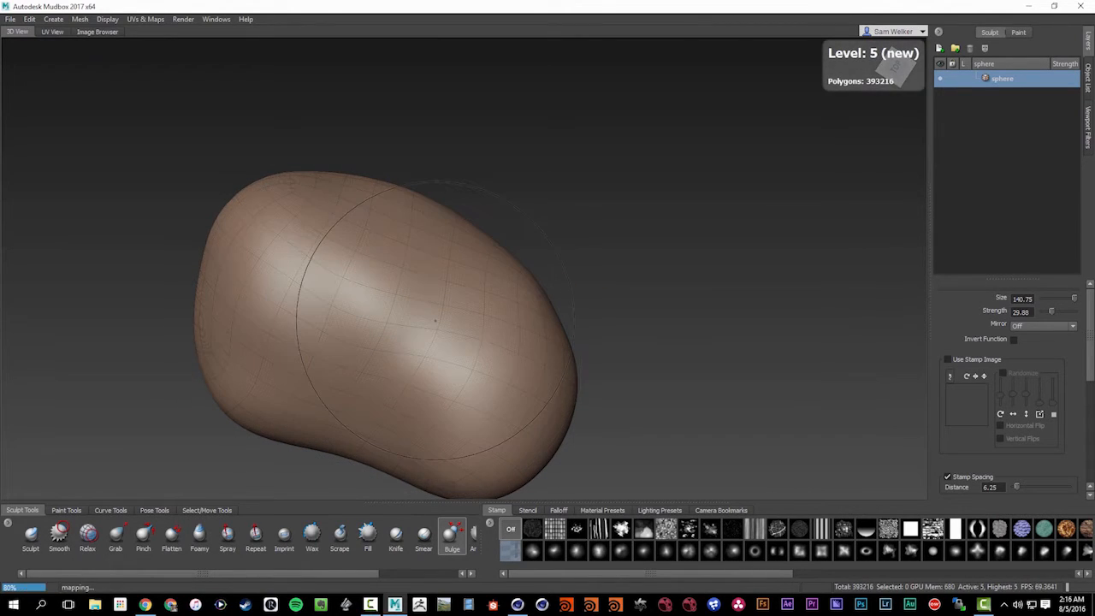
{"action": "key", "text": "shift+d"}
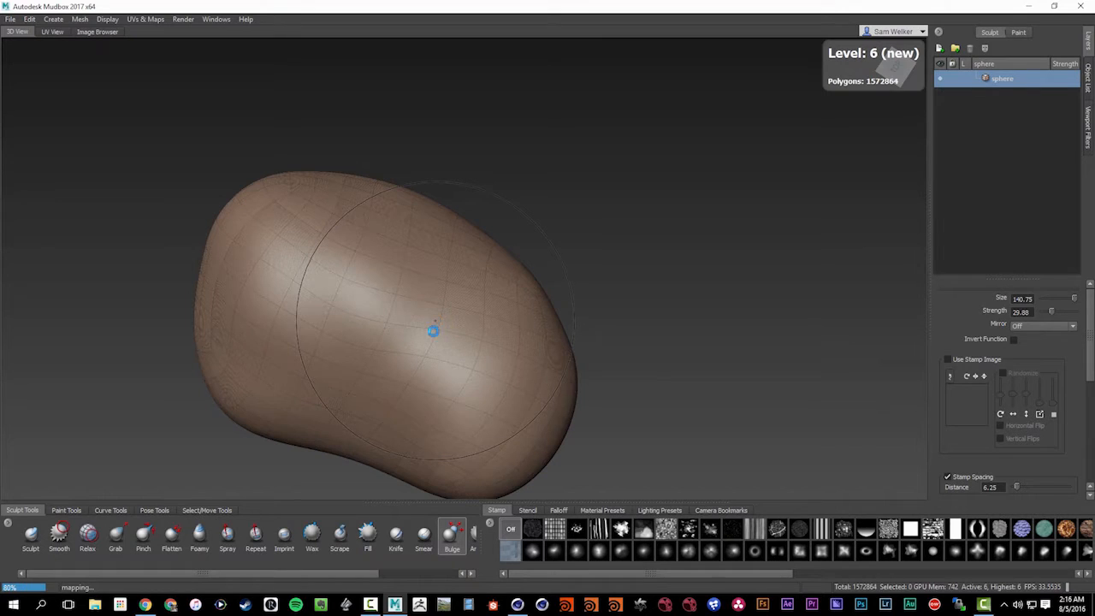
Subdivide the asteroid mesh once more to level 7 and frame the whole body
{"action": "key", "text": "shift+d"}
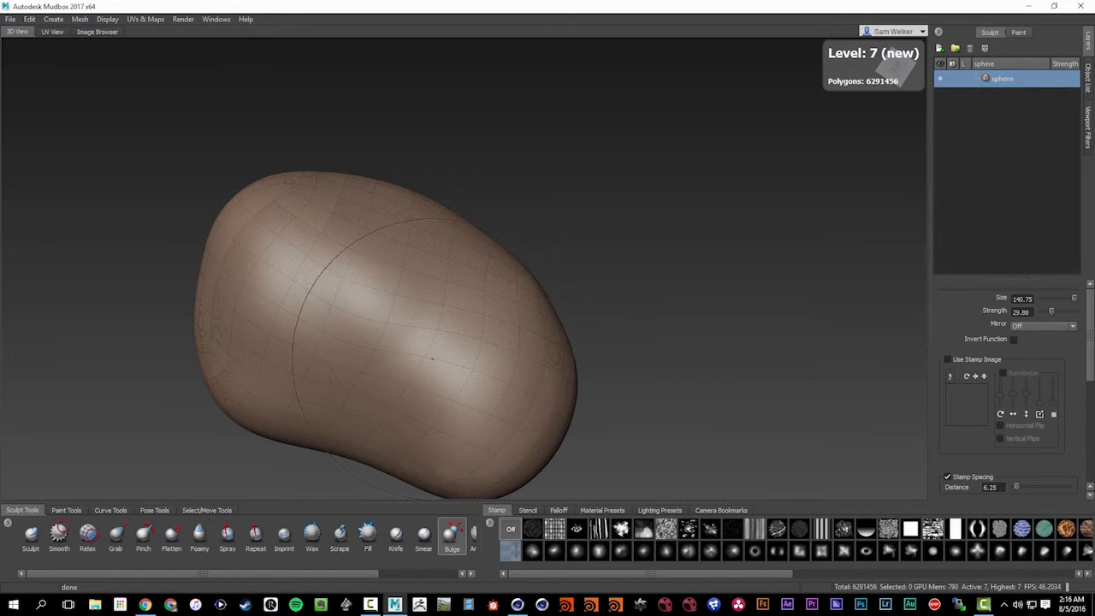
{"action": "left_click_drag", "start_coordinate": [432, 360], "coordinate": [441, 318], "text": "alt"}
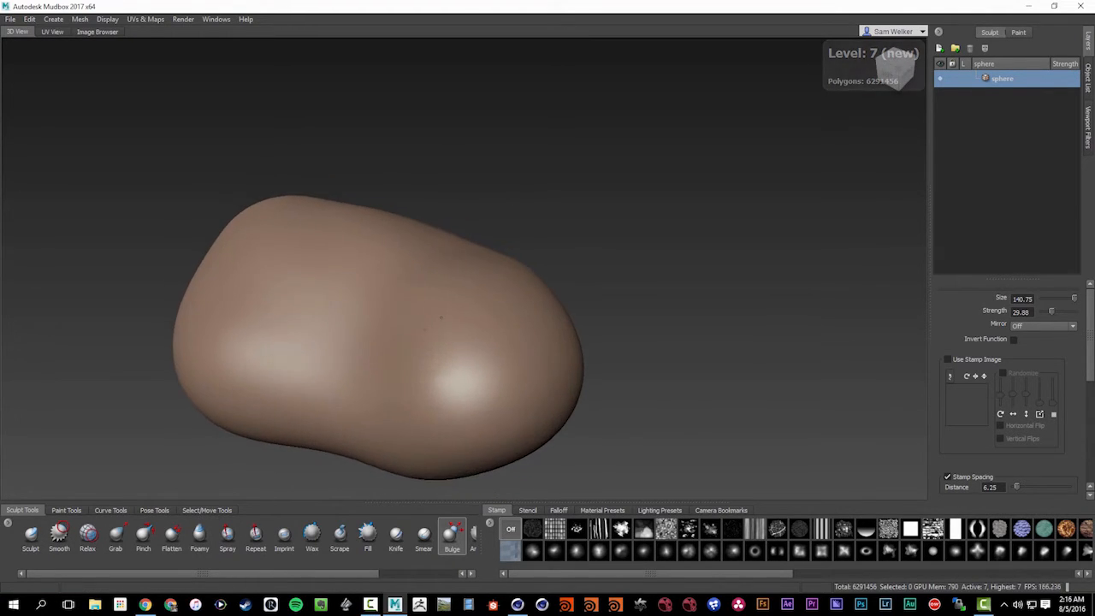
{"action": "key", "text": "f"}
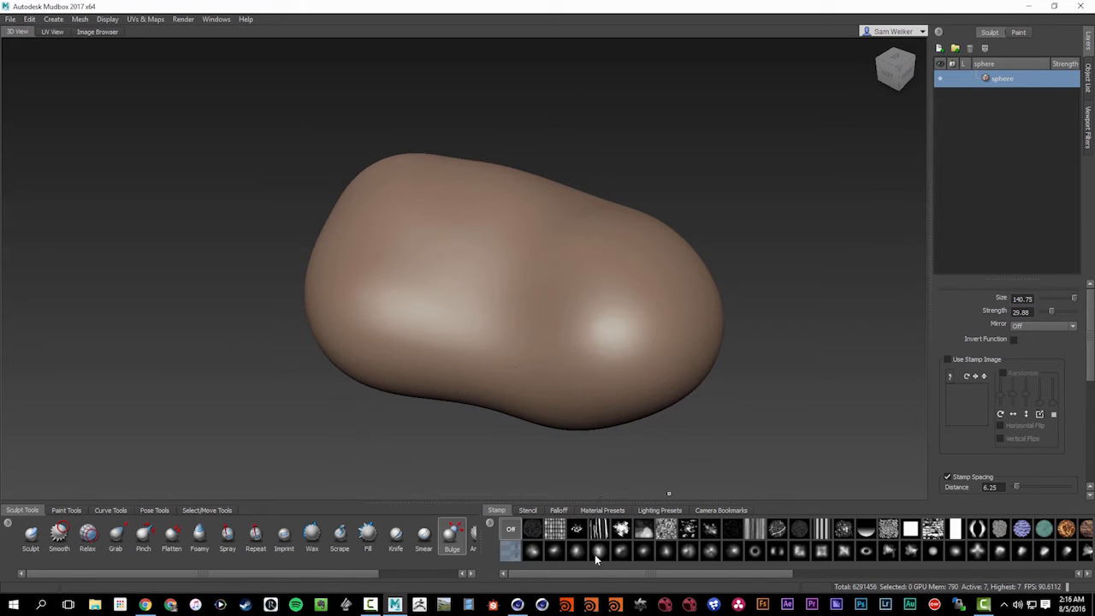
Enlarge the tray to show all stamps and select the grey rock texture stamp at the end
{"action": "left_click_drag", "start_coordinate": [553, 503], "coordinate": [552, 445]}
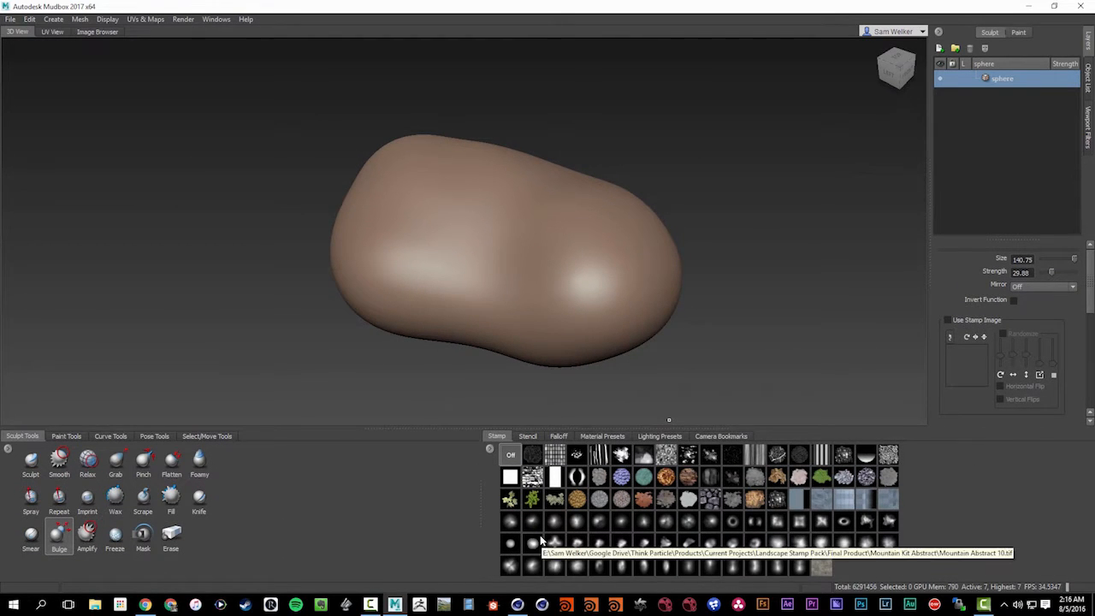
{"action": "left_click", "coordinate": [821, 564]}
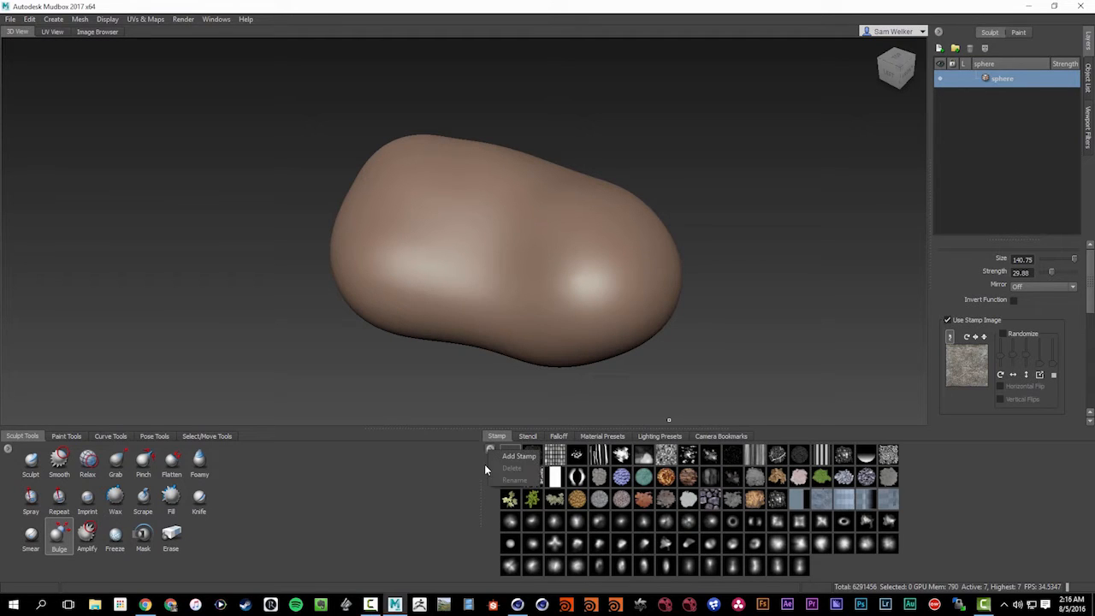
Examine the mountain images in the Mountain Kit folder of the Landscape Stamp Pack through the stamp import dialog
{"action": "left_click", "coordinate": [489, 448]}
{"action": "left_click", "coordinate": [509, 454]}
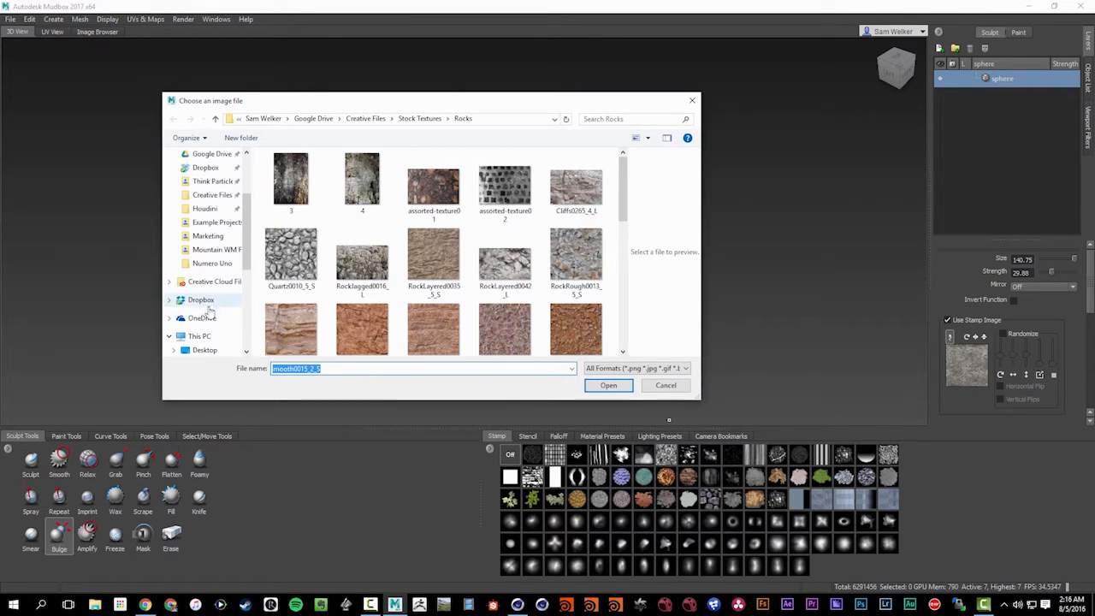
{"action": "left_click", "coordinate": [205, 349]}
{"action": "double_click", "coordinate": [289, 189]}
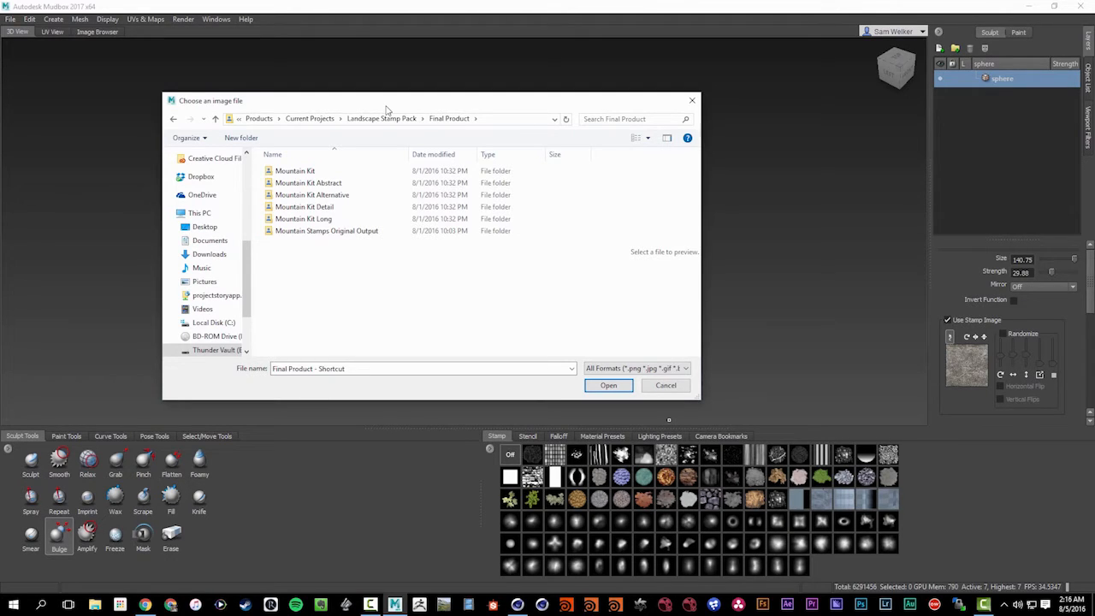
{"action": "double_click", "coordinate": [327, 172]}
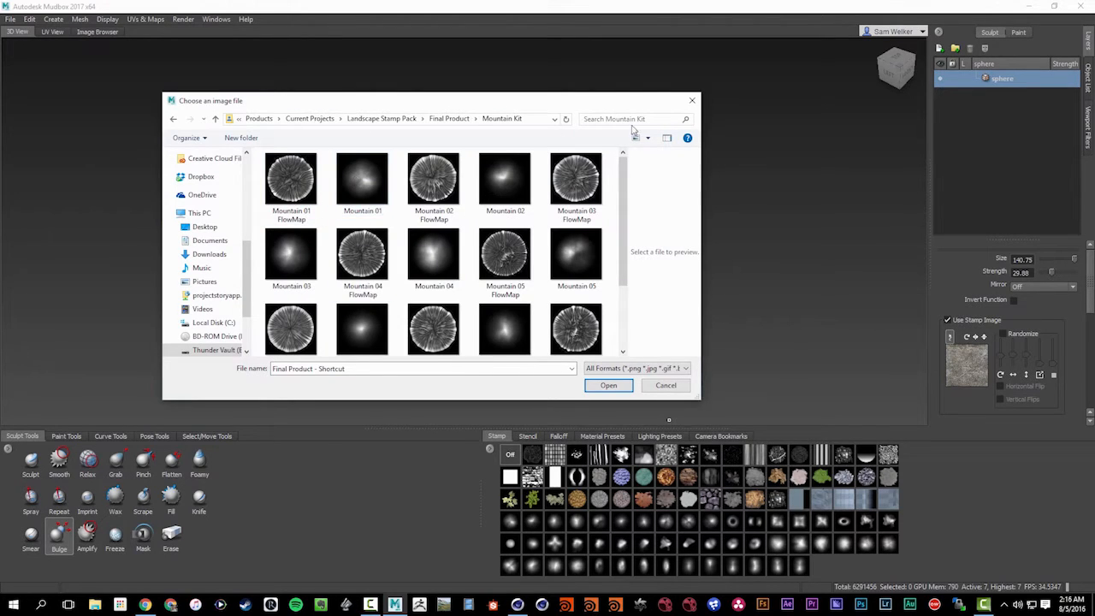
{"action": "left_click", "coordinate": [693, 100]}
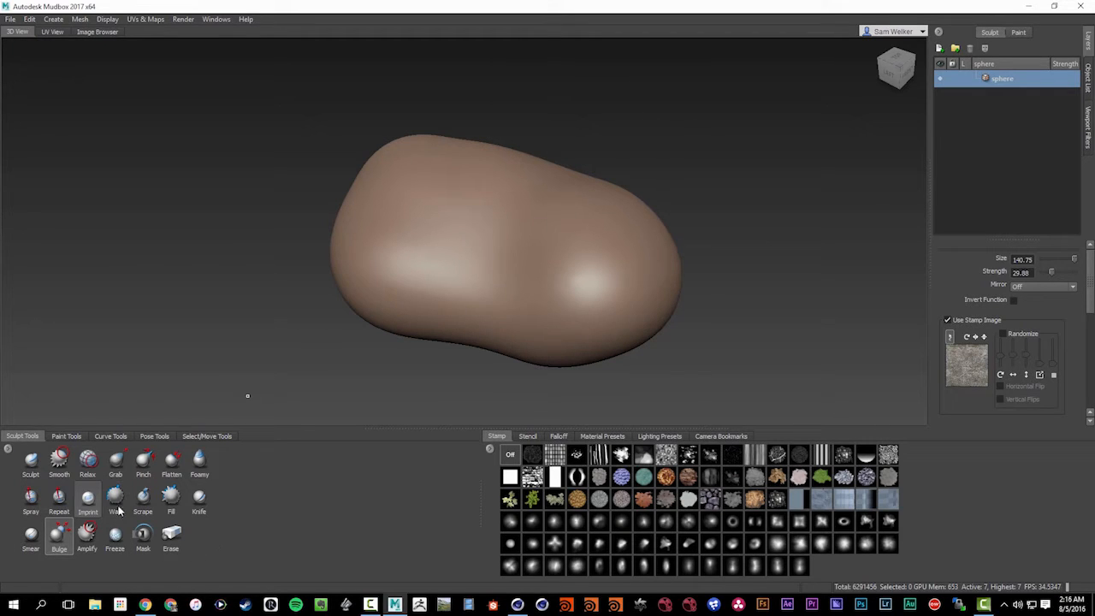
Switch to the Imprint brush and slightly reduce the tray height
{"action": "left_click", "coordinate": [87, 505]}
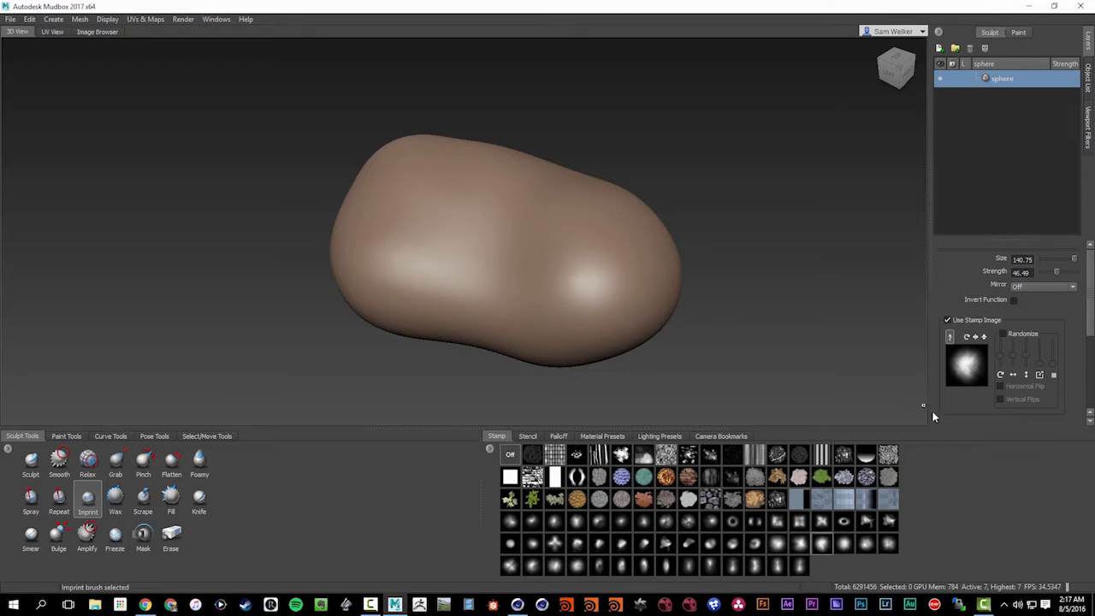
{"action": "left_click_drag", "start_coordinate": [970, 428], "coordinate": [970, 434]}
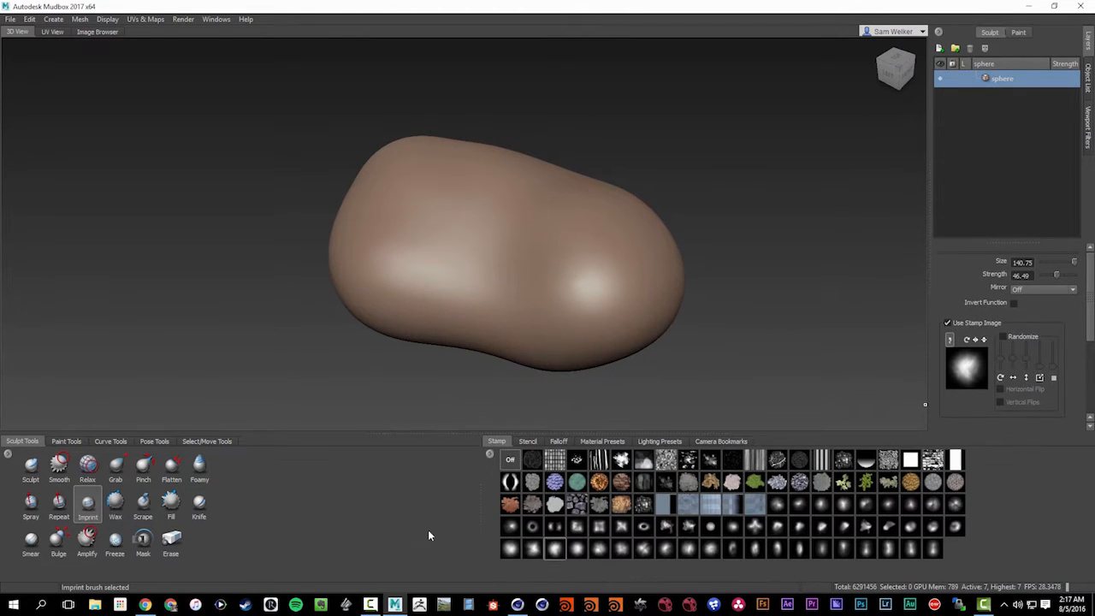
{"action": "left_click", "coordinate": [490, 456]}
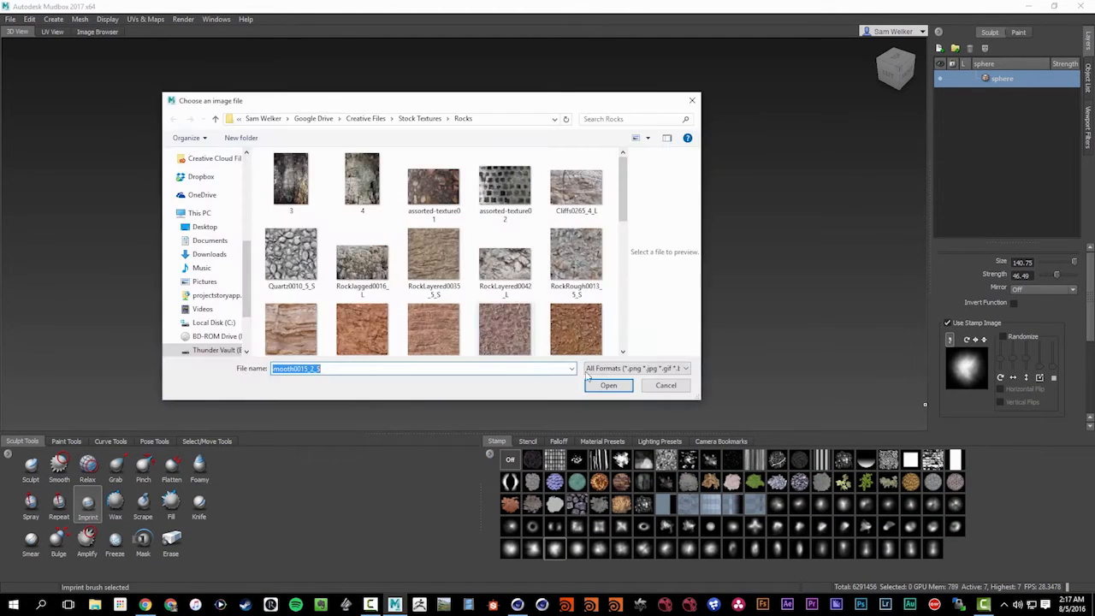
{"action": "left_click", "coordinate": [666, 385]}
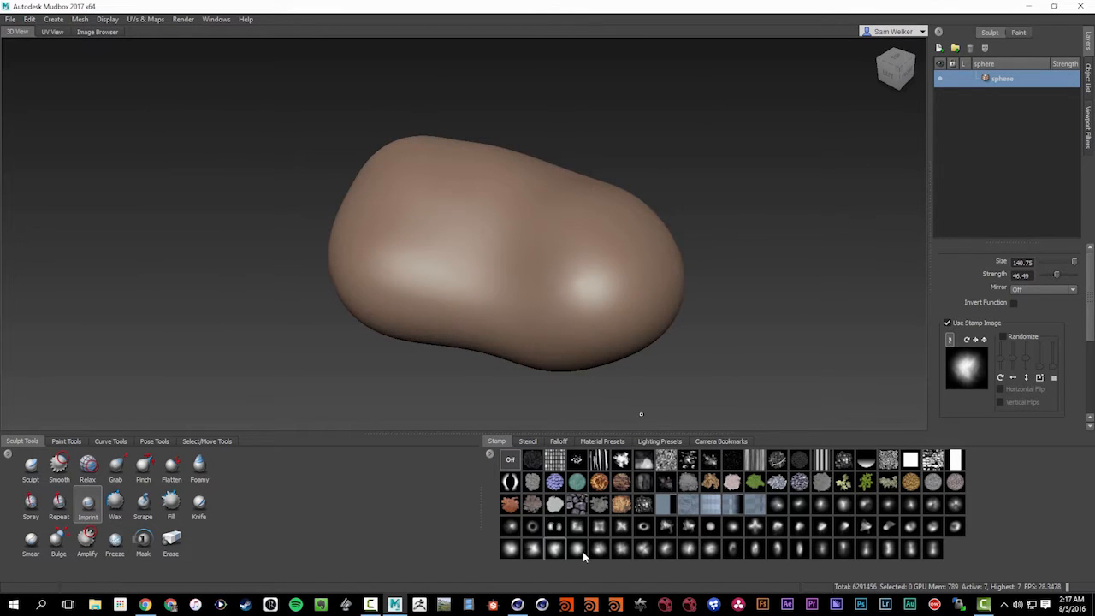
Start adding a stamp and browse to the Mountain Kit folder inside the Final Product folder
{"action": "left_click", "coordinate": [490, 455]}
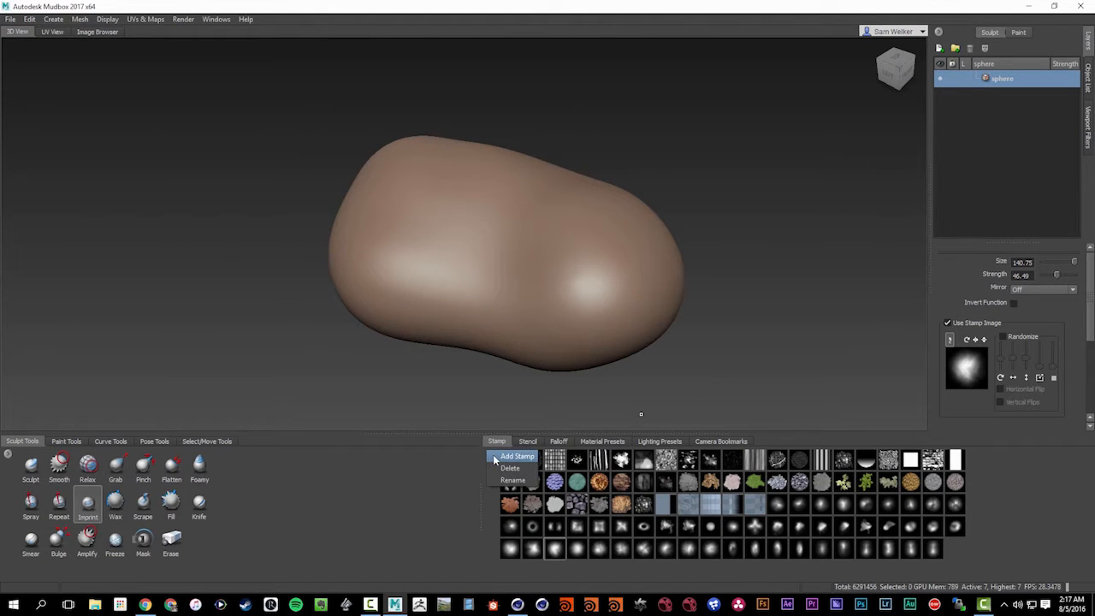
{"action": "left_click", "coordinate": [496, 455]}
{"action": "scroll", "coordinate": [199, 318], "scroll_direction": "up", "scroll_amount": 3}
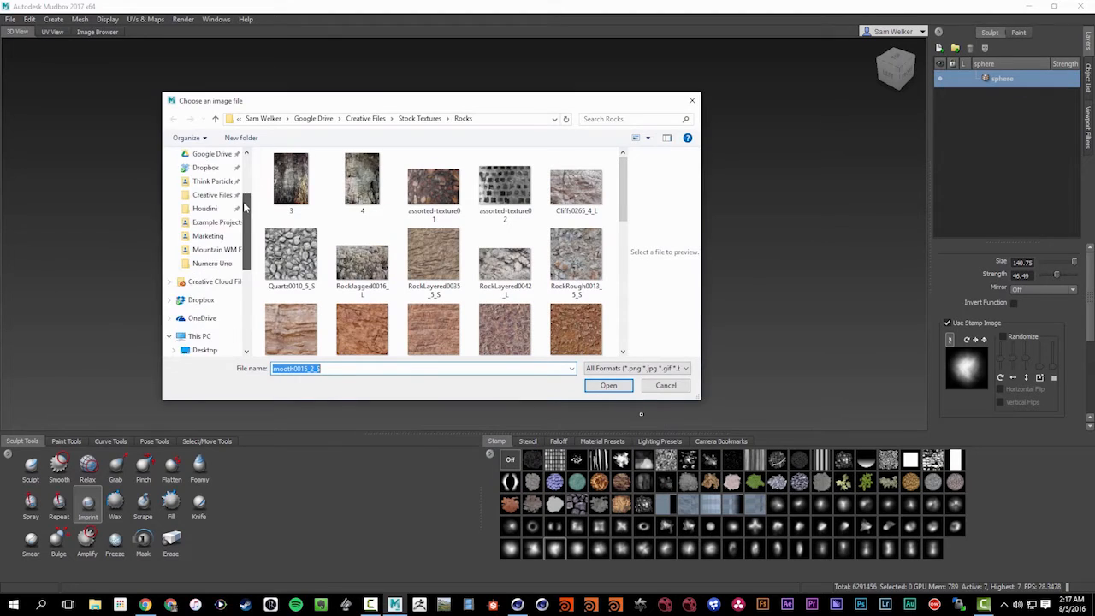
{"action": "left_click", "coordinate": [200, 350]}
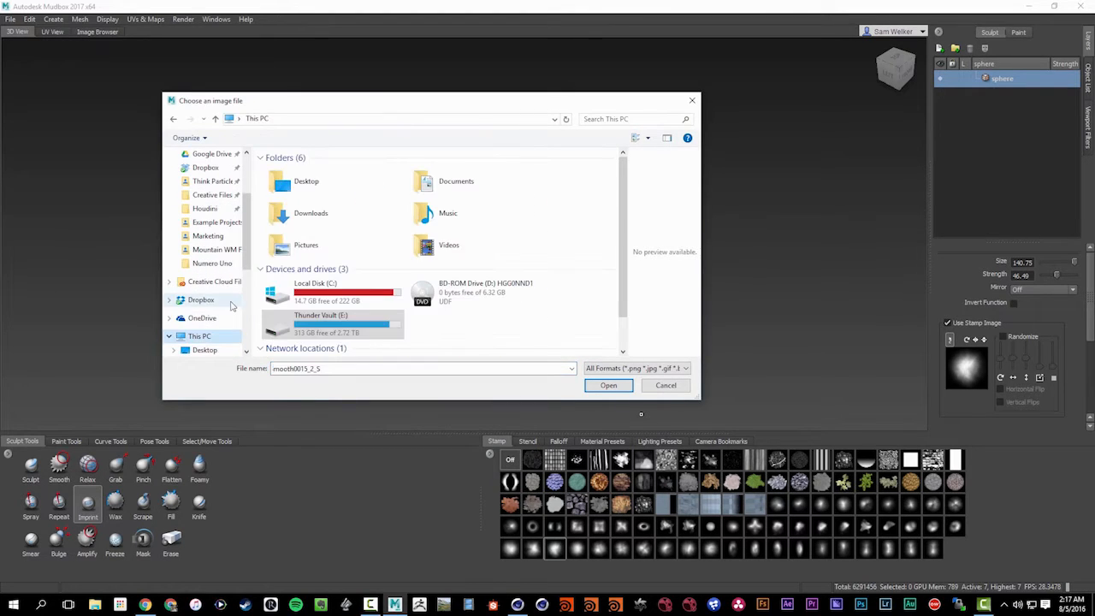
{"action": "left_click", "coordinate": [204, 336]}
{"action": "double_click", "coordinate": [291, 181]}
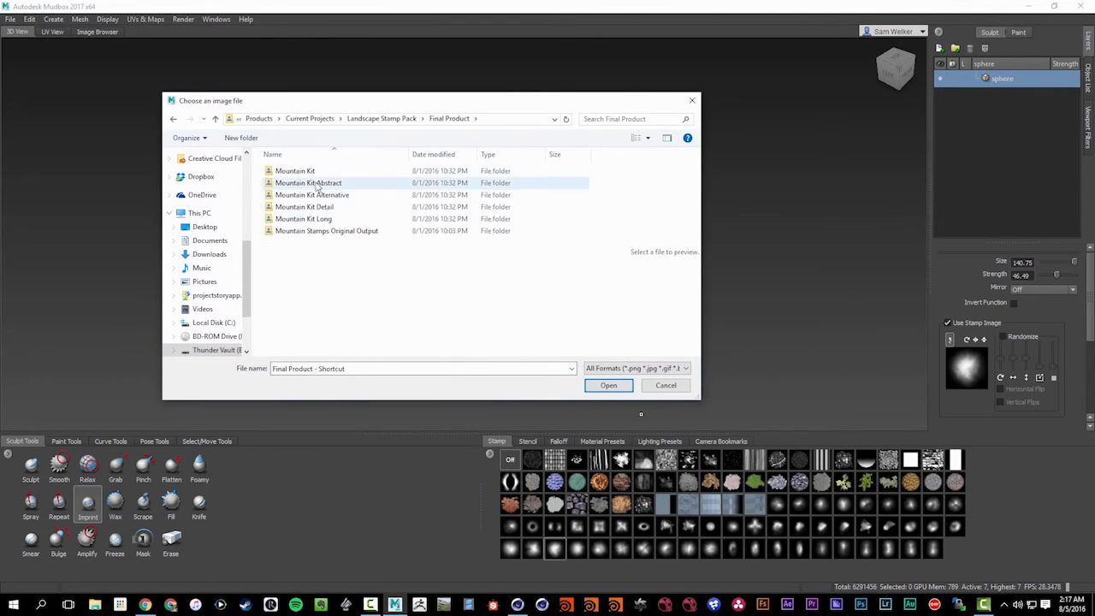
{"action": "double_click", "coordinate": [342, 170]}
Try to add the Mountain 01 through Mountain 10 images as stamps, leaving out the FlowMap files
{"action": "left_click", "coordinate": [358, 179]}
{"action": "left_click", "coordinate": [505, 179], "text": "ctrl"}
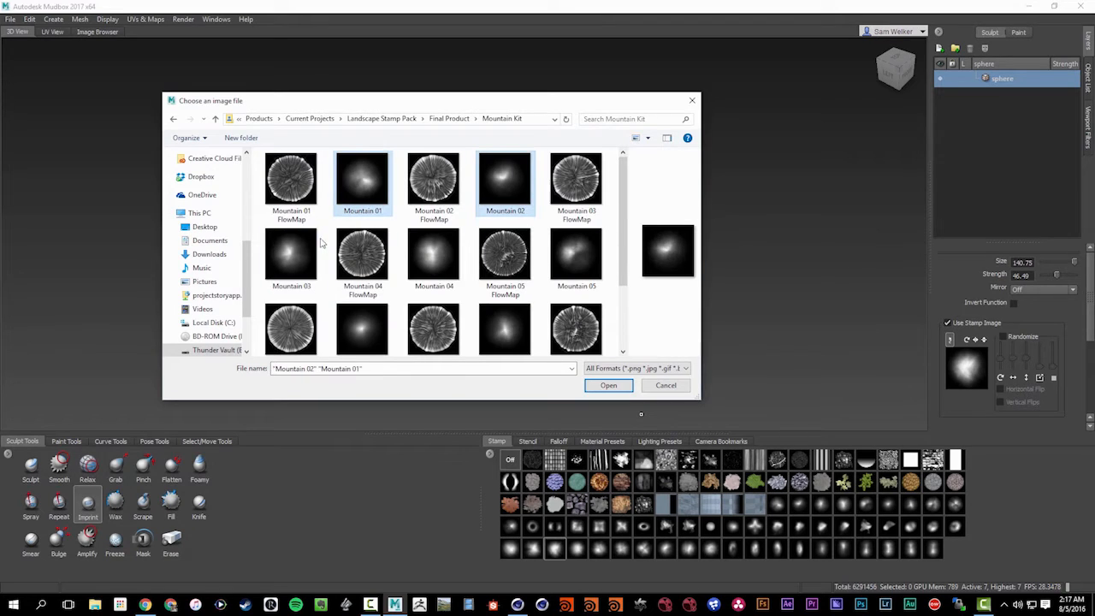
{"action": "left_click", "coordinate": [291, 254], "text": "ctrl"}
{"action": "left_click", "coordinate": [434, 254], "text": "ctrl"}
{"action": "left_click", "coordinate": [576, 254], "text": "ctrl"}
{"action": "left_click", "coordinate": [362, 329], "text": "ctrl"}
{"action": "left_click", "coordinate": [505, 314], "text": "ctrl"}
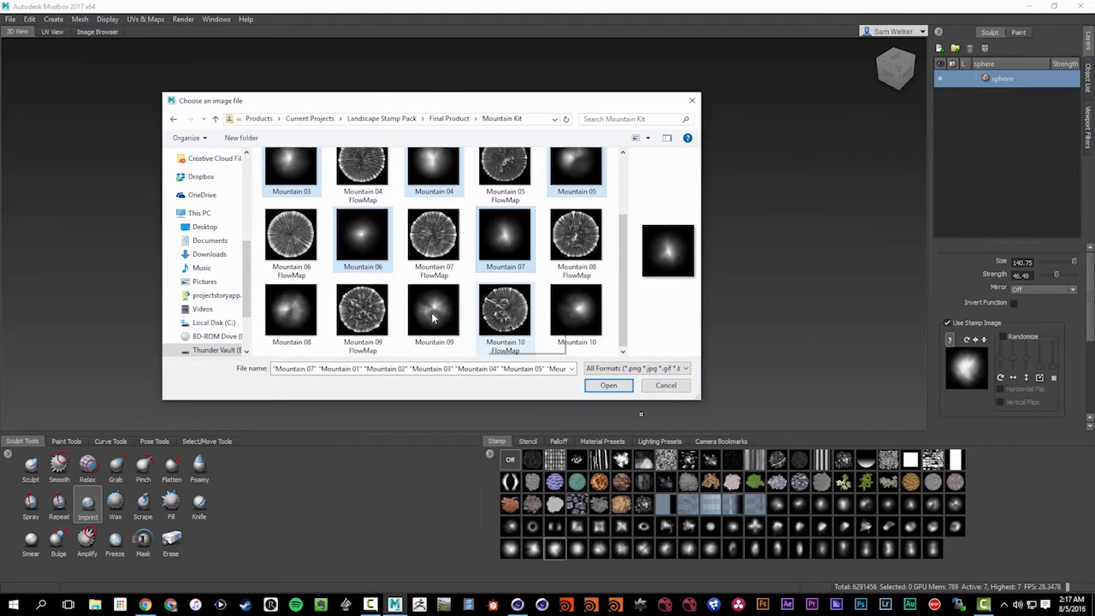
{"action": "left_click", "coordinate": [290, 312], "text": "ctrl"}
{"action": "left_click", "coordinate": [434, 312], "text": "ctrl"}
{"action": "left_click", "coordinate": [572, 305], "text": "ctrl"}
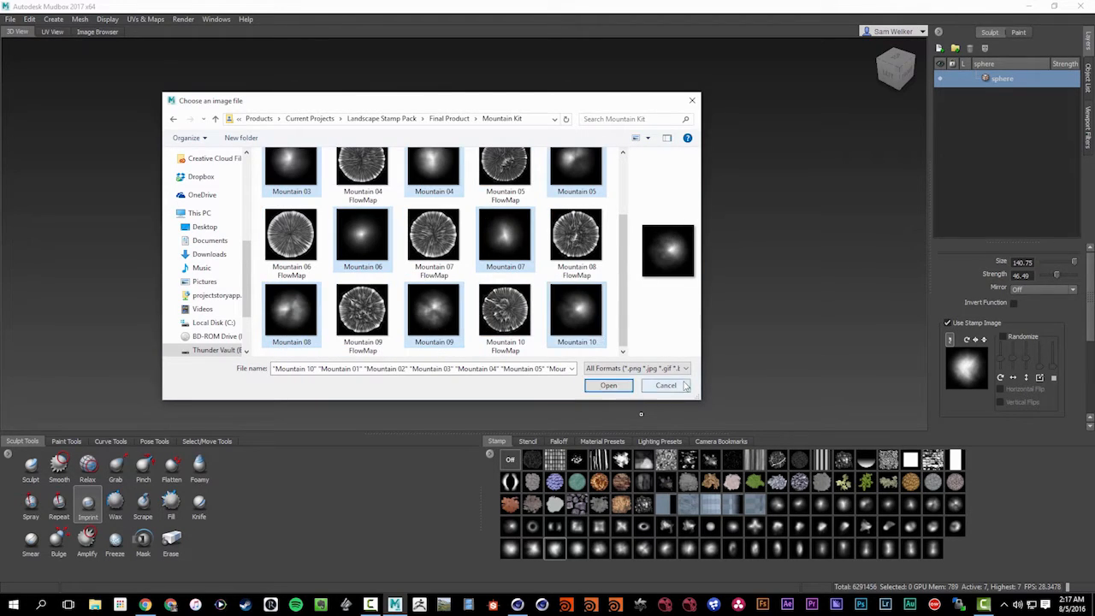
{"action": "left_click", "coordinate": [609, 385]}
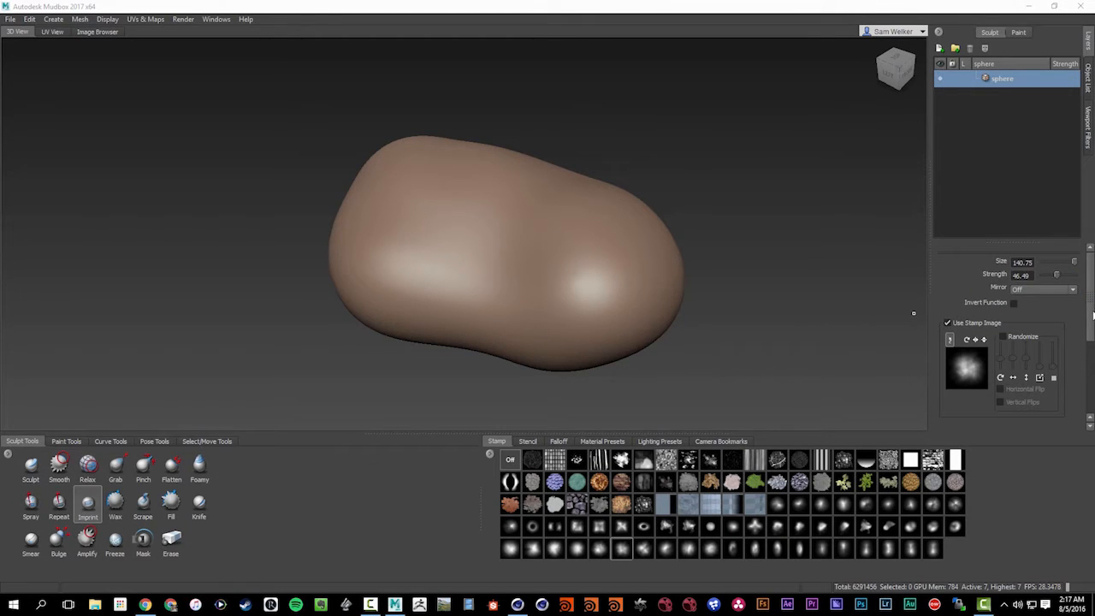
Show the Falloff curve in the Imprint brush's properties
{"action": "left_click_drag", "start_coordinate": [1092, 317], "coordinate": [1091, 407]}
{"action": "left_click", "coordinate": [954, 420]}
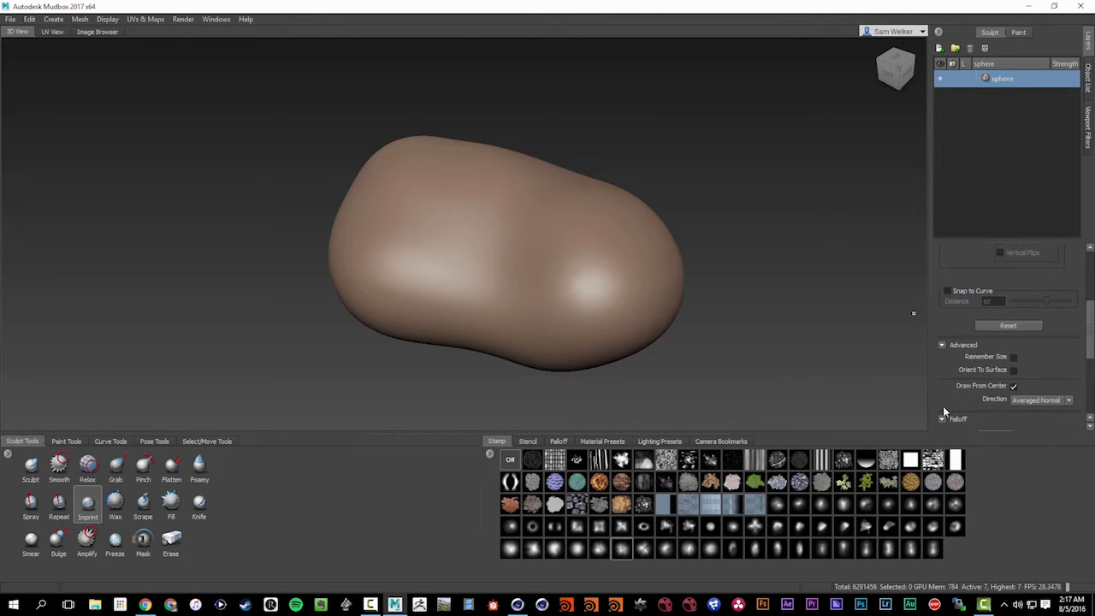
{"action": "scroll", "coordinate": [958, 394], "scroll_direction": "down", "scroll_amount": 4}
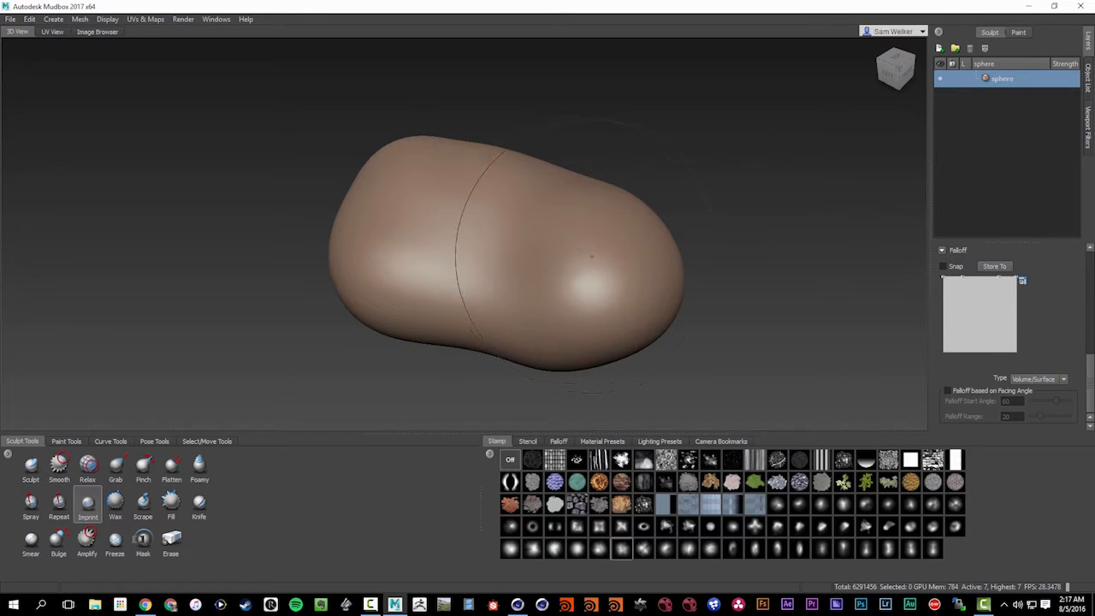
Imprint a test mountain on the asteroid with the flat falloff, inspect its edge, and undo it
{"action": "left_click_drag", "start_coordinate": [567, 247], "coordinate": [595, 218]}
{"action": "right_click_drag", "start_coordinate": [595, 218], "coordinate": [746, 274], "text": "alt"}
{"action": "middle_click_drag", "start_coordinate": [746, 274], "coordinate": [248, 154], "text": "alt"}
{"action": "middle_click_drag", "start_coordinate": [361, 235], "coordinate": [525, 323], "text": "alt"}
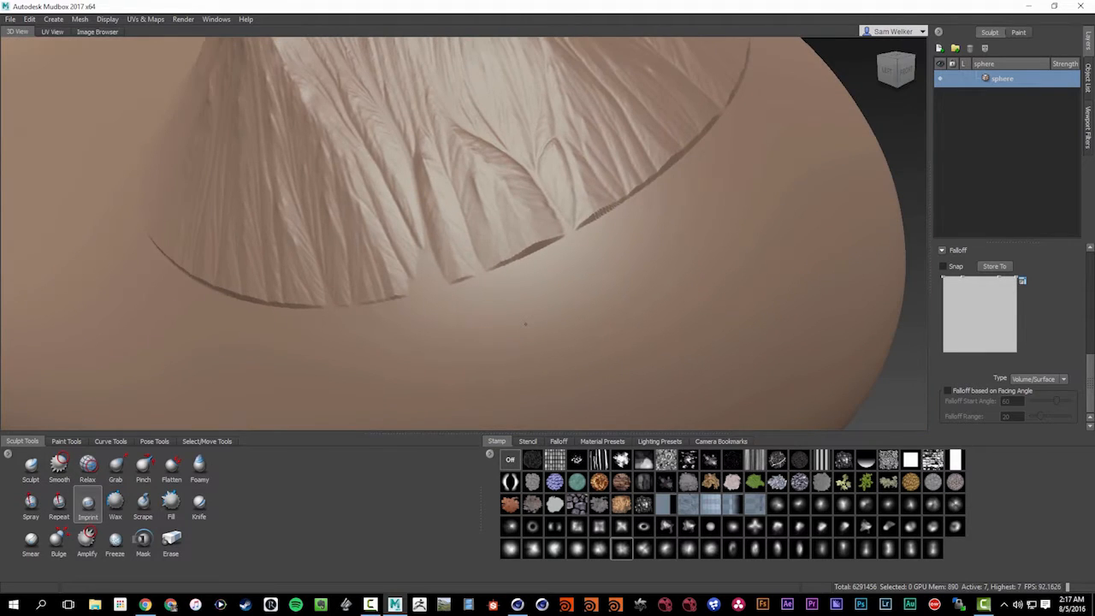
{"action": "key", "text": "ctrl+z"}
{"action": "right_click_drag", "start_coordinate": [504, 254], "coordinate": [433, 174], "text": "alt"}
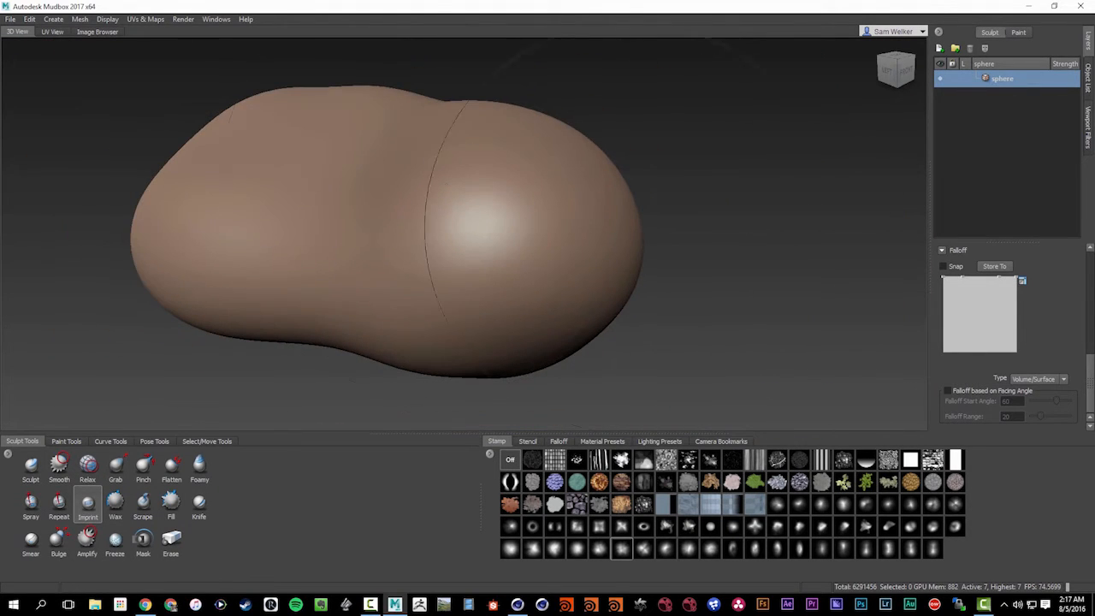
Reshape the Imprint falloff into a smooth S-curve that drops to zero at the brush edge
{"action": "left_click_drag", "start_coordinate": [1019, 281], "coordinate": [1017, 352]}
{"action": "left_click_drag", "start_coordinate": [999, 278], "coordinate": [989, 364]}
{"action": "left_click_drag", "start_coordinate": [963, 283], "coordinate": [990, 311]}
{"action": "left_click_drag", "start_coordinate": [992, 357], "coordinate": [981, 363]}
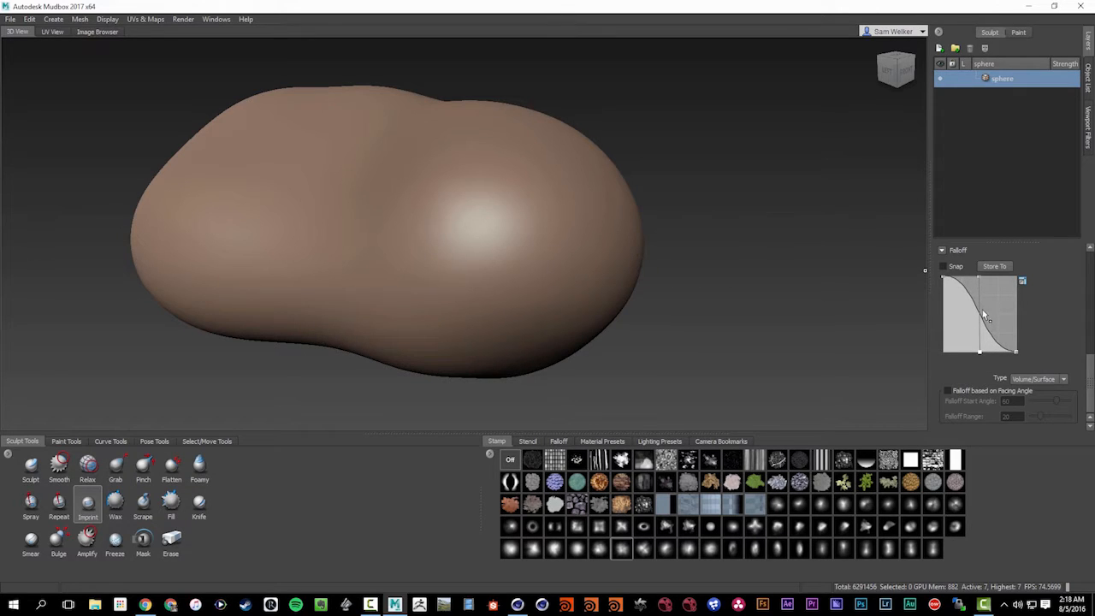
{"action": "left_click_drag", "start_coordinate": [981, 276], "coordinate": [995, 276]}
{"action": "left_click_drag", "start_coordinate": [980, 357], "coordinate": [962, 362]}
Imprint a test mountain on the large lobe with the S-curve falloff, inspect it, and undo it
{"action": "left_click_drag", "start_coordinate": [479, 232], "coordinate": [513, 324]}
{"action": "left_click_drag", "start_coordinate": [497, 277], "coordinate": [467, 154], "text": "alt"}
{"action": "right_click_drag", "start_coordinate": [467, 154], "coordinate": [448, 155], "text": "alt"}
{"action": "middle_click_drag", "start_coordinate": [448, 156], "coordinate": [472, 265], "text": "alt"}
{"action": "mouse_move", "coordinate": [472, 265]}
{"action": "left_mouse_down", "text": "alt"}
{"action": "mouse_move", "coordinate": [476, 303]}
{"action": "mouse_move", "coordinate": [466, 203]}
{"action": "left_mouse_up", "text": "alt"}
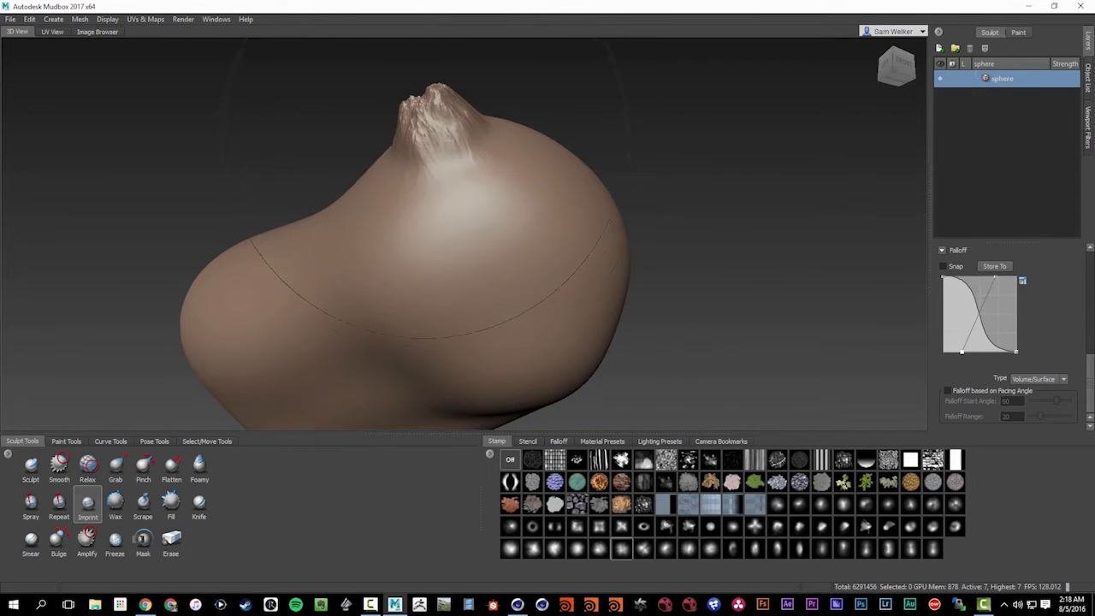
{"action": "left_click_drag", "start_coordinate": [425, 134], "coordinate": [510, 259], "text": "alt"}
{"action": "key", "text": "ctrl+z"}
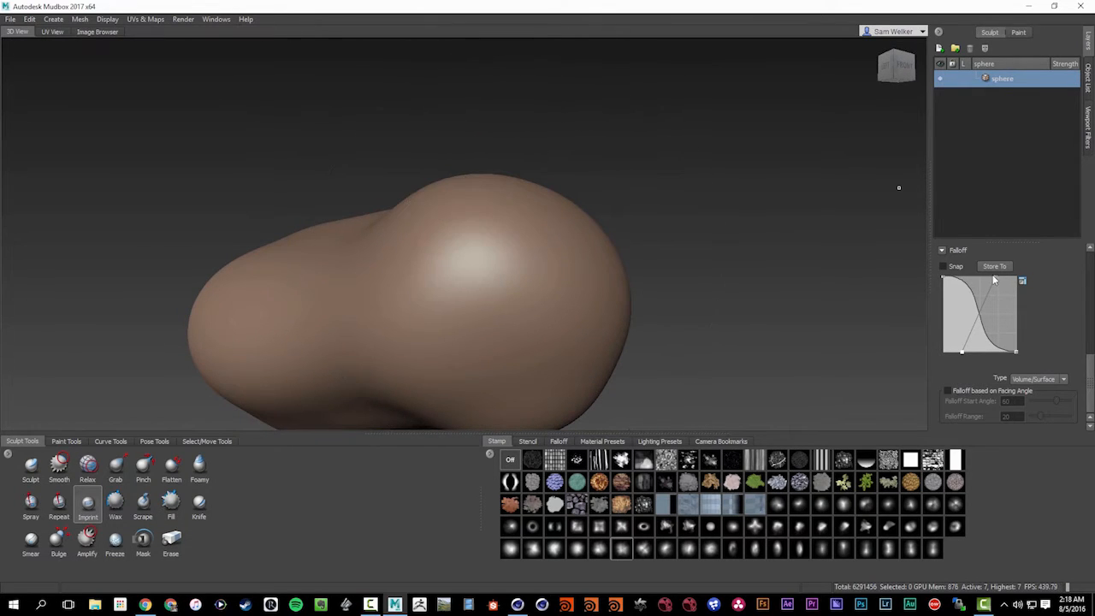
Soften the falloff to a nearly straight slope, imprint two test mountains, and undo both
{"action": "left_click_drag", "start_coordinate": [994, 280], "coordinate": [963, 278]}
{"action": "left_click_drag", "start_coordinate": [958, 352], "coordinate": [991, 354]}
{"action": "mouse_move", "coordinate": [464, 239]}
{"action": "left_mouse_down"}
{"action": "mouse_move", "coordinate": [491, 317]}
{"action": "mouse_move", "coordinate": [475, 228]}
{"action": "left_mouse_up"}
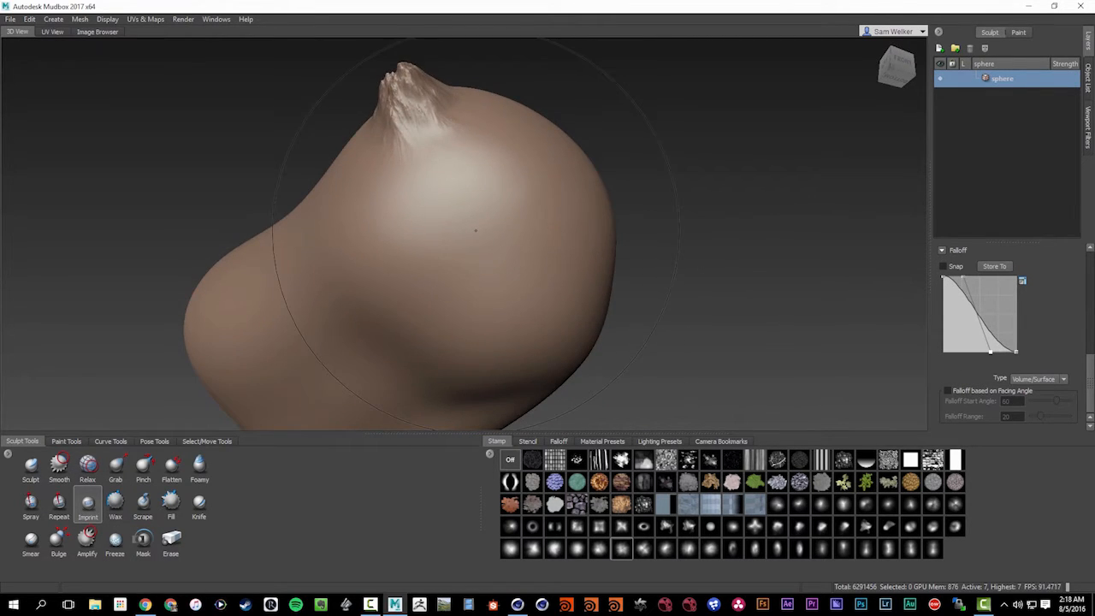
{"action": "key", "text": "ctrl+z"}
{"action": "left_click_drag", "start_coordinate": [450, 140], "coordinate": [463, 229], "text": "alt"}
{"action": "left_click_drag", "start_coordinate": [450, 275], "coordinate": [471, 393]}
{"action": "left_click_drag", "start_coordinate": [479, 321], "coordinate": [538, 300], "text": "alt"}
{"action": "key", "text": "ctrl+z"}
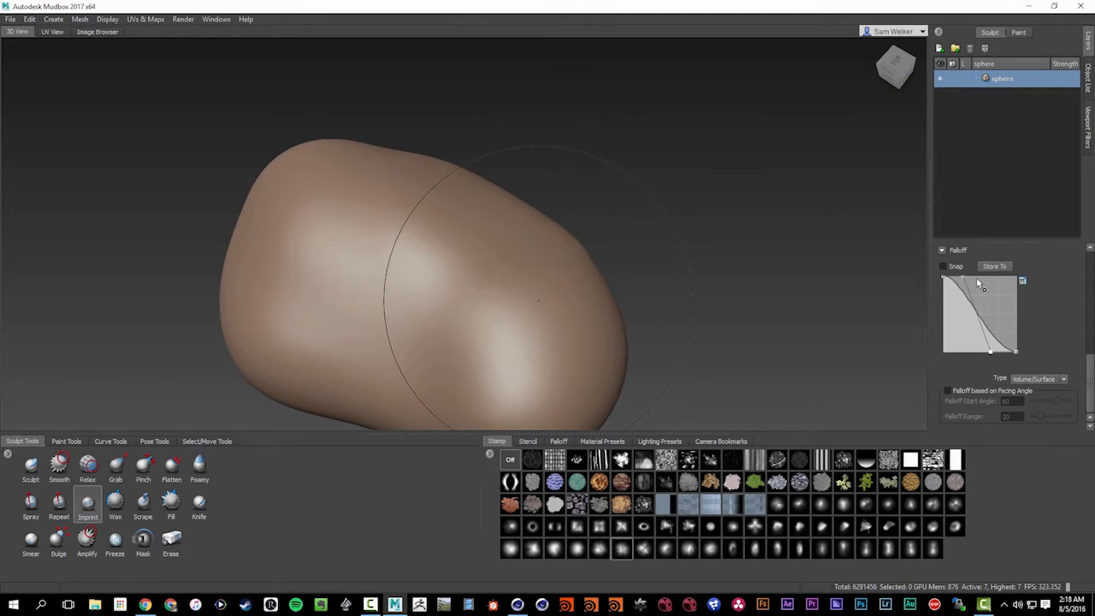
Steepen the falloff into a sharp S-curve, imprint a test mountain on the middle of the asteroid, and undo it
{"action": "left_click_drag", "start_coordinate": [965, 280], "coordinate": [952, 359]}
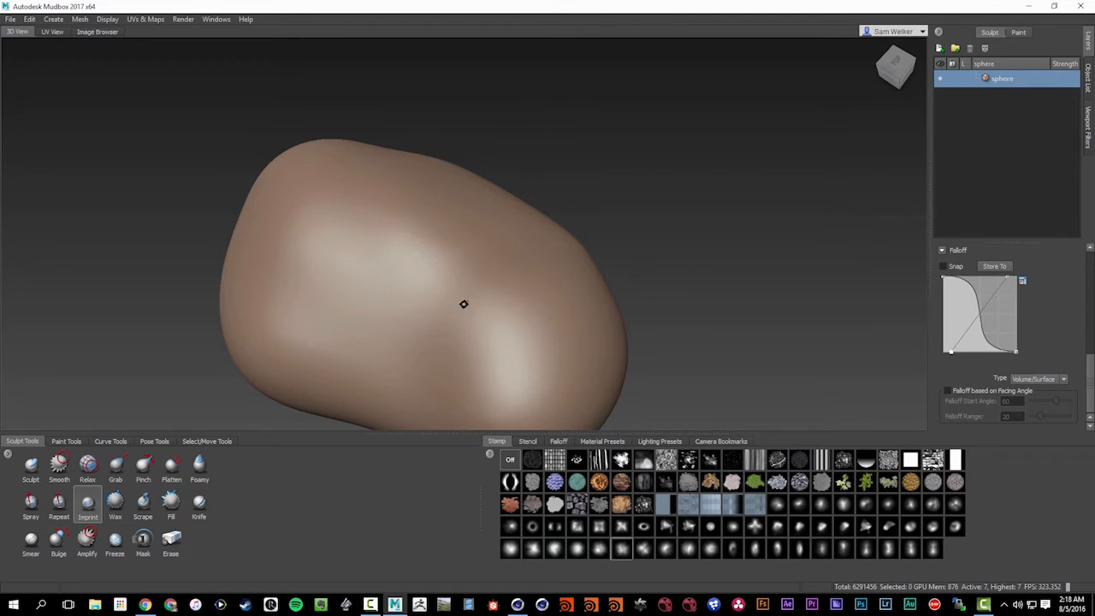
{"action": "left_click_drag", "start_coordinate": [464, 305], "coordinate": [605, 240]}
{"action": "left_click_drag", "start_coordinate": [575, 339], "coordinate": [505, 267], "text": "alt"}
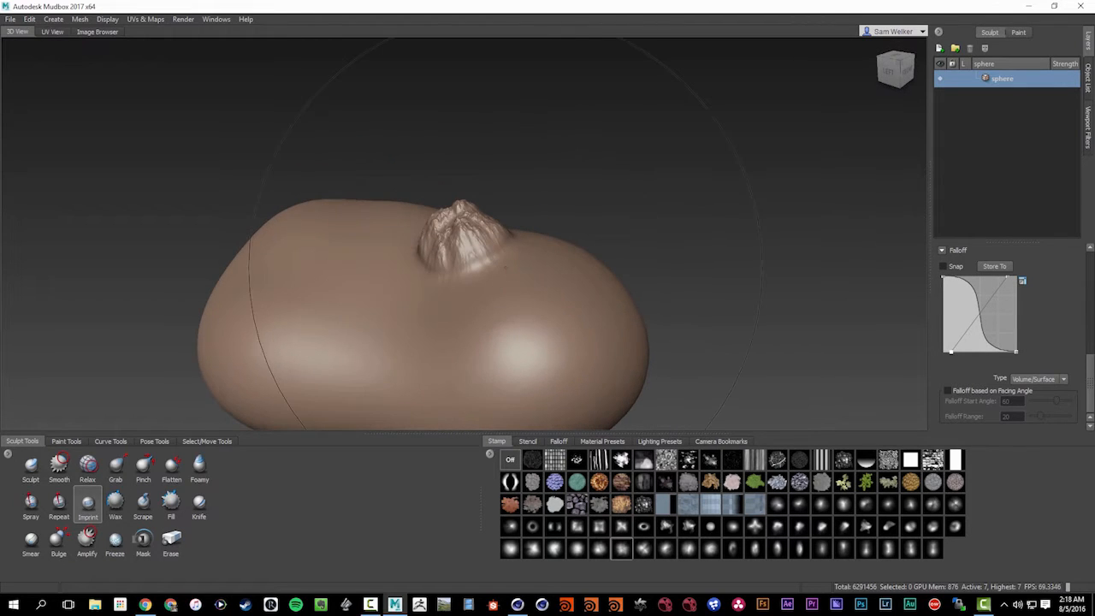
{"action": "key", "text": "ctrl+z"}
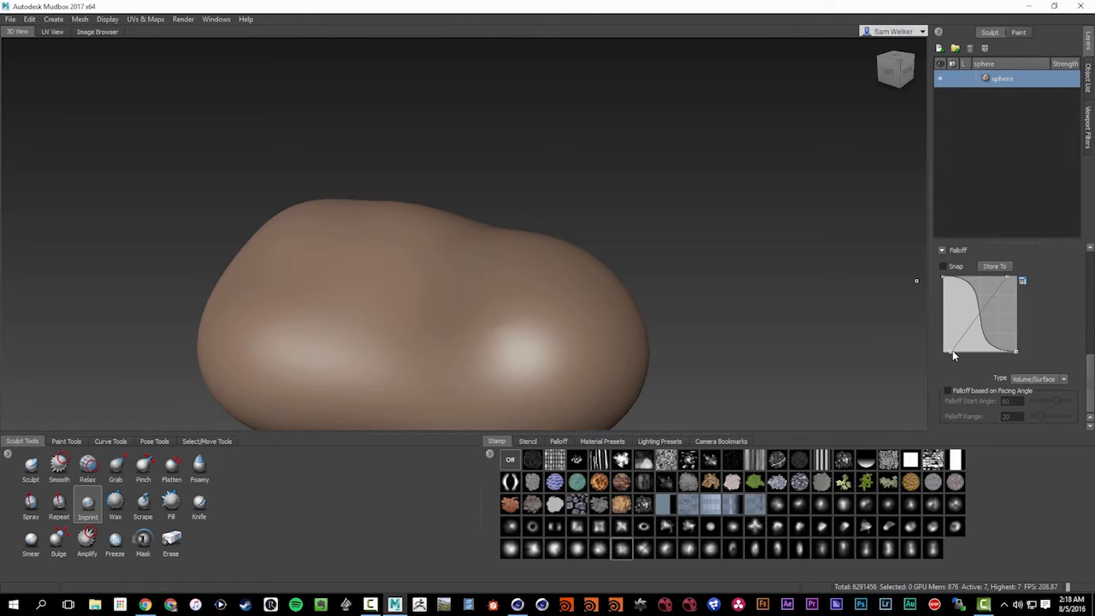
Ease the Imprint falloff into a gentle, nearly straight S-curve, imprint a test mountain on the asteroid's middle, and undo it
{"action": "left_click_drag", "start_coordinate": [948, 350], "coordinate": [1001, 354]}
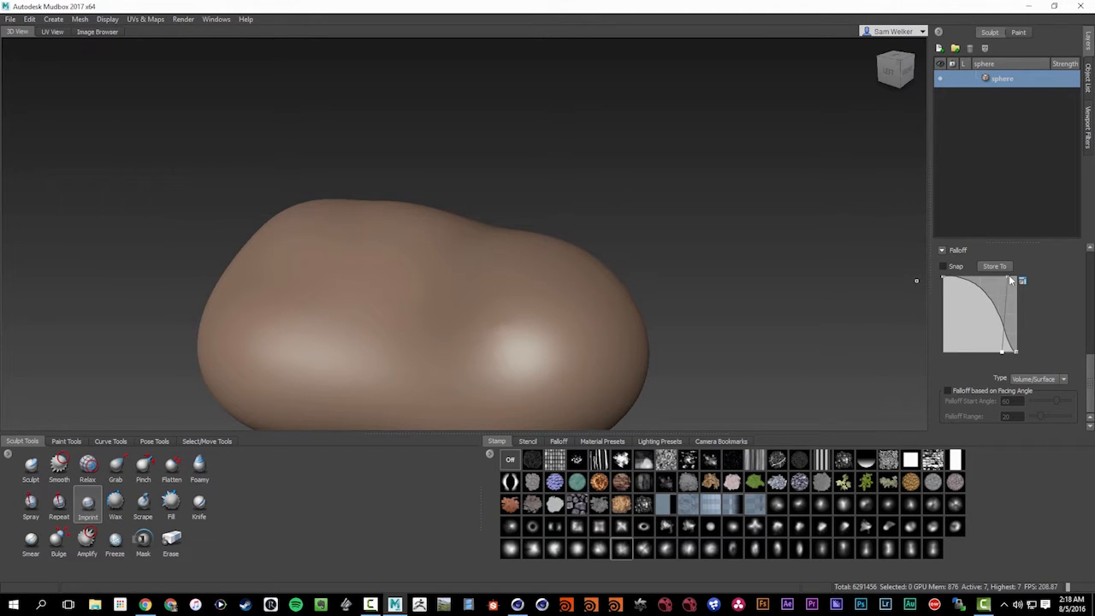
{"action": "left_click_drag", "start_coordinate": [1009, 281], "coordinate": [960, 276]}
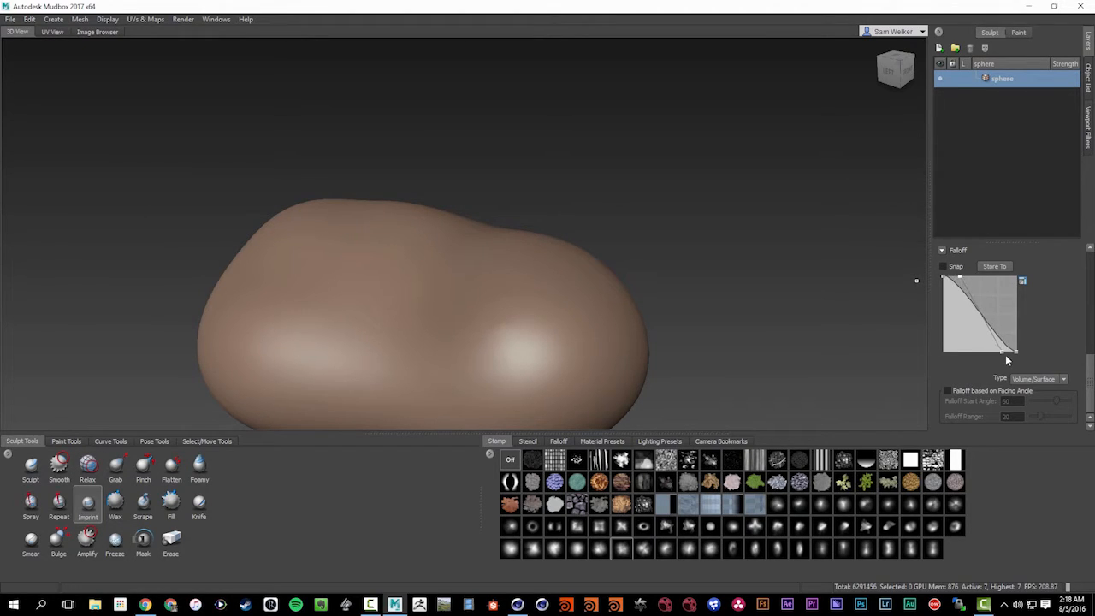
{"action": "left_click_drag", "start_coordinate": [1004, 353], "coordinate": [994, 353]}
{"action": "left_click_drag", "start_coordinate": [962, 277], "coordinate": [968, 276]}
{"action": "left_click_drag", "start_coordinate": [427, 319], "coordinate": [466, 291]}
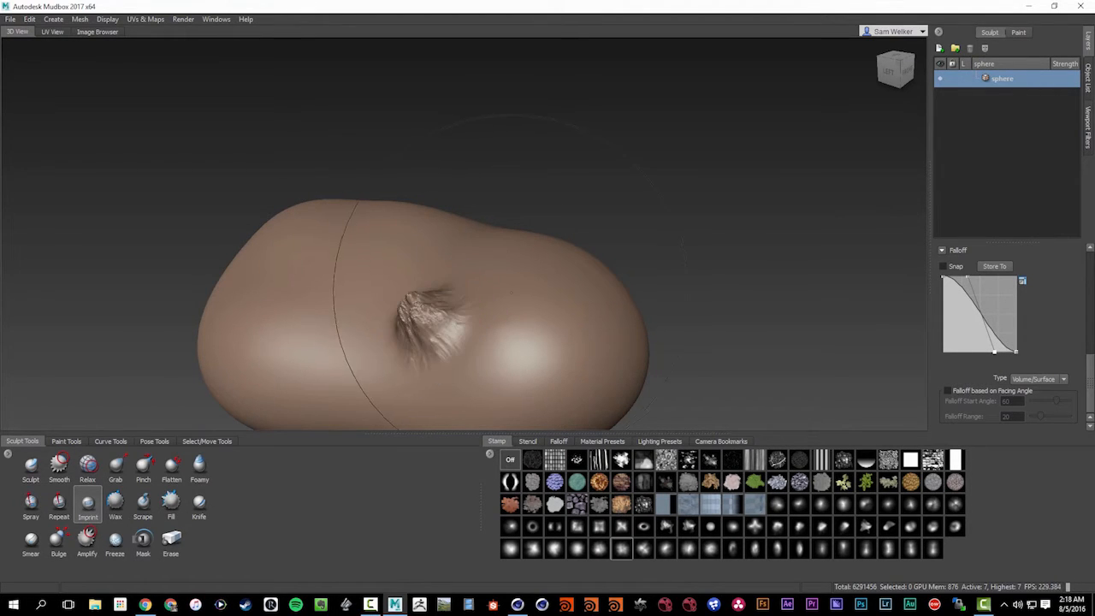
{"action": "key", "text": "ctrl+z"}
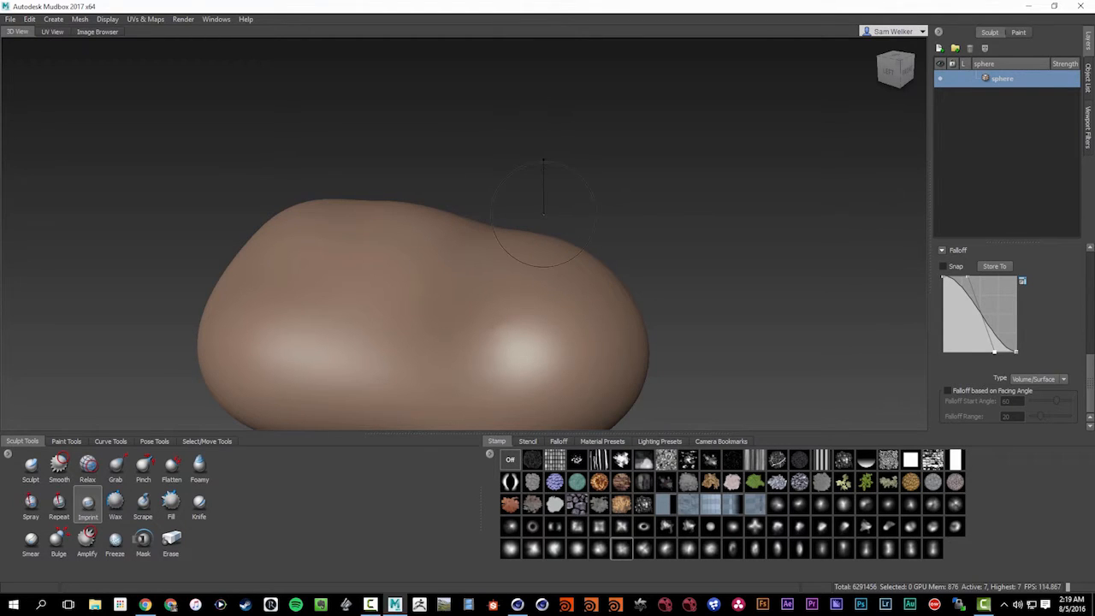
Imprint shallow, overlapping mountain-stamp detail across the front and upper surface of the asteroid's smaller lobe
{"action": "left_click_drag", "start_coordinate": [1088, 321], "coordinate": [1090, 279]}
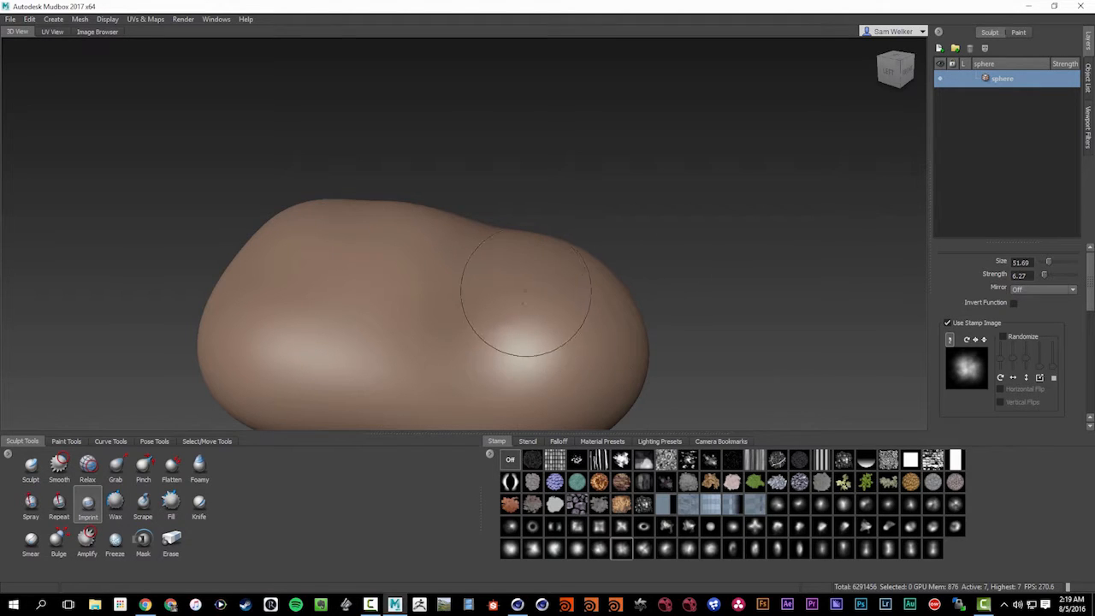
{"action": "left_click_drag", "start_coordinate": [538, 283], "coordinate": [573, 395]}
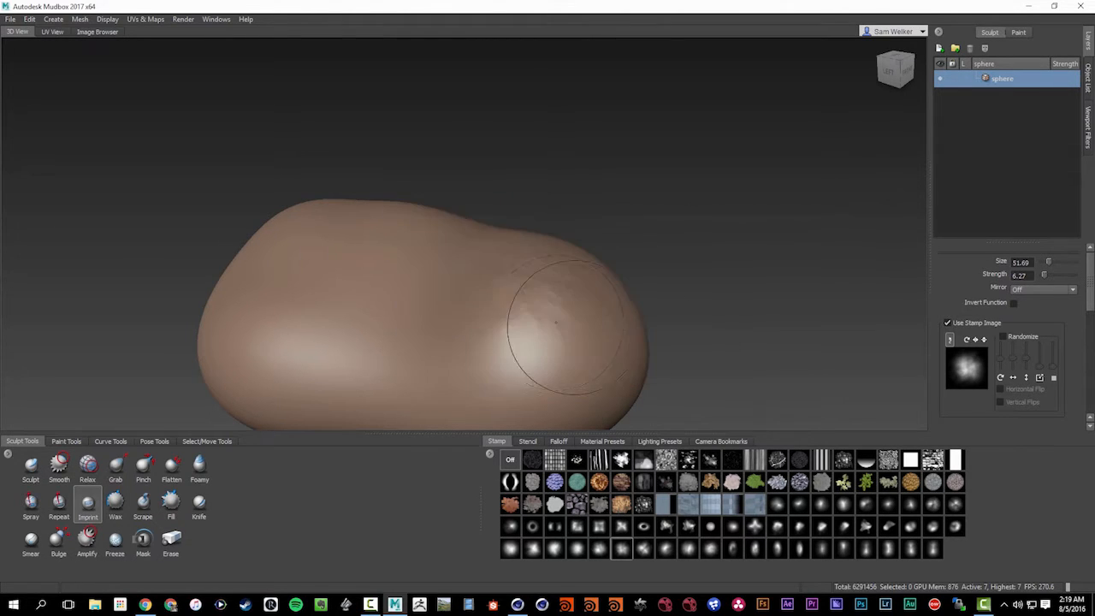
{"action": "left_click_drag", "start_coordinate": [625, 338], "coordinate": [540, 416], "text": "alt"}
{"action": "left_click_drag", "start_coordinate": [429, 323], "coordinate": [501, 245]}
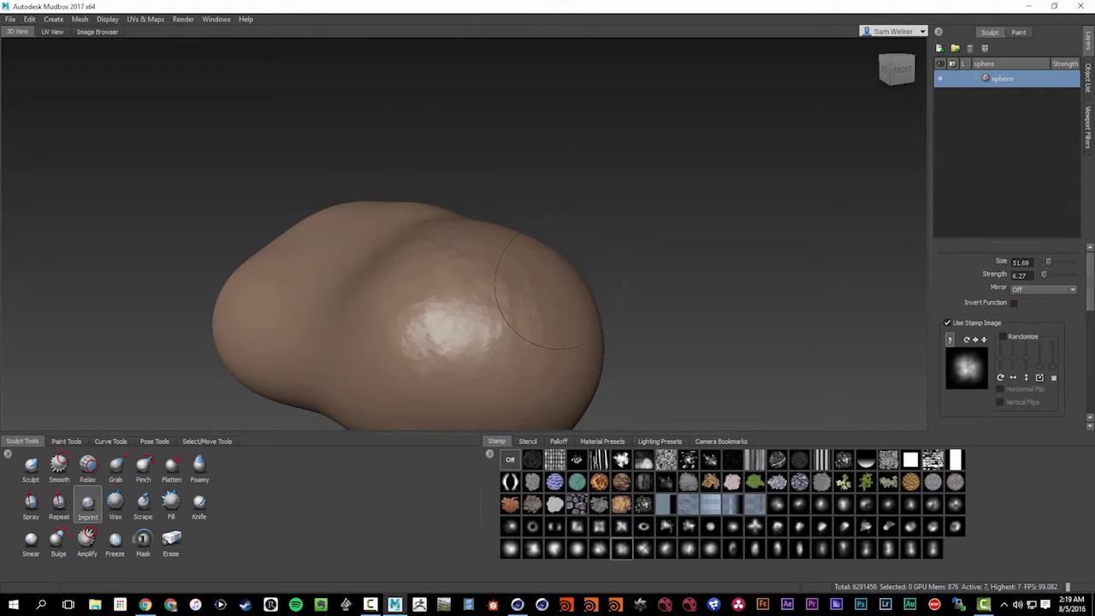
{"action": "left_click_drag", "start_coordinate": [549, 295], "coordinate": [451, 419], "text": "alt"}
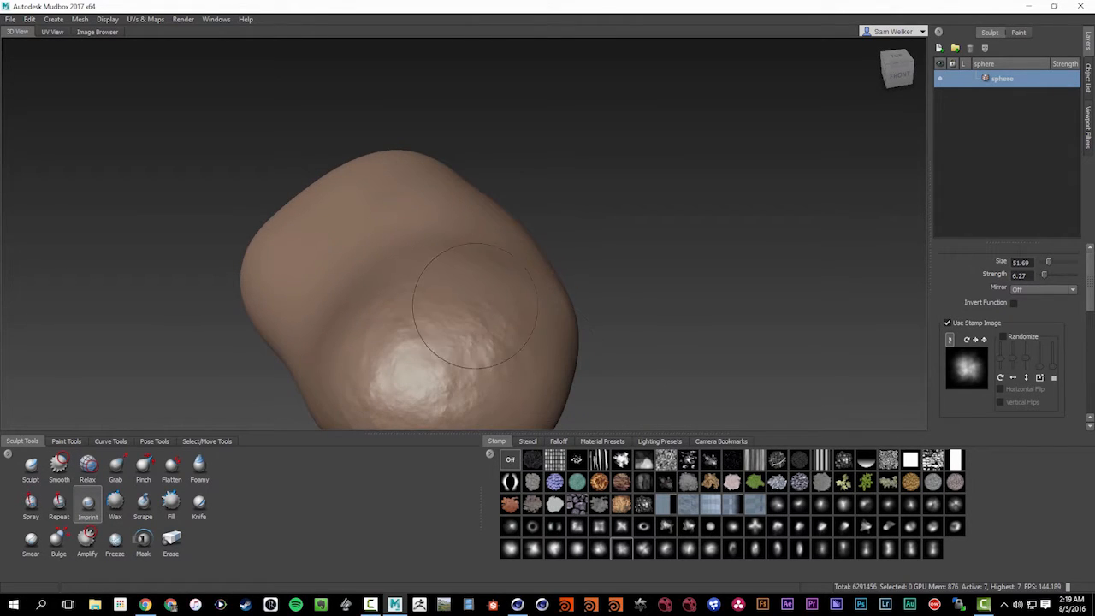
{"action": "mouse_move", "coordinate": [463, 310]}
{"action": "left_mouse_down"}
{"action": "mouse_move", "coordinate": [542, 353]}
{"action": "mouse_move", "coordinate": [419, 270]}
{"action": "mouse_move", "coordinate": [450, 288]}
{"action": "mouse_move", "coordinate": [509, 257]}
{"action": "mouse_move", "coordinate": [478, 292]}
{"action": "mouse_move", "coordinate": [532, 322]}
{"action": "mouse_move", "coordinate": [495, 390]}
{"action": "left_mouse_up"}
{"action": "mouse_move", "coordinate": [433, 295]}
{"action": "left_mouse_down"}
{"action": "mouse_move", "coordinate": [502, 327]}
{"action": "mouse_move", "coordinate": [530, 368]}
{"action": "mouse_move", "coordinate": [511, 359]}
{"action": "left_mouse_up"}
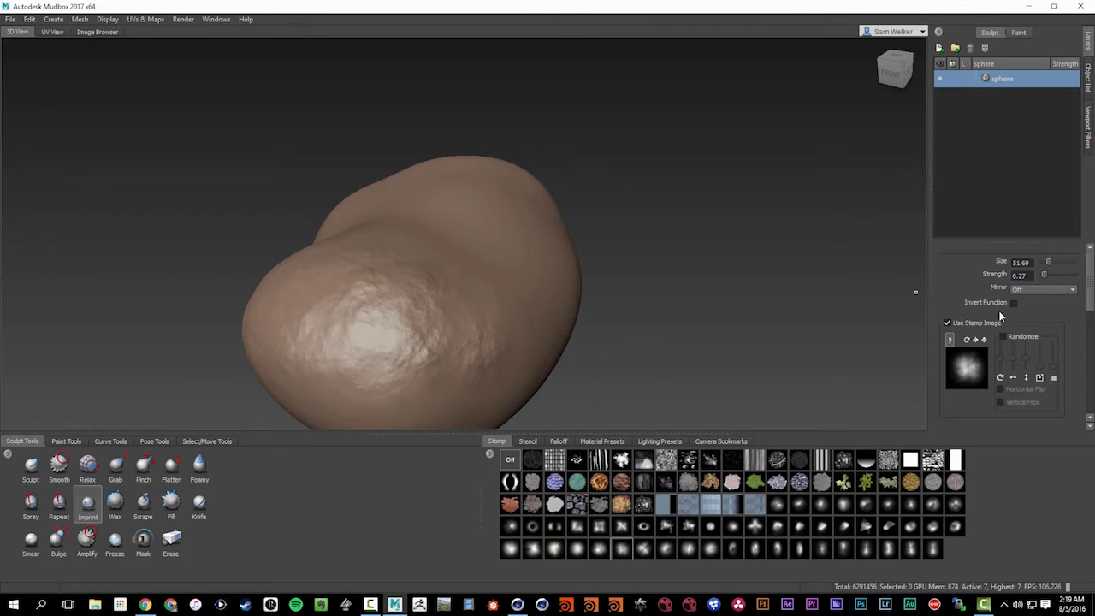
Randomize the stamp's rotation with horizontal and vertical flips, and imprint it beside the existing detail on the smaller lobe
{"action": "left_click", "coordinate": [1003, 337]}
{"action": "left_click_drag", "start_coordinate": [1016, 362], "coordinate": [1021, 390]}
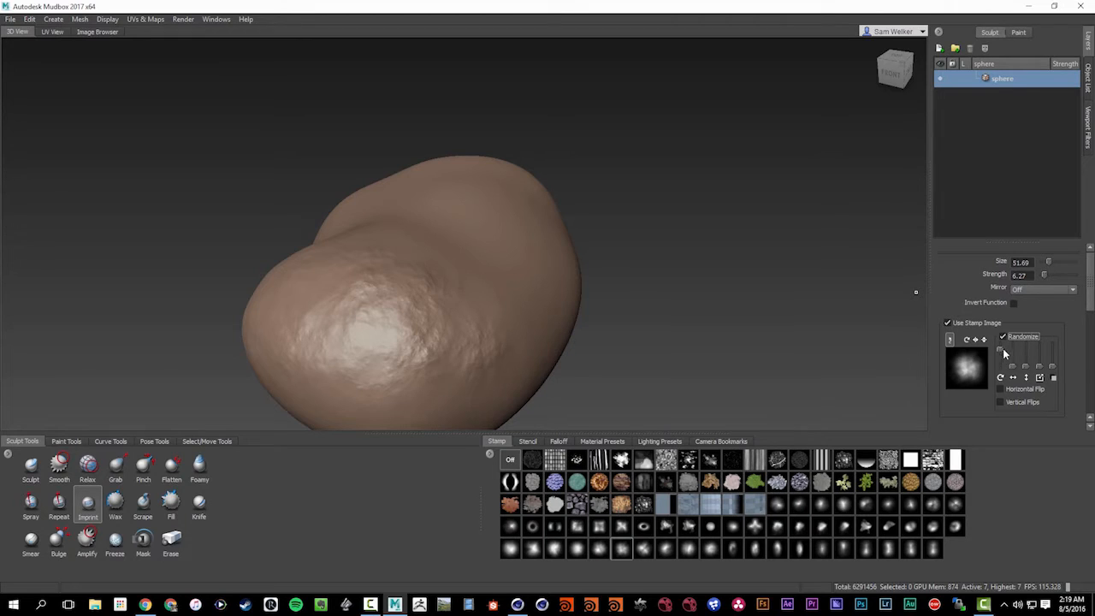
{"action": "left_click_drag", "start_coordinate": [498, 312], "coordinate": [567, 405]}
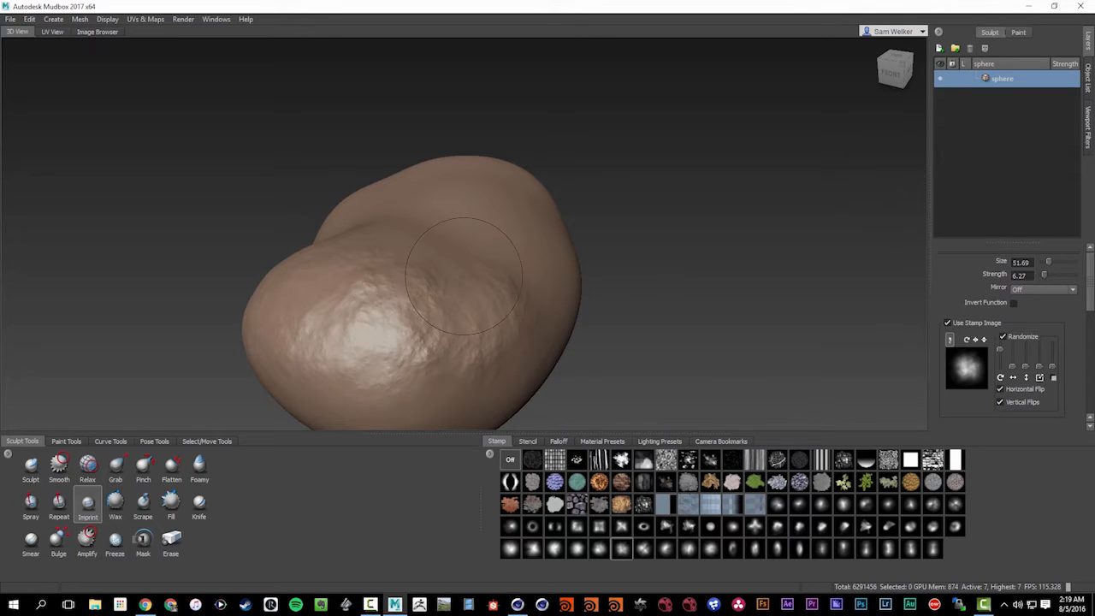
{"action": "left_click_drag", "start_coordinate": [463, 276], "coordinate": [471, 323]}
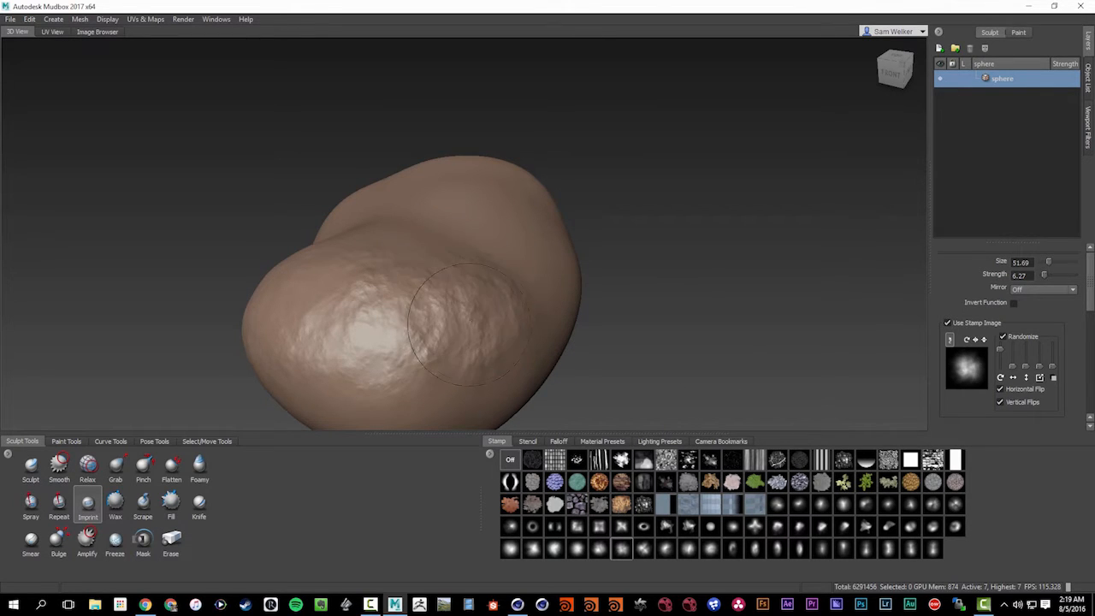
{"action": "mouse_move", "coordinate": [511, 384]}
{"action": "left_mouse_down"}
{"action": "mouse_move", "coordinate": [518, 390]}
{"action": "mouse_move", "coordinate": [480, 378]}
{"action": "mouse_move", "coordinate": [517, 419]}
{"action": "mouse_move", "coordinate": [508, 366]}
{"action": "left_mouse_up"}
Imprint with vertical flips off, extending the rocky detail over the smaller lobe's lower side and tip
{"action": "left_click_drag", "start_coordinate": [537, 321], "coordinate": [421, 292], "text": "alt"}
{"action": "left_click_drag", "start_coordinate": [408, 347], "coordinate": [496, 332]}
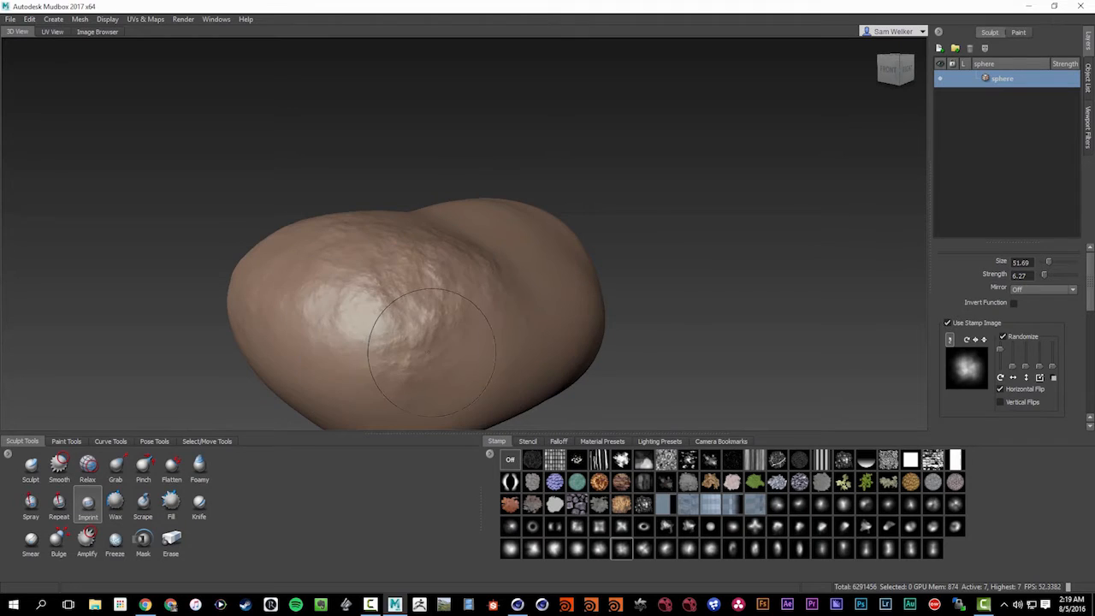
{"action": "left_click_drag", "start_coordinate": [451, 360], "coordinate": [429, 412]}
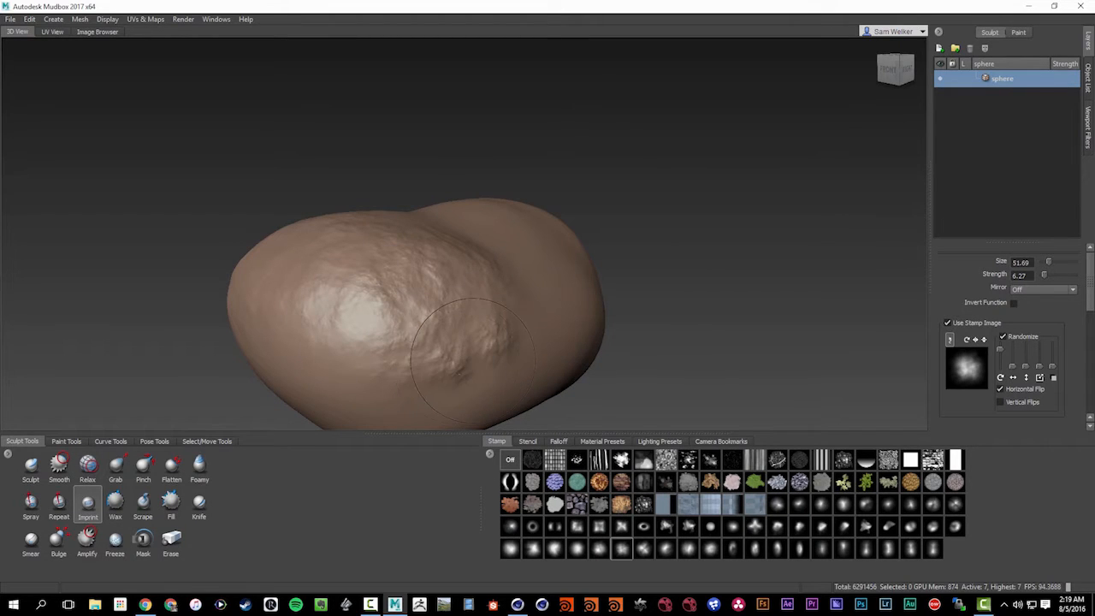
{"action": "left_click_drag", "start_coordinate": [800, 372], "coordinate": [519, 287], "text": "alt"}
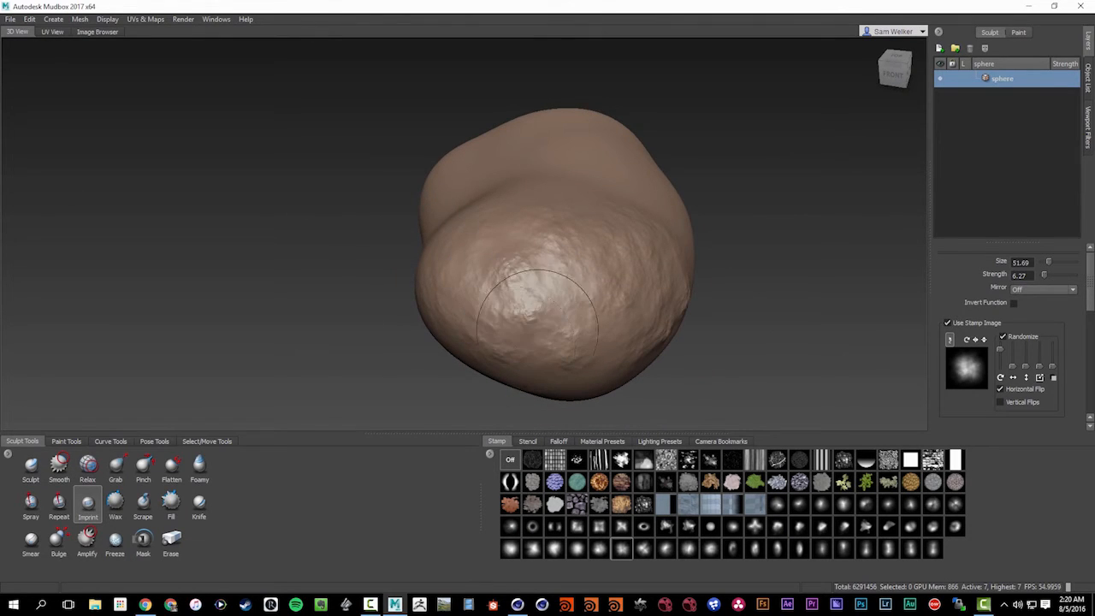
{"action": "left_click_drag", "start_coordinate": [521, 297], "coordinate": [464, 327]}
{"action": "left_click_drag", "start_coordinate": [466, 321], "coordinate": [633, 340], "text": "alt"}
{"action": "left_click_drag", "start_coordinate": [562, 353], "coordinate": [658, 342]}
Fill the remaining smooth patches around the end of the smaller lobe with overlapping randomized imprints
{"action": "mouse_move", "coordinate": [633, 290]}
{"action": "left_mouse_down", "text": "alt"}
{"action": "mouse_move", "coordinate": [599, 280]}
{"action": "mouse_move", "coordinate": [650, 291]}
{"action": "left_mouse_up", "text": "alt"}
{"action": "left_click_drag", "start_coordinate": [569, 342], "coordinate": [522, 394]}
{"action": "left_click_drag", "start_coordinate": [492, 270], "coordinate": [591, 377]}
{"action": "left_click_drag", "start_coordinate": [591, 376], "coordinate": [539, 359], "text": "alt"}
{"action": "left_click_drag", "start_coordinate": [479, 222], "coordinate": [513, 282]}
{"action": "left_click_drag", "start_coordinate": [439, 213], "coordinate": [427, 283]}
Imprint rocky detail over the underside of the smaller lobe, working toward its outer edge
{"action": "left_click_drag", "start_coordinate": [428, 284], "coordinate": [451, 267], "text": "alt"}
{"action": "left_click_drag", "start_coordinate": [452, 267], "coordinate": [498, 215], "text": "alt"}
{"action": "left_click_drag", "start_coordinate": [500, 214], "coordinate": [538, 307]}
{"action": "left_click_drag", "start_coordinate": [454, 215], "coordinate": [522, 304]}
{"action": "left_click_drag", "start_coordinate": [522, 304], "coordinate": [479, 249], "text": "alt"}
{"action": "left_click_drag", "start_coordinate": [447, 208], "coordinate": [517, 299]}
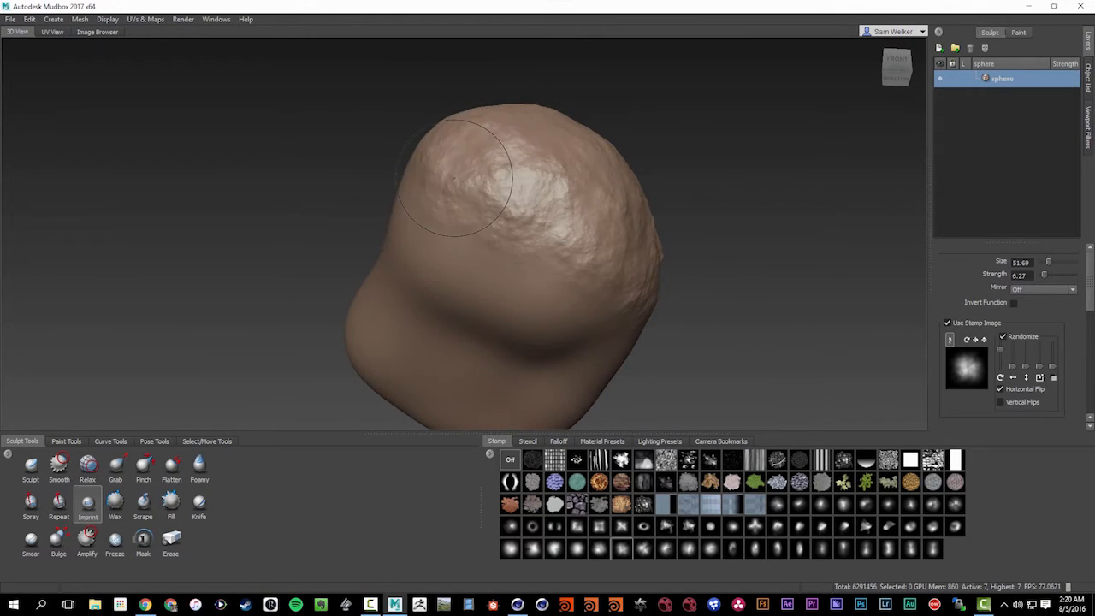
Carry the imprinted detail around the smaller lobe's flank to the edge of the asteroid's narrow waist
{"action": "left_click_drag", "start_coordinate": [452, 179], "coordinate": [513, 183], "text": "alt"}
{"action": "left_click_drag", "start_coordinate": [511, 240], "coordinate": [561, 257]}
{"action": "middle_click_drag", "start_coordinate": [474, 171], "coordinate": [594, 208], "text": "alt"}
{"action": "left_click_drag", "start_coordinate": [591, 203], "coordinate": [610, 295]}
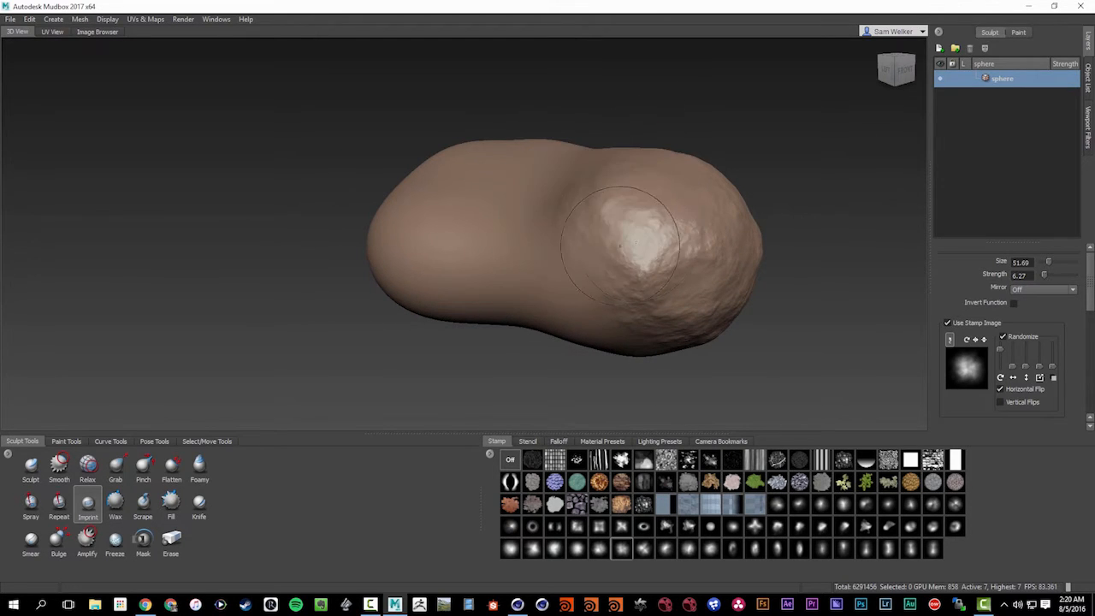
{"action": "left_click_drag", "start_coordinate": [634, 225], "coordinate": [646, 274], "text": "alt"}
{"action": "left_click_drag", "start_coordinate": [656, 210], "coordinate": [655, 303]}
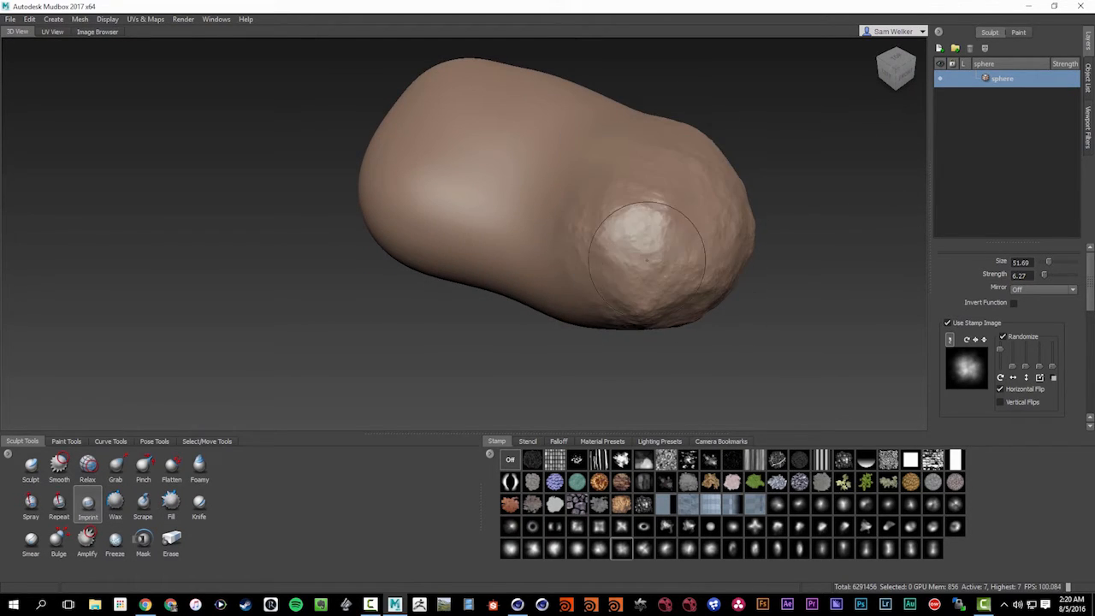
{"action": "left_click_drag", "start_coordinate": [616, 222], "coordinate": [654, 246], "text": "alt"}
{"action": "left_click_drag", "start_coordinate": [635, 306], "coordinate": [663, 374]}
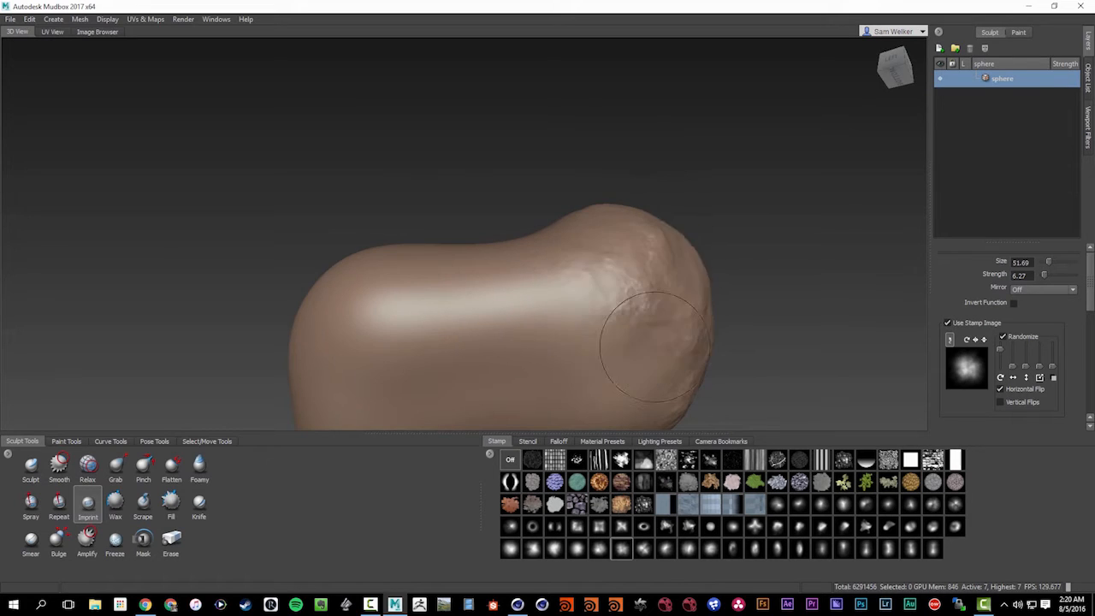
Imprint the far side of the smaller lobe, covering the smooth strip below the existing texture
{"action": "left_click_drag", "start_coordinate": [652, 334], "coordinate": [708, 363], "text": "alt"}
{"action": "middle_click_drag", "start_coordinate": [691, 329], "coordinate": [463, 314], "text": "alt"}
{"action": "left_click_drag", "start_coordinate": [428, 340], "coordinate": [469, 429]}
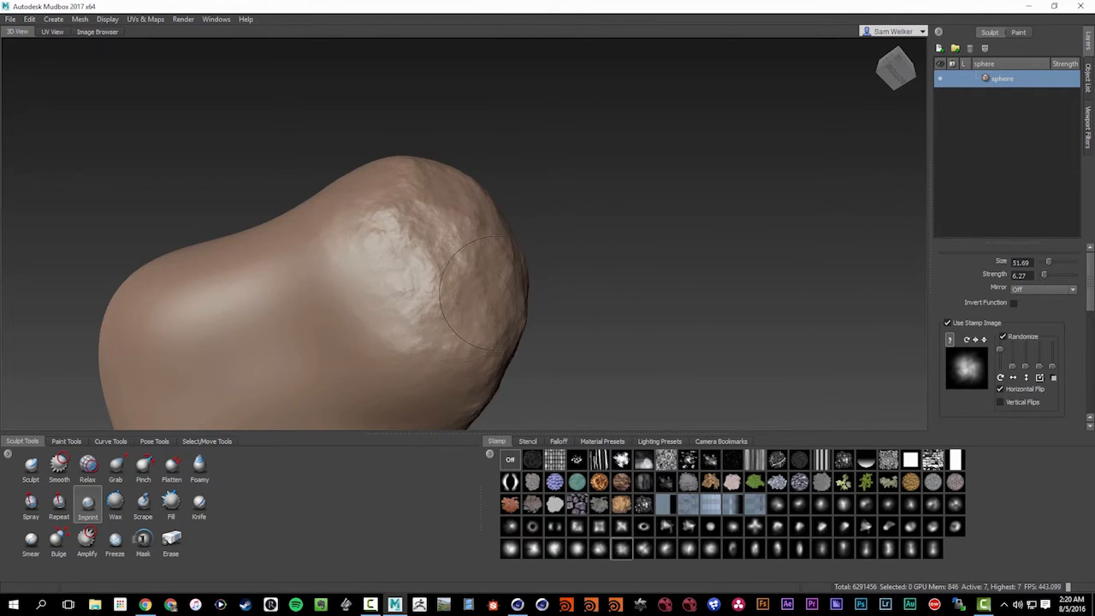
{"action": "middle_click_drag", "start_coordinate": [449, 351], "coordinate": [446, 184], "text": "alt"}
{"action": "mouse_move", "coordinate": [446, 209]}
{"action": "left_mouse_down"}
{"action": "mouse_move", "coordinate": [465, 297]}
{"action": "mouse_move", "coordinate": [427, 158]}
{"action": "mouse_move", "coordinate": [453, 216]}
{"action": "left_mouse_up"}
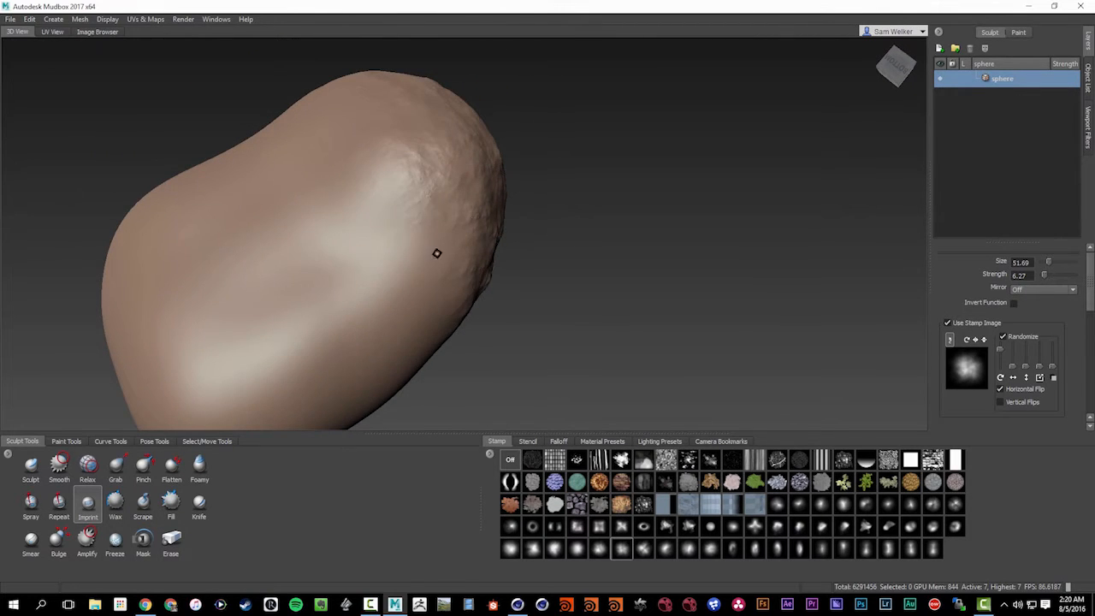
{"action": "left_click_drag", "start_coordinate": [436, 254], "coordinate": [442, 346]}
Extend the rocky texture from the smaller lobe onto the smooth middle of the asteroid
{"action": "left_click_drag", "start_coordinate": [387, 182], "coordinate": [327, 223], "text": "alt"}
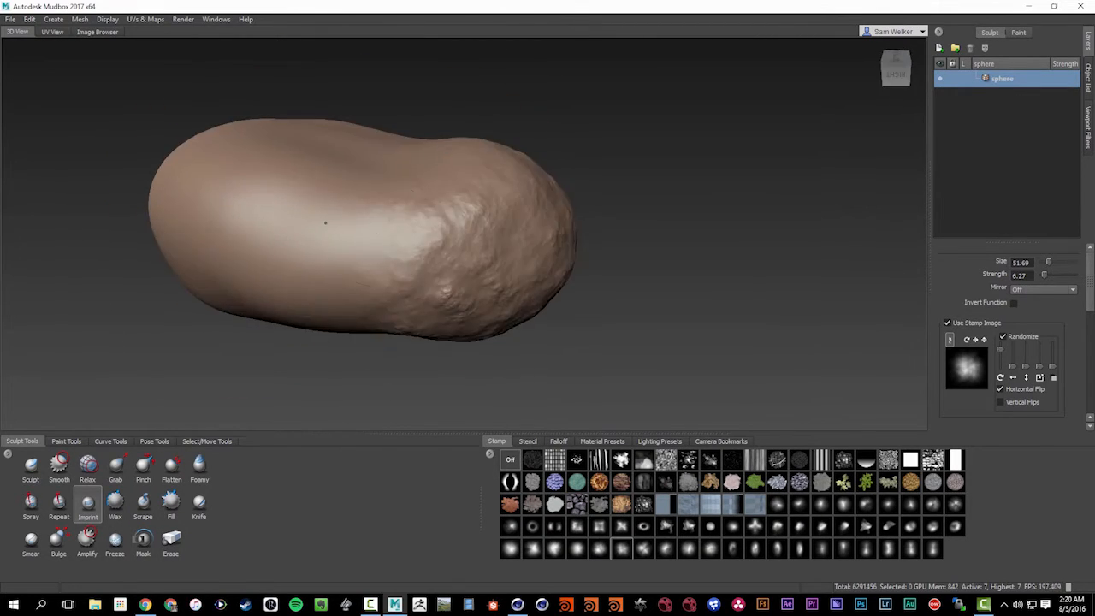
{"action": "left_click_drag", "start_coordinate": [399, 248], "coordinate": [447, 340]}
{"action": "left_click_drag", "start_coordinate": [345, 246], "coordinate": [349, 342]}
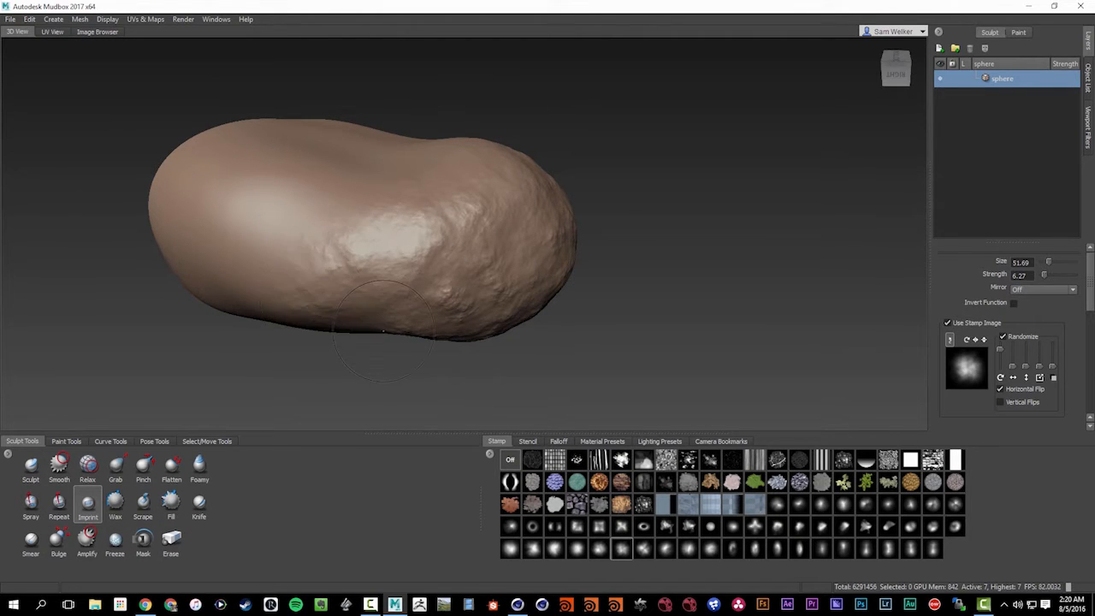
{"action": "left_click_drag", "start_coordinate": [323, 286], "coordinate": [366, 224], "text": "alt"}
{"action": "middle_click_drag", "start_coordinate": [366, 224], "coordinate": [353, 285], "text": "alt"}
{"action": "left_click_drag", "start_coordinate": [350, 294], "coordinate": [395, 398]}
{"action": "left_click_drag", "start_coordinate": [376, 321], "coordinate": [367, 293], "text": "alt"}
{"action": "mouse_move", "coordinate": [375, 340]}
{"action": "left_mouse_down"}
{"action": "mouse_move", "coordinate": [388, 353]}
{"action": "mouse_move", "coordinate": [382, 346]}
{"action": "left_mouse_up"}
Imprint the lower part of the waist to blend its smooth surface into the textured lobe
{"action": "middle_click_drag", "start_coordinate": [438, 323], "coordinate": [532, 193], "text": "alt"}
{"action": "mouse_move", "coordinate": [531, 250]}
{"action": "left_mouse_down"}
{"action": "mouse_move", "coordinate": [563, 325]}
{"action": "mouse_move", "coordinate": [524, 338]}
{"action": "left_mouse_up"}
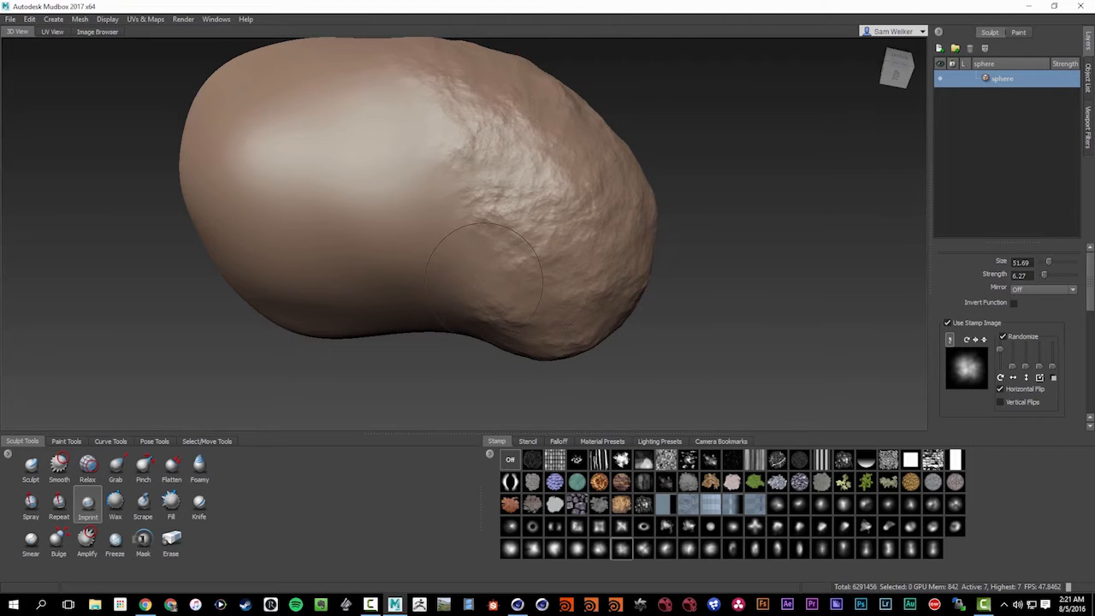
{"action": "left_click_drag", "start_coordinate": [488, 271], "coordinate": [525, 340]}
{"action": "left_click_drag", "start_coordinate": [515, 295], "coordinate": [523, 343], "text": "alt"}
{"action": "left_click_drag", "start_coordinate": [538, 254], "coordinate": [523, 352]}
{"action": "left_click_drag", "start_coordinate": [492, 318], "coordinate": [415, 337]}
Cover the smooth area between the waist and the smaller lobe's left and bottom faces with overlapping imprints
{"action": "left_click_drag", "start_coordinate": [499, 299], "coordinate": [506, 259], "text": "alt"}
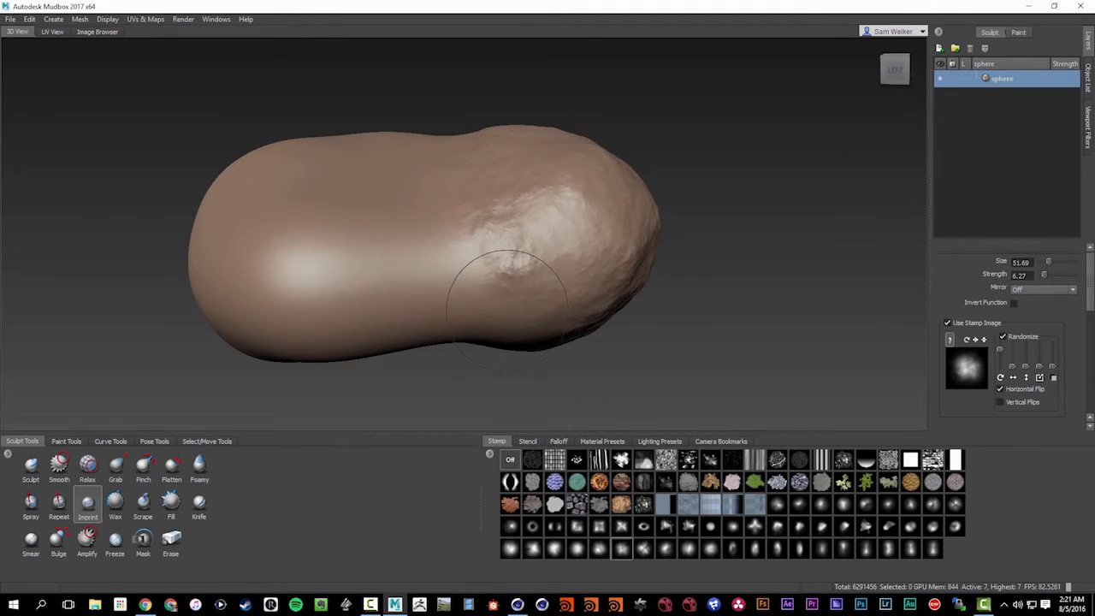
{"action": "left_click_drag", "start_coordinate": [482, 319], "coordinate": [542, 285], "text": "alt"}
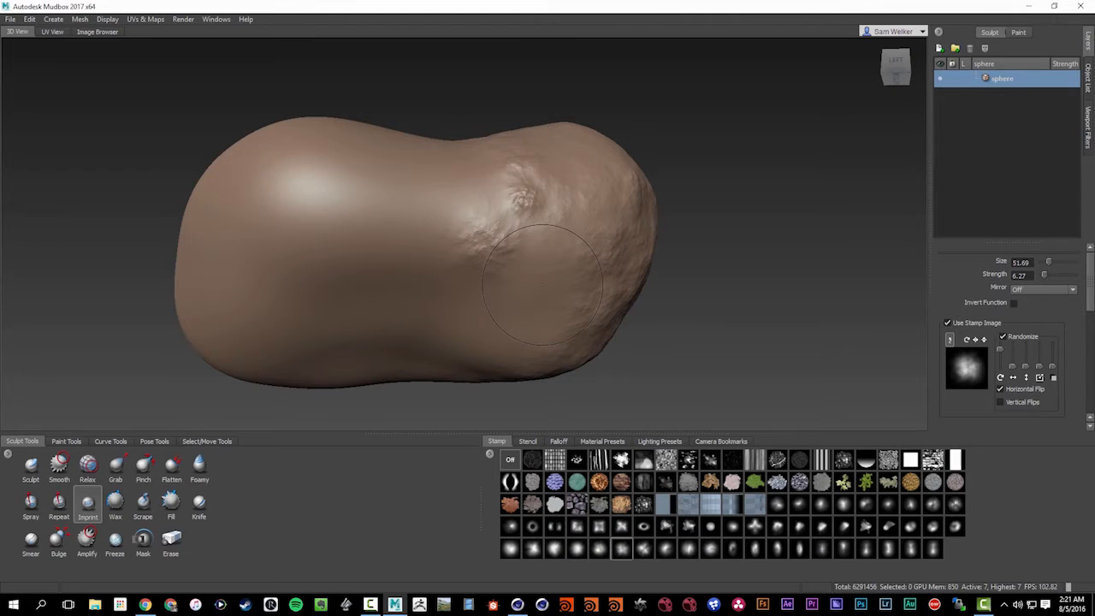
{"action": "mouse_move", "coordinate": [558, 245]}
{"action": "left_mouse_down"}
{"action": "mouse_move", "coordinate": [541, 282]}
{"action": "mouse_move", "coordinate": [547, 295]}
{"action": "left_mouse_up"}
{"action": "left_click_drag", "start_coordinate": [502, 194], "coordinate": [578, 244]}
{"action": "left_click_drag", "start_coordinate": [568, 245], "coordinate": [559, 198], "text": "alt"}
{"action": "mouse_move", "coordinate": [515, 247]}
{"action": "left_mouse_down"}
{"action": "mouse_move", "coordinate": [590, 334]}
{"action": "mouse_move", "coordinate": [542, 296]}
{"action": "mouse_move", "coordinate": [603, 346]}
{"action": "mouse_move", "coordinate": [490, 347]}
{"action": "mouse_move", "coordinate": [576, 363]}
{"action": "left_mouse_up"}
{"action": "left_click_drag", "start_coordinate": [501, 344], "coordinate": [576, 363]}
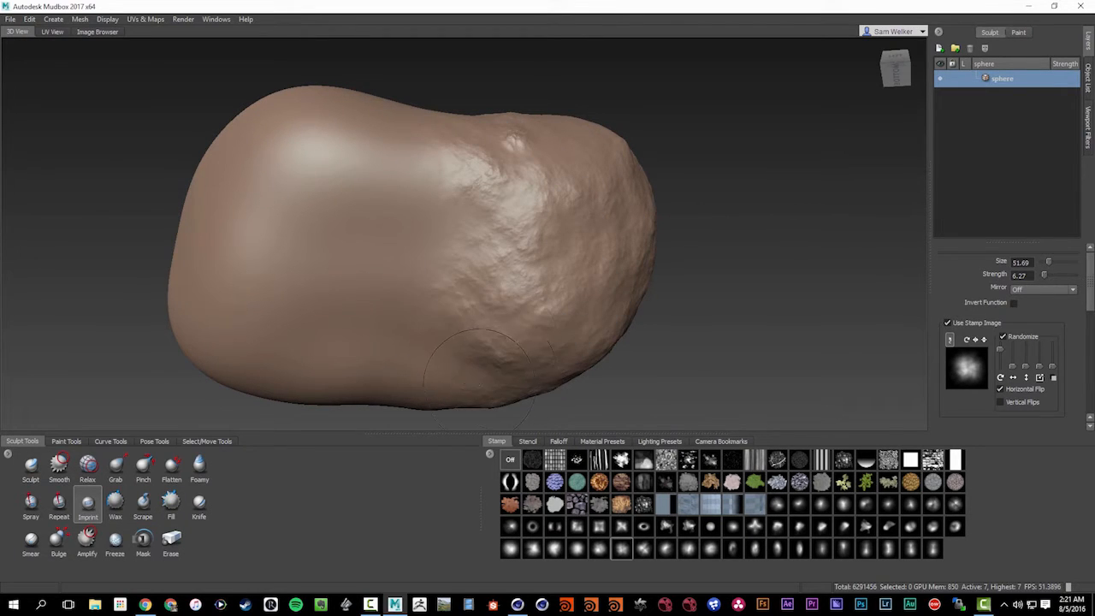
Imprint rocky detail along the border between the textured middle and the smooth end of the larger lobe
{"action": "left_click_drag", "start_coordinate": [479, 385], "coordinate": [466, 315], "text": "alt"}
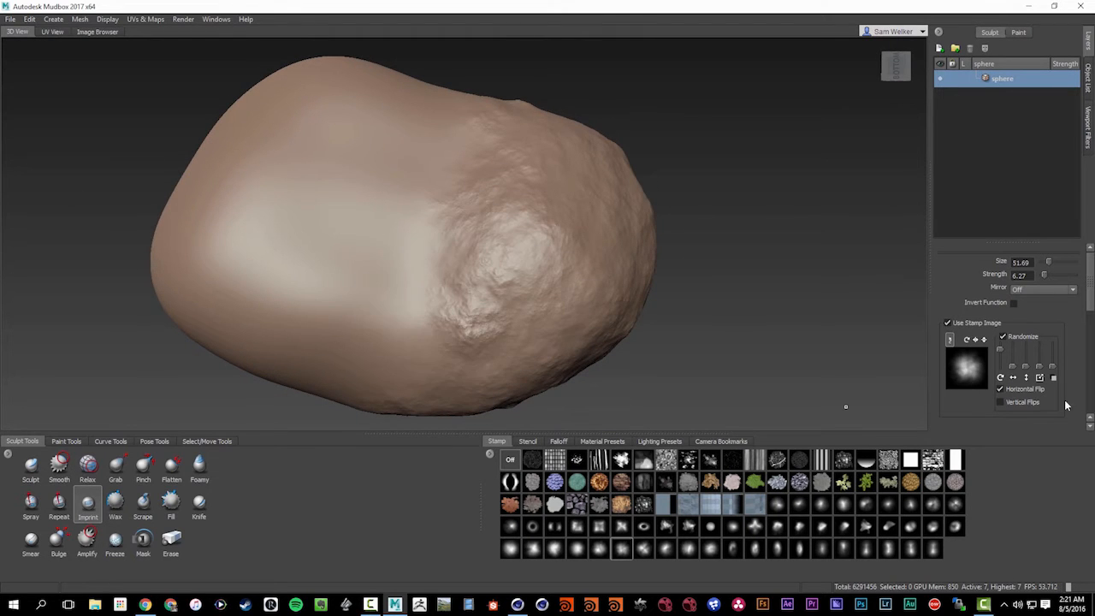
{"action": "left_click_drag", "start_coordinate": [845, 407], "coordinate": [849, 372], "text": "alt"}
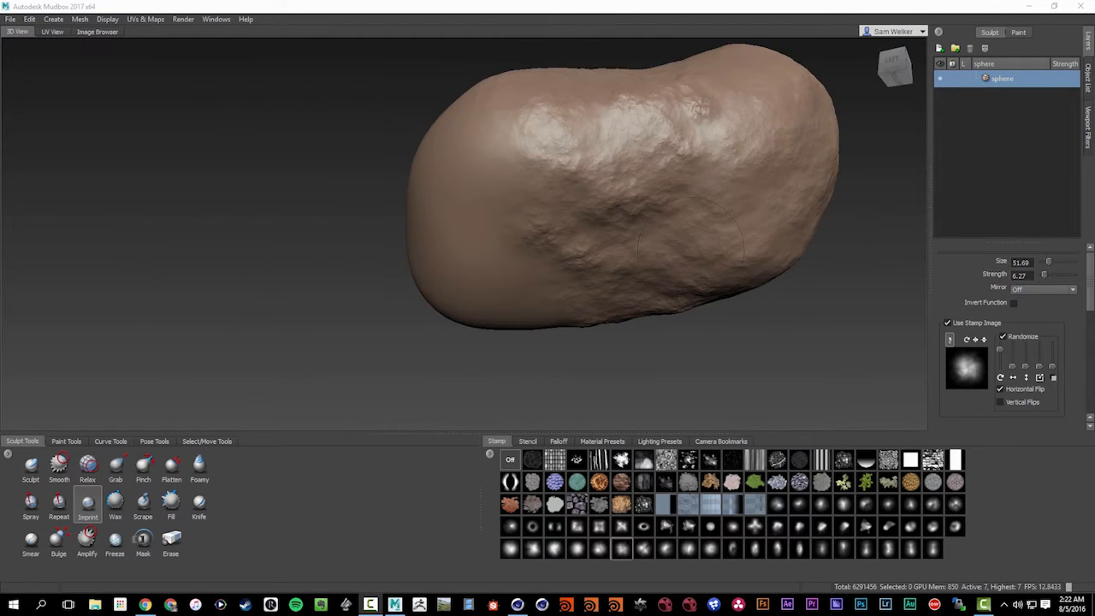
{"action": "left_click_drag", "start_coordinate": [691, 250], "coordinate": [685, 287], "text": "alt"}
{"action": "mouse_move", "coordinate": [582, 231]}
{"action": "left_mouse_down", "text": "alt"}
{"action": "mouse_move", "coordinate": [505, 274]}
{"action": "mouse_move", "coordinate": [453, 283]}
{"action": "left_mouse_up", "text": "alt"}
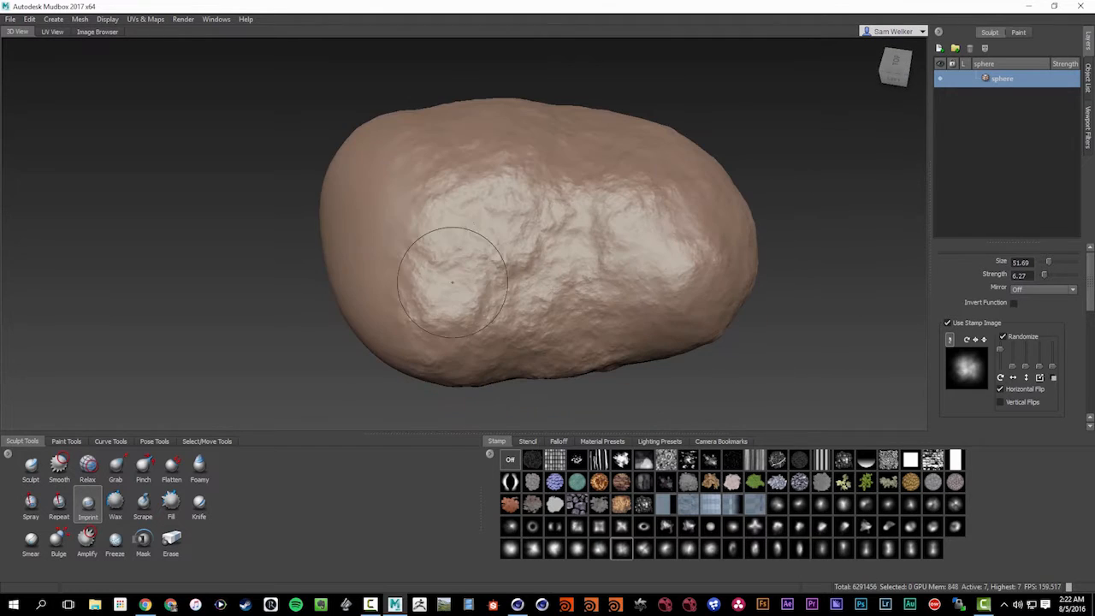
{"action": "left_click_drag", "start_coordinate": [389, 204], "coordinate": [493, 147]}
{"action": "middle_click_drag", "start_coordinate": [484, 86], "coordinate": [469, 222], "text": "alt"}
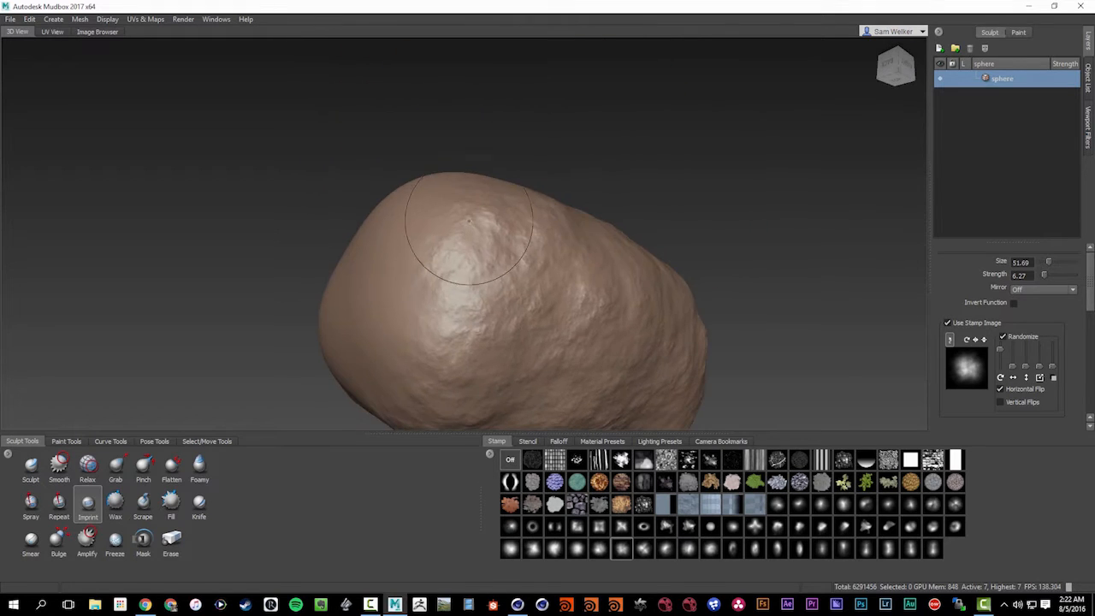
{"action": "left_click_drag", "start_coordinate": [452, 205], "coordinate": [542, 364], "text": "alt"}
{"action": "left_click_drag", "start_coordinate": [539, 269], "coordinate": [588, 334]}
{"action": "left_click_drag", "start_coordinate": [564, 210], "coordinate": [539, 241]}
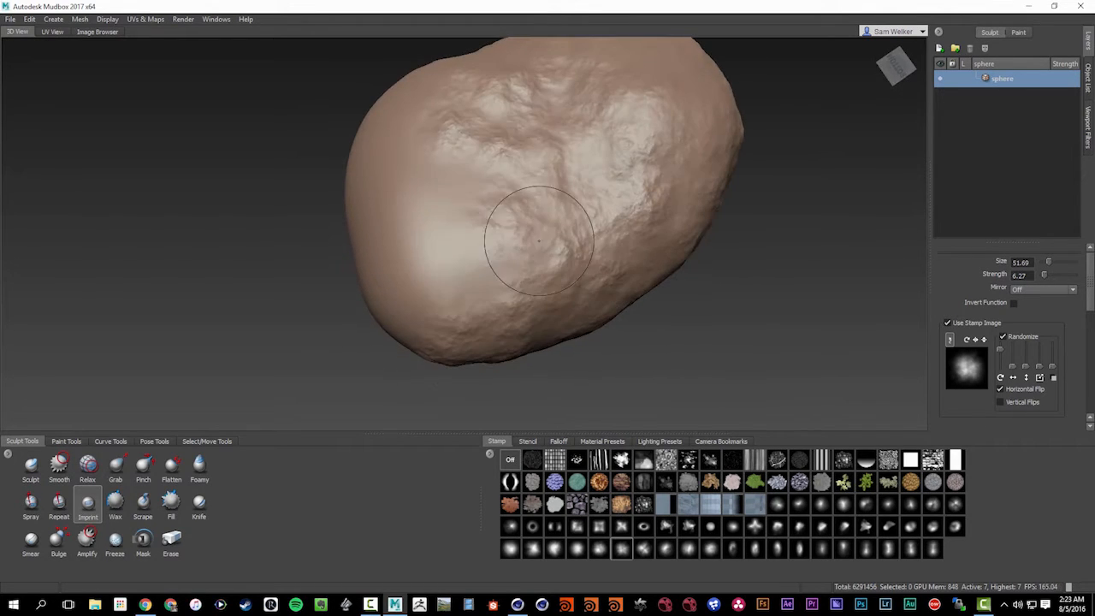
Spread overlapping imprints from the textured middle over the smooth central face of the larger lobe
{"action": "left_click_drag", "start_coordinate": [577, 168], "coordinate": [578, 169]}
{"action": "left_click_drag", "start_coordinate": [484, 226], "coordinate": [503, 282]}
{"action": "left_click_drag", "start_coordinate": [460, 247], "coordinate": [450, 355]}
{"action": "left_click_drag", "start_coordinate": [492, 297], "coordinate": [504, 364]}
{"action": "mouse_move", "coordinate": [454, 168]}
{"action": "left_mouse_down", "text": "alt"}
{"action": "mouse_move", "coordinate": [436, 137]}
{"action": "mouse_move", "coordinate": [429, 174]}
{"action": "mouse_move", "coordinate": [453, 154]}
{"action": "left_mouse_up", "text": "alt"}
{"action": "left_click_drag", "start_coordinate": [449, 217], "coordinate": [446, 215]}
Extend overlapping imprints from the textured middle onto the smooth upper edge and side of the larger lobe
{"action": "left_click_drag", "start_coordinate": [445, 212], "coordinate": [455, 255], "text": "alt"}
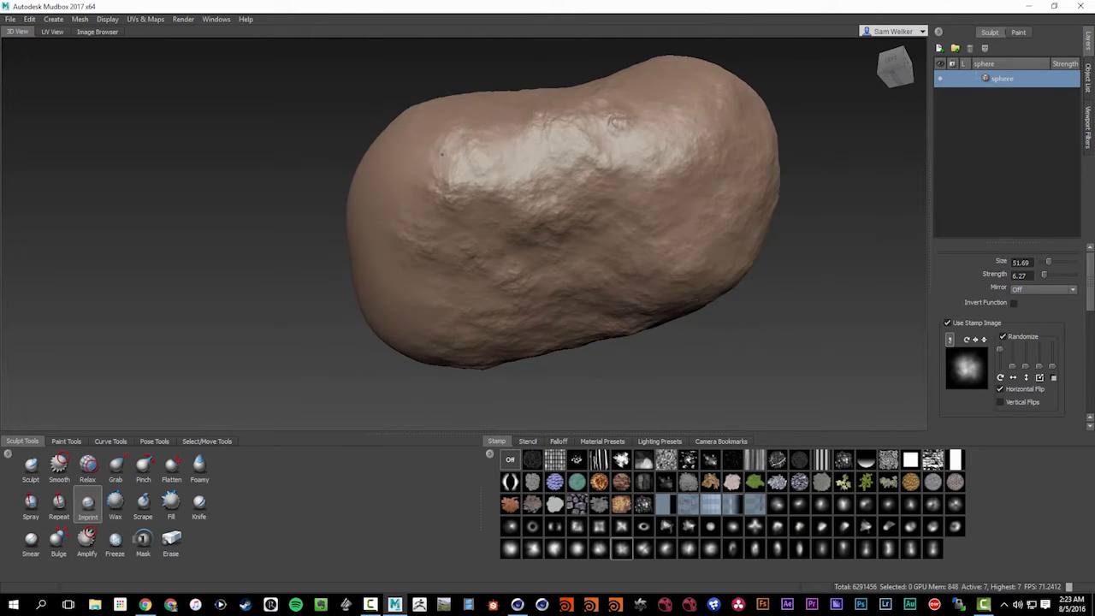
{"action": "left_click_drag", "start_coordinate": [446, 159], "coordinate": [424, 248]}
{"action": "left_click_drag", "start_coordinate": [493, 133], "coordinate": [435, 270], "text": "alt"}
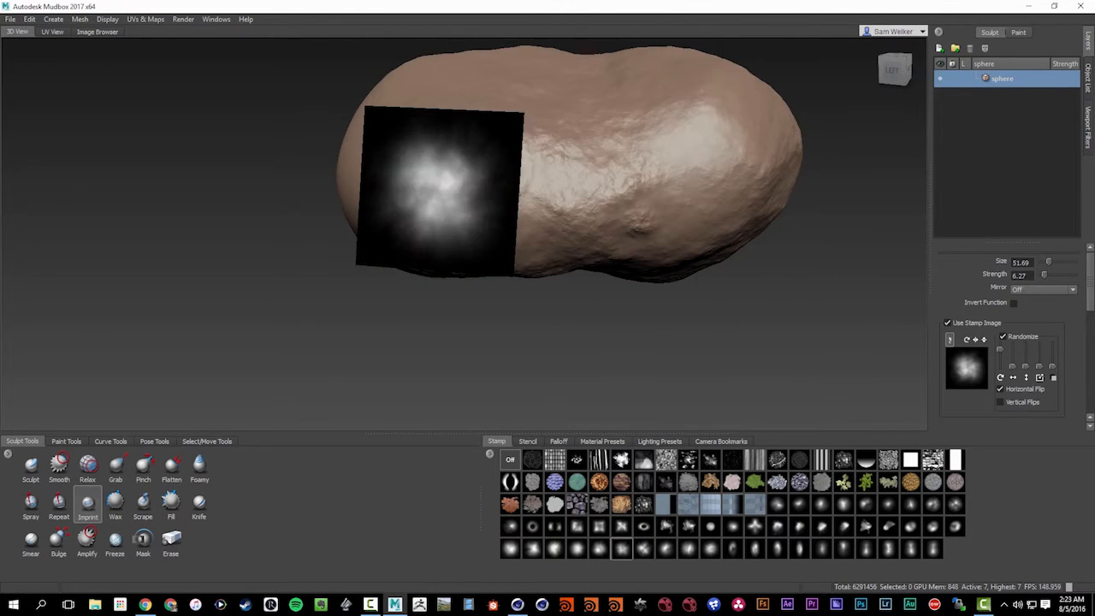
{"action": "mouse_move", "coordinate": [503, 205]}
{"action": "left_mouse_down", "text": "alt"}
{"action": "mouse_move", "coordinate": [518, 226]}
{"action": "mouse_move", "coordinate": [528, 313]}
{"action": "left_mouse_up", "text": "alt"}
{"action": "left_click_drag", "start_coordinate": [490, 266], "coordinate": [464, 192], "text": "alt"}
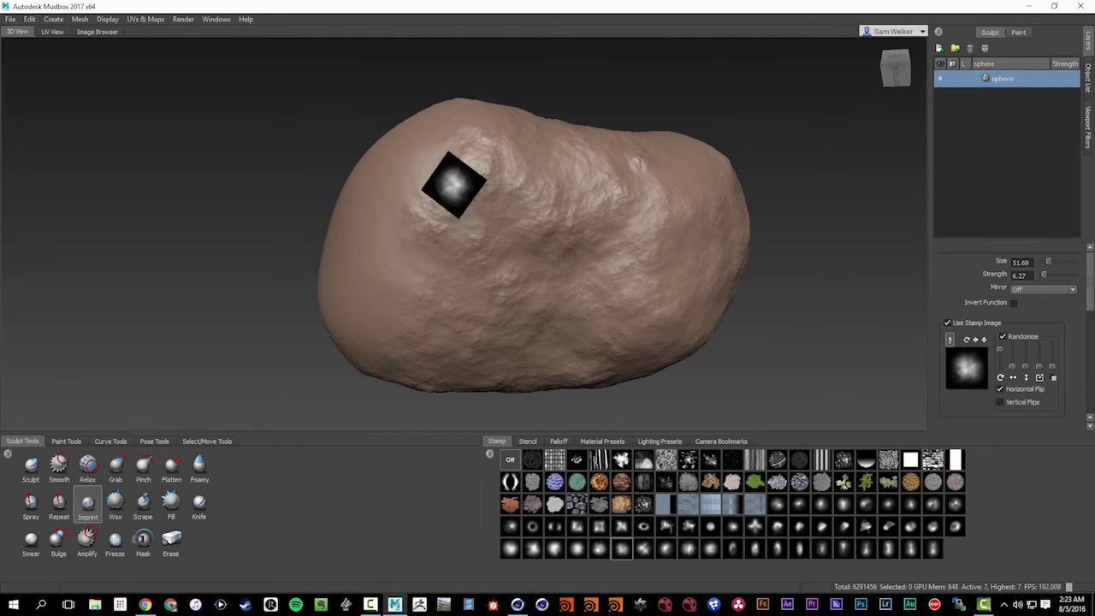
{"action": "mouse_move", "coordinate": [490, 287]}
{"action": "left_mouse_down", "text": "alt"}
{"action": "mouse_move", "coordinate": [359, 257]}
{"action": "mouse_move", "coordinate": [425, 317]}
{"action": "left_mouse_up", "text": "alt"}
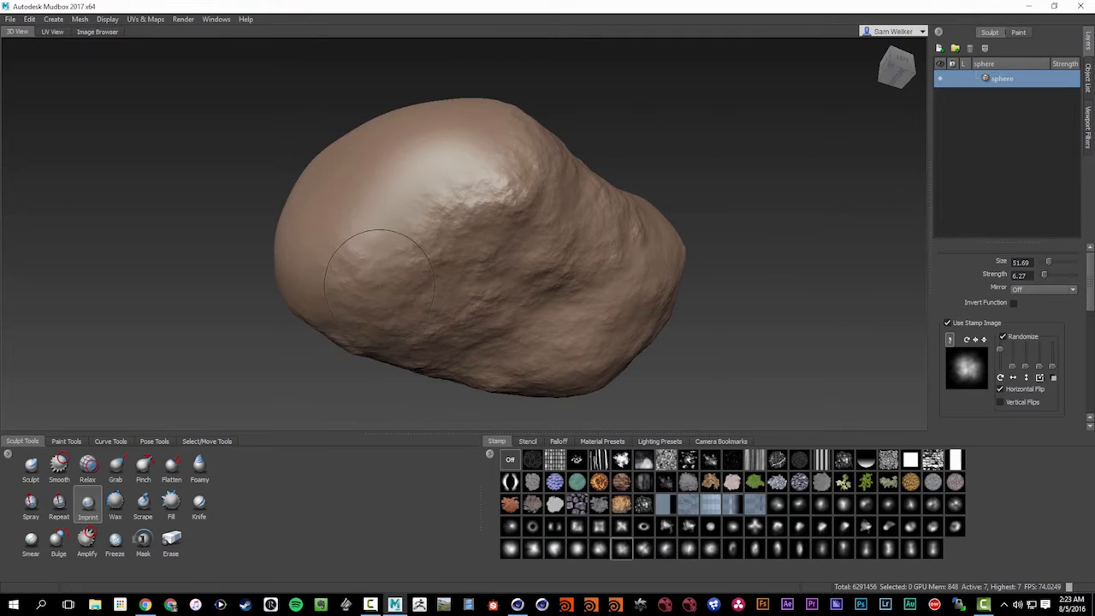
Spread rocky imprints across the smooth rounded back end of the larger lobe, working in from its textured border
{"action": "left_click_drag", "start_coordinate": [373, 270], "coordinate": [506, 316], "text": "alt"}
{"action": "left_click_drag", "start_coordinate": [494, 272], "coordinate": [534, 351]}
{"action": "left_click_drag", "start_coordinate": [454, 275], "coordinate": [420, 235], "text": "alt"}
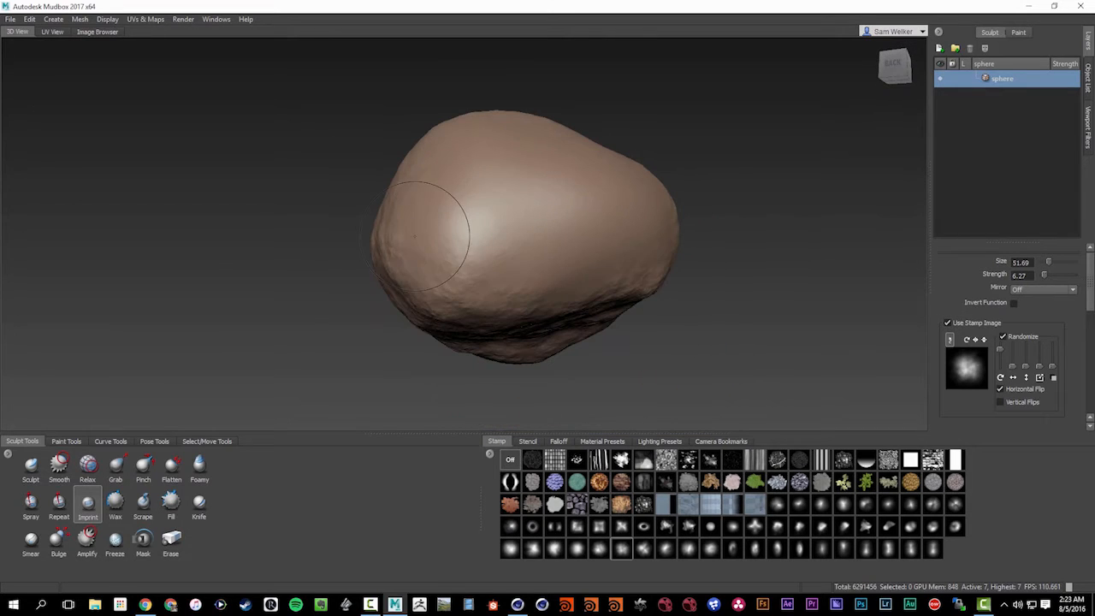
{"action": "left_click_drag", "start_coordinate": [436, 191], "coordinate": [675, 218]}
{"action": "middle_click_drag", "start_coordinate": [412, 198], "coordinate": [590, 190], "text": "alt"}
{"action": "left_click_drag", "start_coordinate": [530, 282], "coordinate": [607, 131], "text": "alt"}
{"action": "left_click_drag", "start_coordinate": [557, 174], "coordinate": [649, 180]}
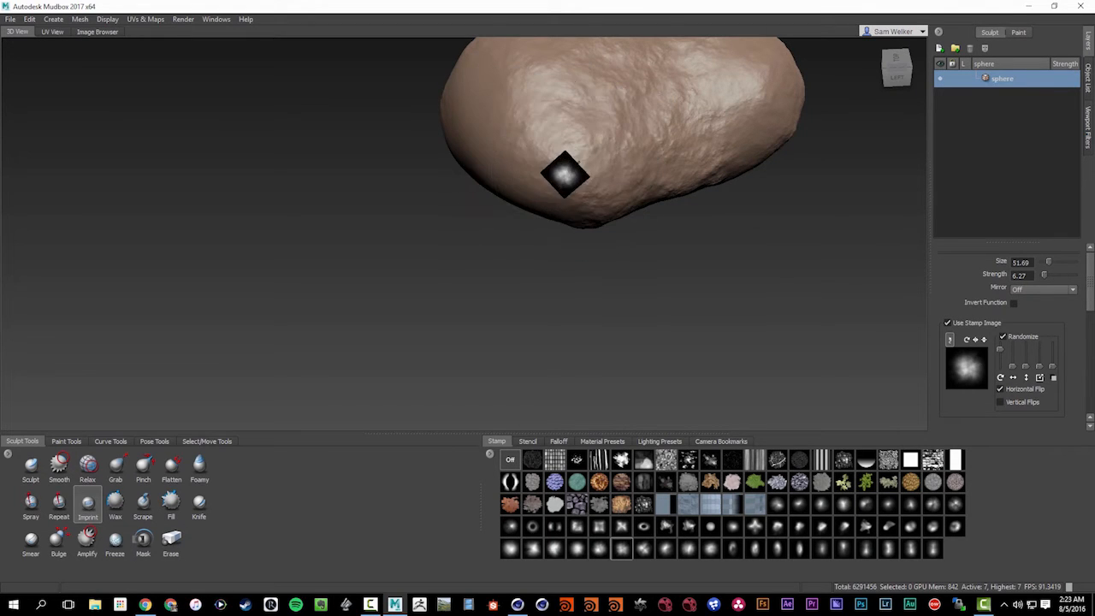
Imprint the smooth lower tip of the larger lobe to blend it into the textured side
{"action": "left_click_drag", "start_coordinate": [579, 162], "coordinate": [552, 237]}
{"action": "mouse_move", "coordinate": [512, 294]}
{"action": "left_mouse_down"}
{"action": "mouse_move", "coordinate": [569, 347]}
{"action": "mouse_move", "coordinate": [514, 283]}
{"action": "mouse_move", "coordinate": [585, 339]}
{"action": "left_mouse_up"}
{"action": "left_click_drag", "start_coordinate": [556, 257], "coordinate": [548, 305], "text": "alt"}
{"action": "middle_click_drag", "start_coordinate": [498, 383], "coordinate": [548, 359], "text": "alt"}
{"action": "left_click_drag", "start_coordinate": [535, 367], "coordinate": [587, 347]}
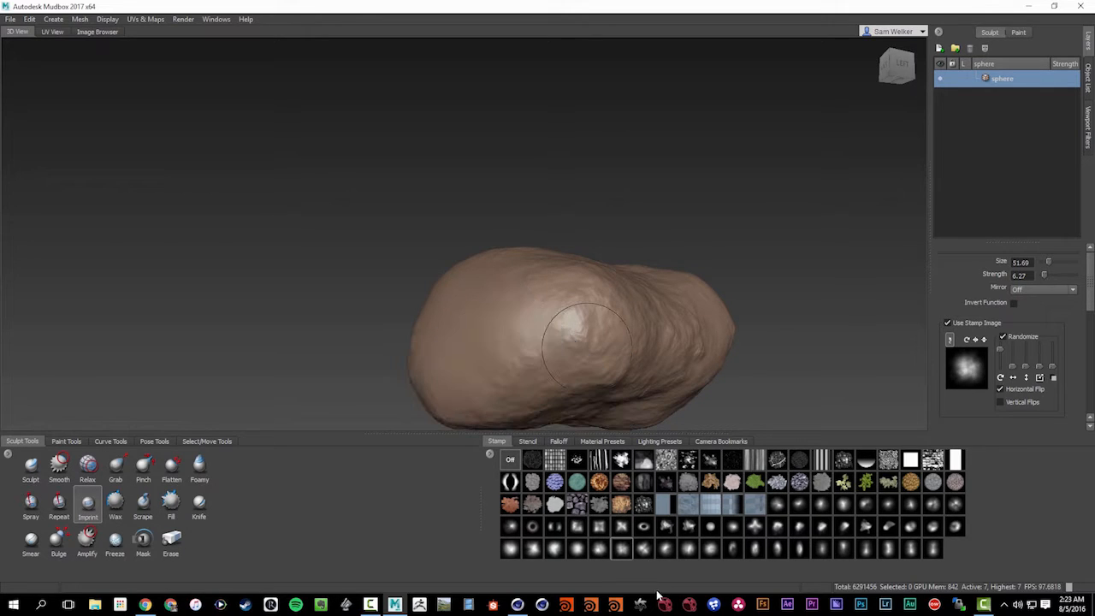
Switch to the neighboring rounded mountain stamp and imprint the remaining smooth patches on the larger lobe's rounded end
{"action": "left_click", "coordinate": [601, 550]}
{"action": "mouse_move", "coordinate": [466, 382]}
{"action": "left_mouse_down"}
{"action": "mouse_move", "coordinate": [542, 306]}
{"action": "mouse_move", "coordinate": [524, 339]}
{"action": "mouse_move", "coordinate": [569, 337]}
{"action": "mouse_move", "coordinate": [486, 329]}
{"action": "mouse_move", "coordinate": [433, 345]}
{"action": "left_mouse_up"}
{"action": "mouse_move", "coordinate": [531, 308]}
{"action": "left_mouse_down", "text": "alt"}
{"action": "mouse_move", "coordinate": [571, 322]}
{"action": "mouse_move", "coordinate": [574, 313]}
{"action": "left_mouse_up", "text": "alt"}
{"action": "mouse_move", "coordinate": [386, 241]}
{"action": "left_mouse_down"}
{"action": "mouse_move", "coordinate": [430, 307]}
{"action": "mouse_move", "coordinate": [423, 261]}
{"action": "mouse_move", "coordinate": [466, 295]}
{"action": "left_mouse_up"}
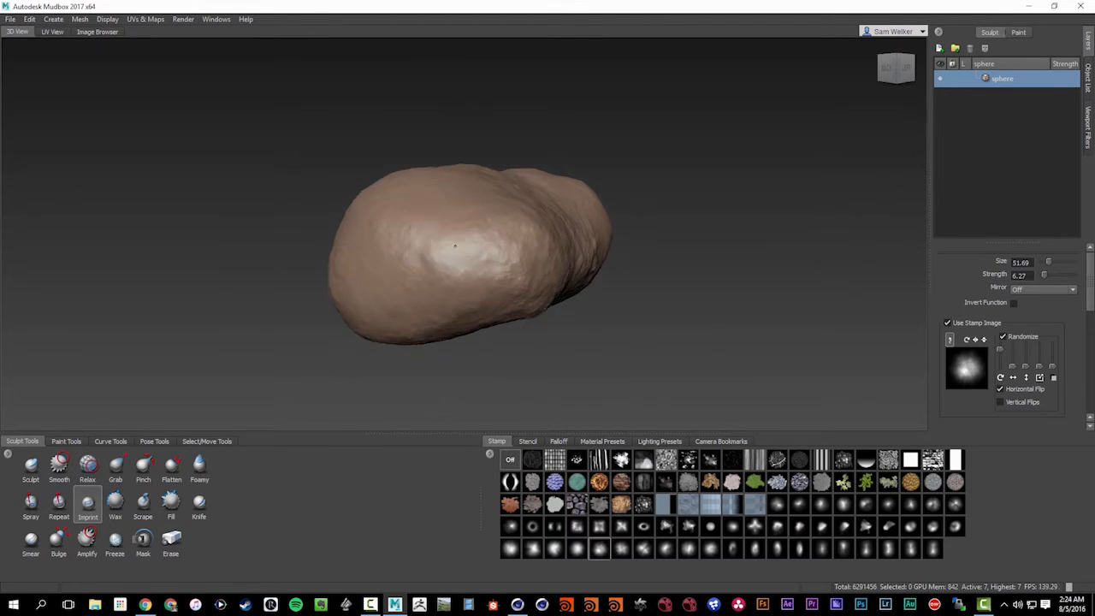
{"action": "left_click_drag", "start_coordinate": [455, 246], "coordinate": [443, 219], "text": "alt"}
{"action": "left_click_drag", "start_coordinate": [411, 183], "coordinate": [398, 288]}
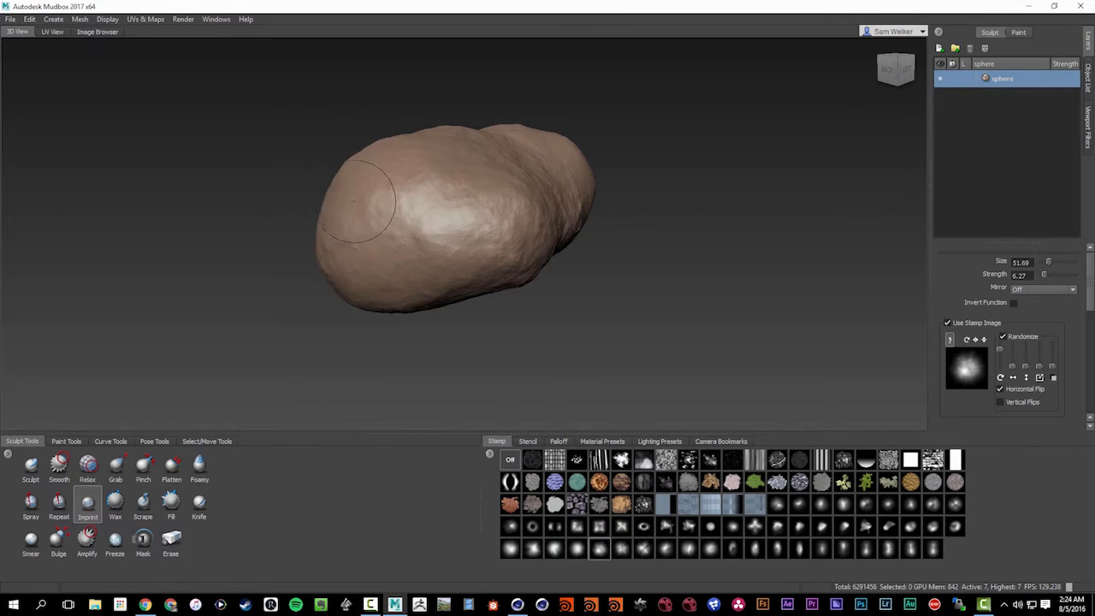
Layer imprints over the larger lobe's outer edge and the face leading to the waist
{"action": "left_click_drag", "start_coordinate": [352, 193], "coordinate": [383, 289]}
{"action": "left_click_drag", "start_coordinate": [462, 188], "coordinate": [485, 260]}
{"action": "left_click_drag", "start_coordinate": [489, 220], "coordinate": [473, 182], "text": "alt"}
{"action": "middle_click_drag", "start_coordinate": [505, 155], "coordinate": [396, 254], "text": "alt"}
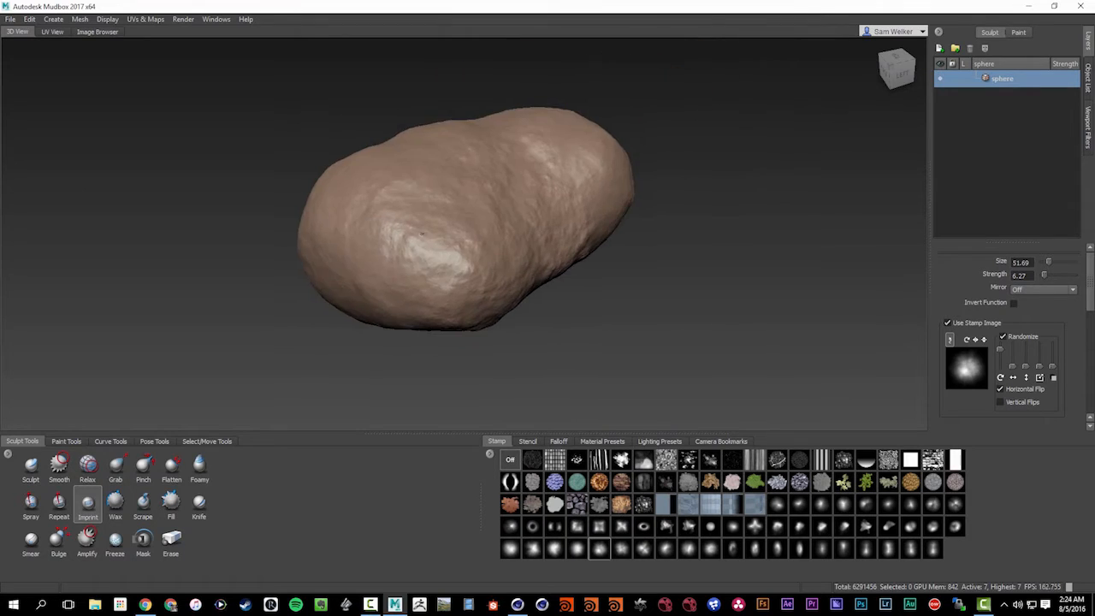
{"action": "mouse_move", "coordinate": [396, 254]}
{"action": "left_mouse_down", "text": "alt"}
{"action": "mouse_move", "coordinate": [386, 226]}
{"action": "mouse_move", "coordinate": [406, 257]}
{"action": "left_mouse_up", "text": "alt"}
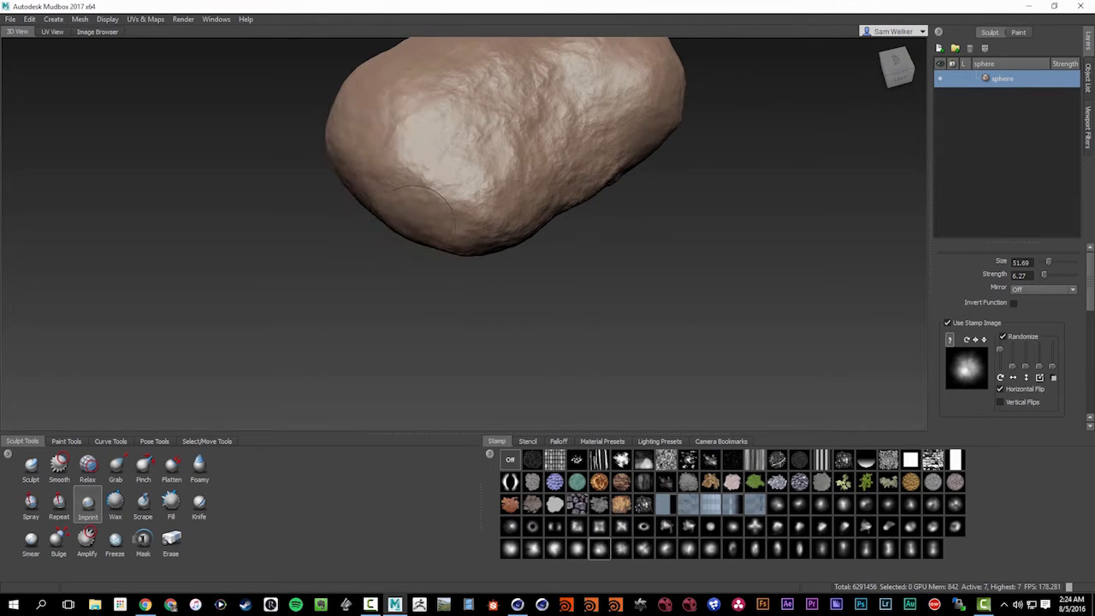
Imprint more rocky detail around the larger lobe's lower tip, outer edge and central bulge
{"action": "left_click_drag", "start_coordinate": [452, 284], "coordinate": [451, 284]}
{"action": "left_click_drag", "start_coordinate": [359, 101], "coordinate": [375, 158]}
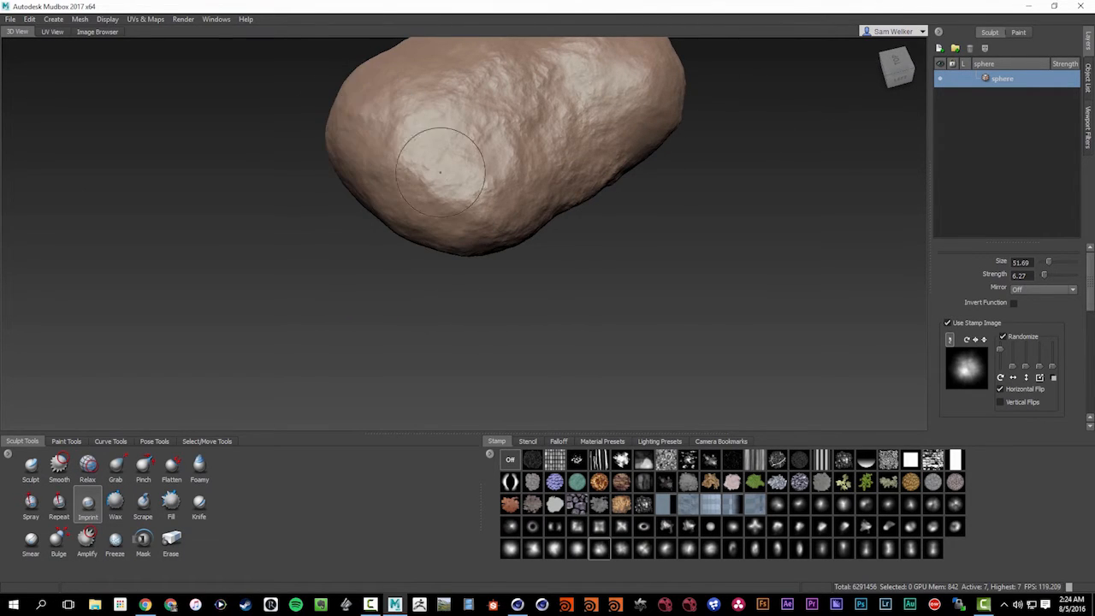
{"action": "left_click_drag", "start_coordinate": [450, 184], "coordinate": [476, 231]}
{"action": "middle_click_drag", "start_coordinate": [460, 195], "coordinate": [389, 264], "text": "alt"}
{"action": "left_click_drag", "start_coordinate": [389, 264], "coordinate": [300, 374], "text": "alt"}
{"action": "middle_click_drag", "start_coordinate": [300, 373], "coordinate": [365, 327], "text": "alt"}
{"action": "left_click_drag", "start_coordinate": [435, 387], "coordinate": [435, 387]}
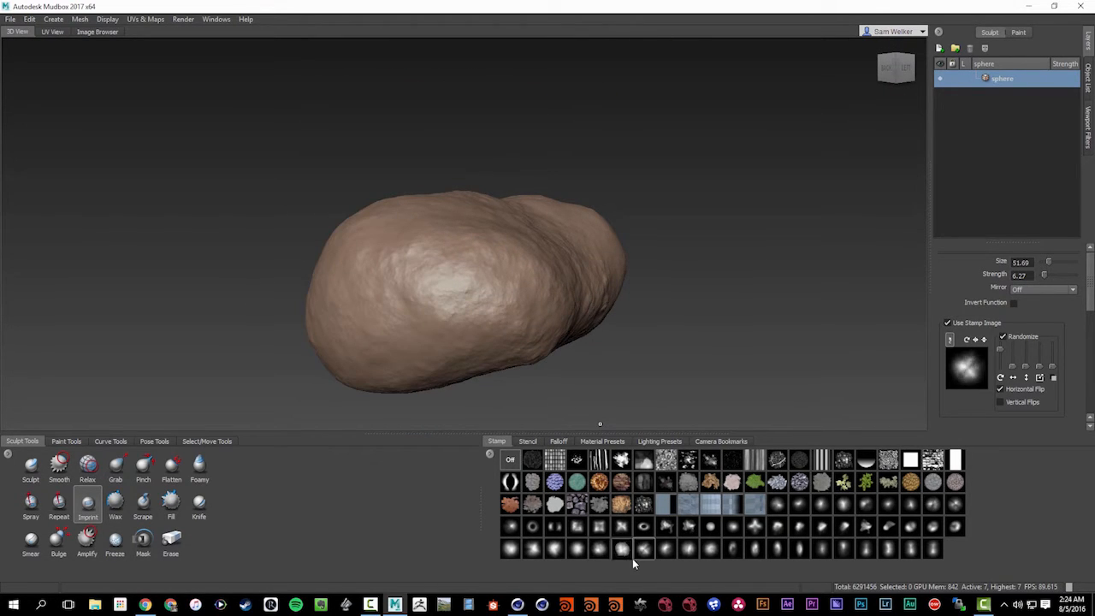
Choose the Mountain Detail 06 stamp and sweep imprints across the larger lobe's end from edge to edge
{"action": "left_click", "coordinate": [629, 555]}
{"action": "left_click_drag", "start_coordinate": [430, 337], "coordinate": [397, 417]}
{"action": "middle_click_drag", "start_coordinate": [397, 418], "coordinate": [419, 322], "text": "alt"}
{"action": "mouse_move", "coordinate": [379, 327]}
{"action": "left_mouse_down"}
{"action": "mouse_move", "coordinate": [498, 325]}
{"action": "mouse_move", "coordinate": [491, 280]}
{"action": "mouse_move", "coordinate": [590, 342]}
{"action": "left_mouse_up"}
{"action": "left_click_drag", "start_coordinate": [365, 261], "coordinate": [467, 364]}
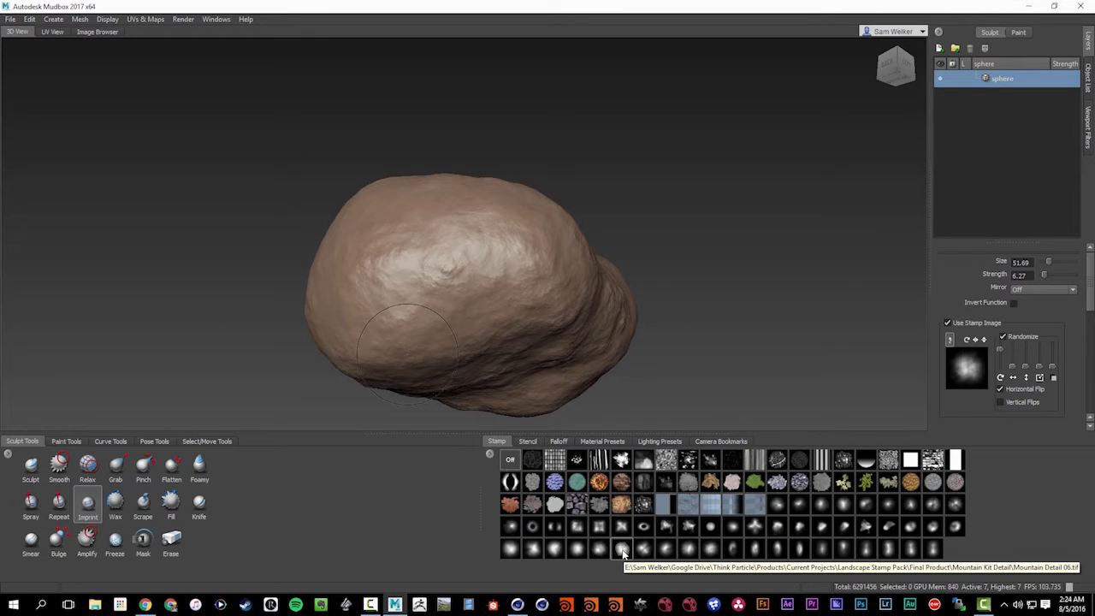
{"action": "left_click_drag", "start_coordinate": [330, 300], "coordinate": [594, 389]}
Imprint the smaller lobe's crown and the hollow where it joins the waist
{"action": "left_click_drag", "start_coordinate": [594, 389], "coordinate": [548, 283], "text": "alt"}
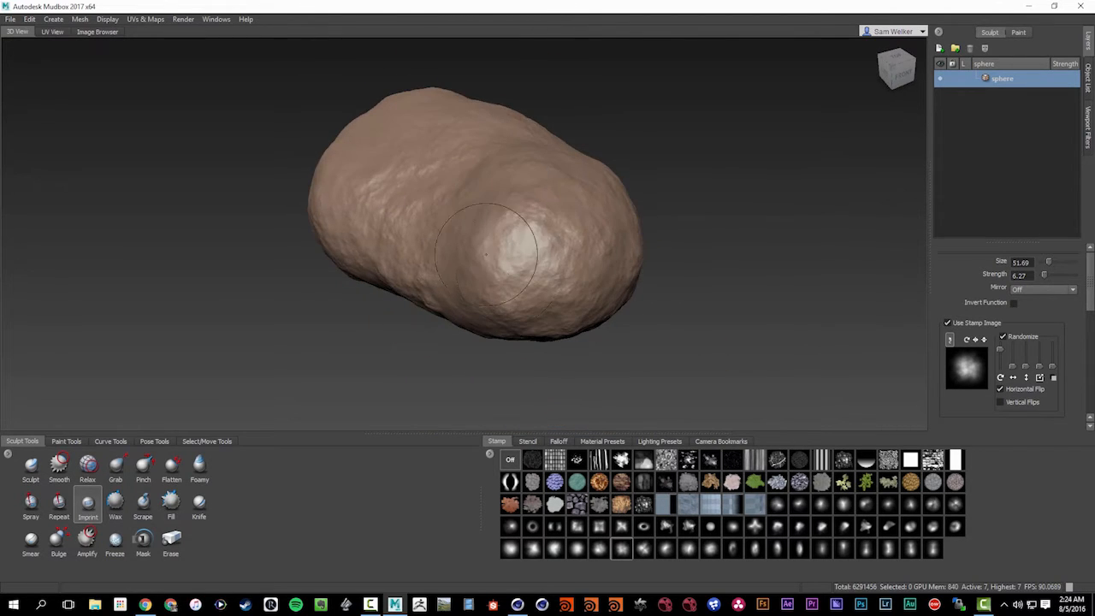
{"action": "left_click_drag", "start_coordinate": [483, 224], "coordinate": [569, 262]}
{"action": "mouse_move", "coordinate": [448, 291]}
{"action": "left_mouse_down"}
{"action": "mouse_move", "coordinate": [488, 308]}
{"action": "mouse_move", "coordinate": [515, 289]}
{"action": "mouse_move", "coordinate": [492, 261]}
{"action": "mouse_move", "coordinate": [523, 334]}
{"action": "left_mouse_up"}
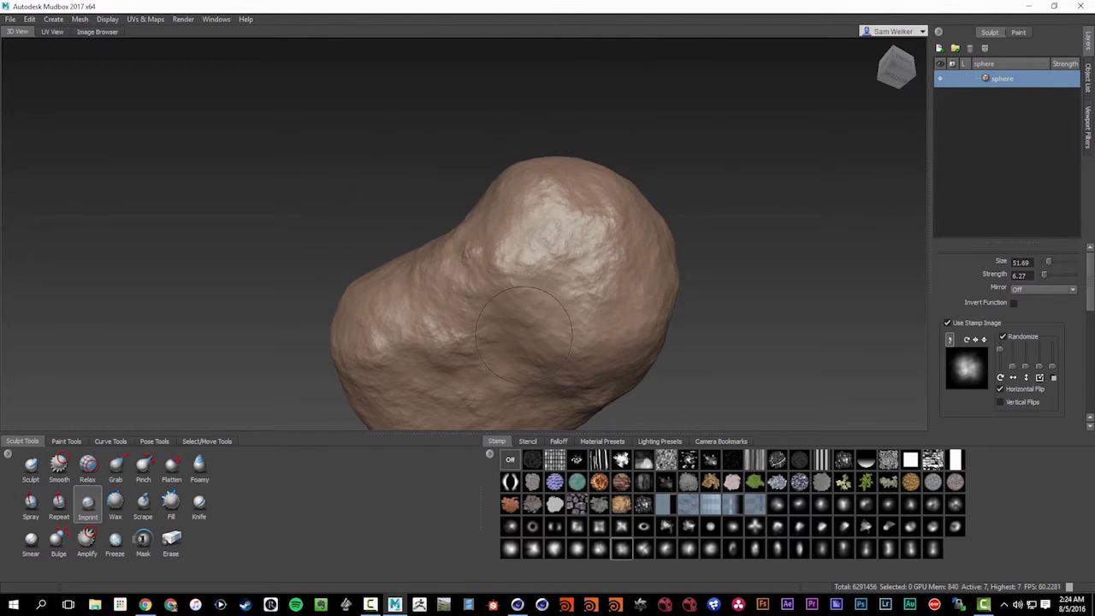
{"action": "mouse_move", "coordinate": [479, 269]}
{"action": "left_mouse_down"}
{"action": "mouse_move", "coordinate": [539, 330]}
{"action": "mouse_move", "coordinate": [564, 338]}
{"action": "mouse_move", "coordinate": [564, 364]}
{"action": "mouse_move", "coordinate": [591, 407]}
{"action": "left_mouse_up"}
{"action": "left_click_drag", "start_coordinate": [582, 347], "coordinate": [667, 428]}
Imprint the outer side and front end of the smaller lobe with overlapping strokes
{"action": "left_click_drag", "start_coordinate": [513, 291], "coordinate": [563, 276], "text": "alt"}
{"action": "left_click_drag", "start_coordinate": [699, 194], "coordinate": [740, 298]}
{"action": "left_click_drag", "start_coordinate": [733, 211], "coordinate": [669, 168]}
{"action": "left_click_drag", "start_coordinate": [738, 167], "coordinate": [749, 198], "text": "alt"}
{"action": "left_click_drag", "start_coordinate": [715, 114], "coordinate": [644, 127]}
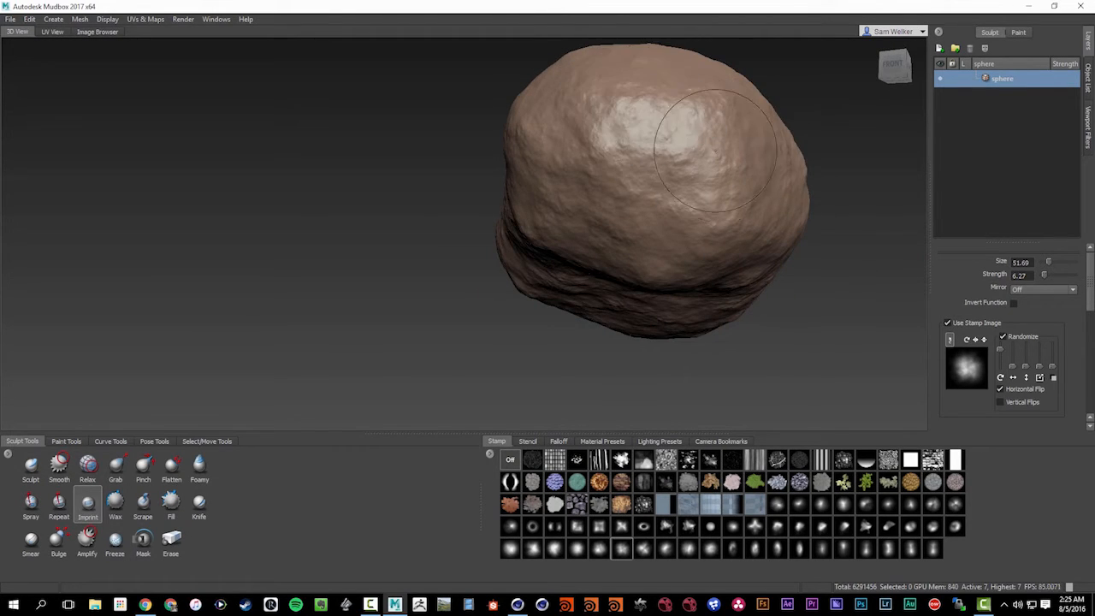
{"action": "left_click_drag", "start_coordinate": [715, 151], "coordinate": [668, 99], "text": "alt"}
{"action": "left_click_drag", "start_coordinate": [722, 286], "coordinate": [708, 118]}
Add overlapping imprints over the smaller lobe's rounded tip and its slope toward the waist
{"action": "middle_click_drag", "start_coordinate": [757, 225], "coordinate": [535, 235], "text": "alt"}
{"action": "left_click_drag", "start_coordinate": [549, 188], "coordinate": [552, 77]}
{"action": "left_click_drag", "start_coordinate": [444, 118], "coordinate": [475, 231]}
{"action": "left_click_drag", "start_coordinate": [416, 134], "coordinate": [428, 89], "text": "alt"}
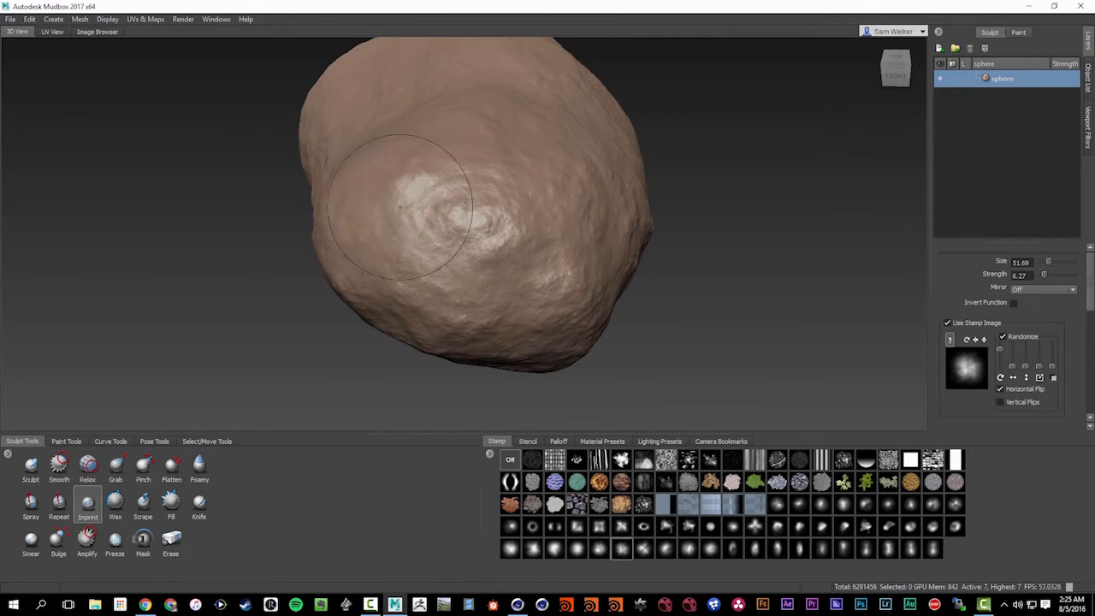
{"action": "left_click_drag", "start_coordinate": [399, 203], "coordinate": [561, 351], "text": "alt"}
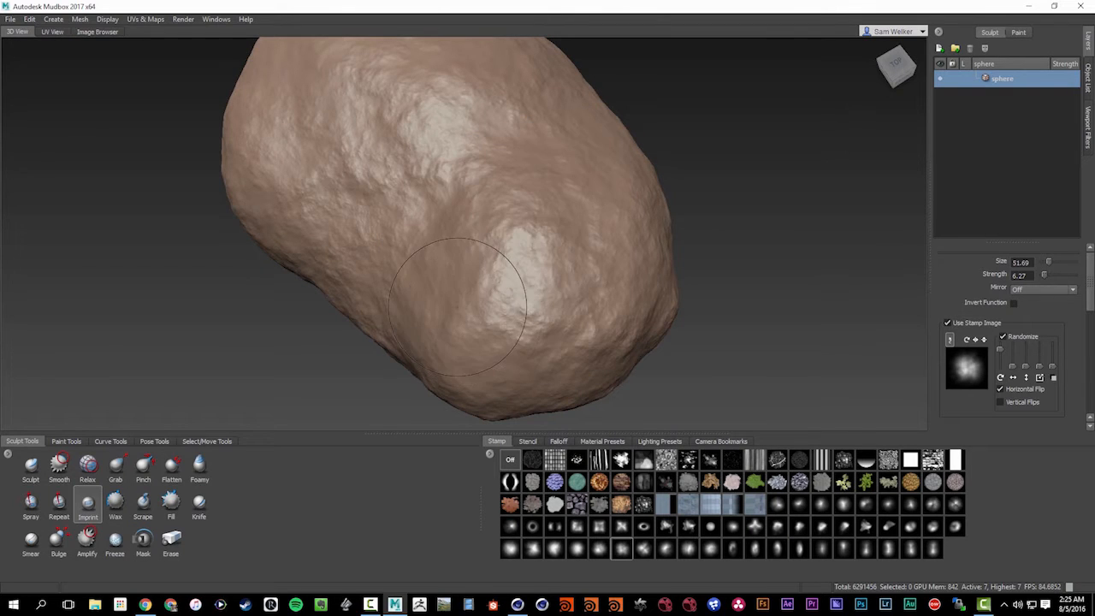
{"action": "left_click_drag", "start_coordinate": [465, 309], "coordinate": [544, 282]}
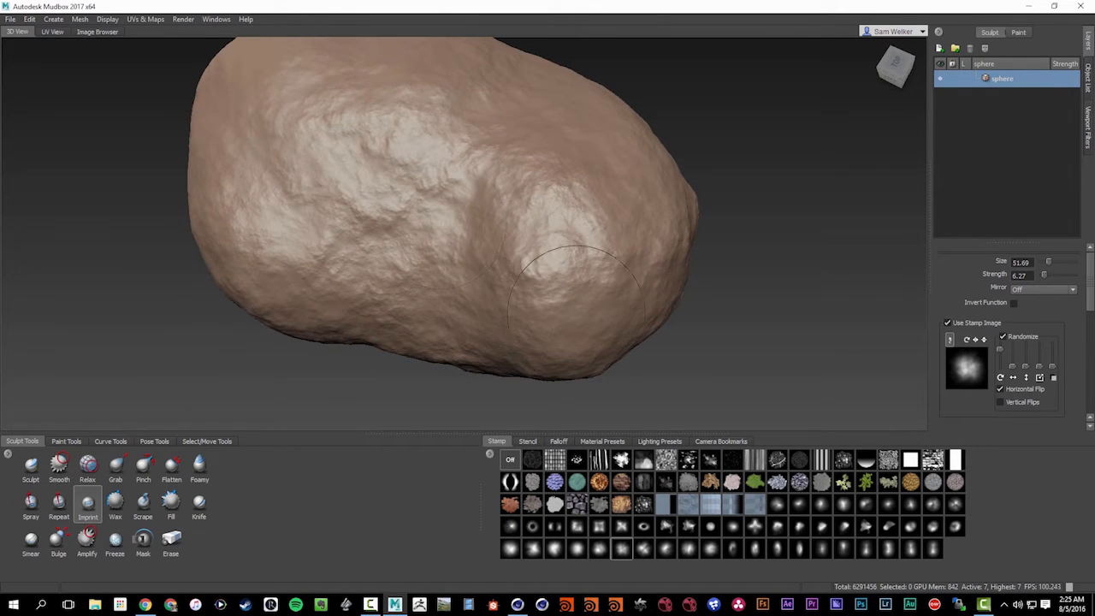
Deepen the rocky texture on the broad top and side face of the larger lobe with repeated imprints
{"action": "mouse_move", "coordinate": [335, 215]}
{"action": "left_mouse_down"}
{"action": "mouse_move", "coordinate": [402, 282]}
{"action": "mouse_move", "coordinate": [374, 202]}
{"action": "left_mouse_up"}
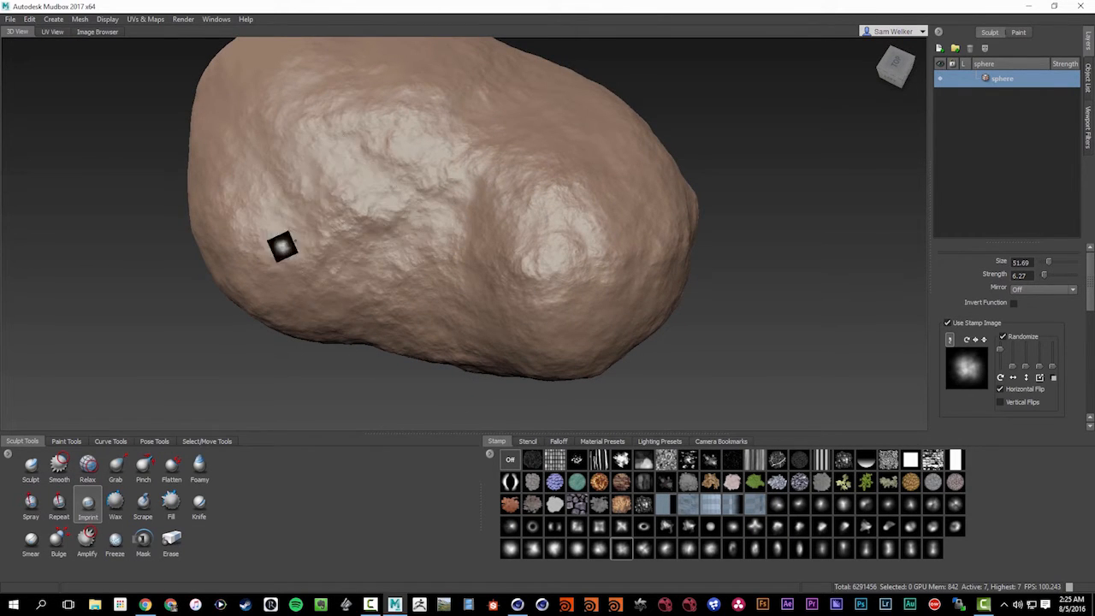
{"action": "left_click_drag", "start_coordinate": [295, 242], "coordinate": [386, 212]}
{"action": "left_click_drag", "start_coordinate": [276, 205], "coordinate": [363, 190]}
{"action": "left_click_drag", "start_coordinate": [278, 259], "coordinate": [325, 222]}
Imprint another layer of detail over the larger lobe's rounded end, covering its outer edge and lower bulge
{"action": "left_click_drag", "start_coordinate": [306, 242], "coordinate": [287, 152], "text": "alt"}
{"action": "middle_click_drag", "start_coordinate": [257, 137], "coordinate": [408, 142], "text": "alt"}
{"action": "left_click_drag", "start_coordinate": [400, 136], "coordinate": [435, 210]}
{"action": "left_click_drag", "start_coordinate": [481, 238], "coordinate": [411, 231]}
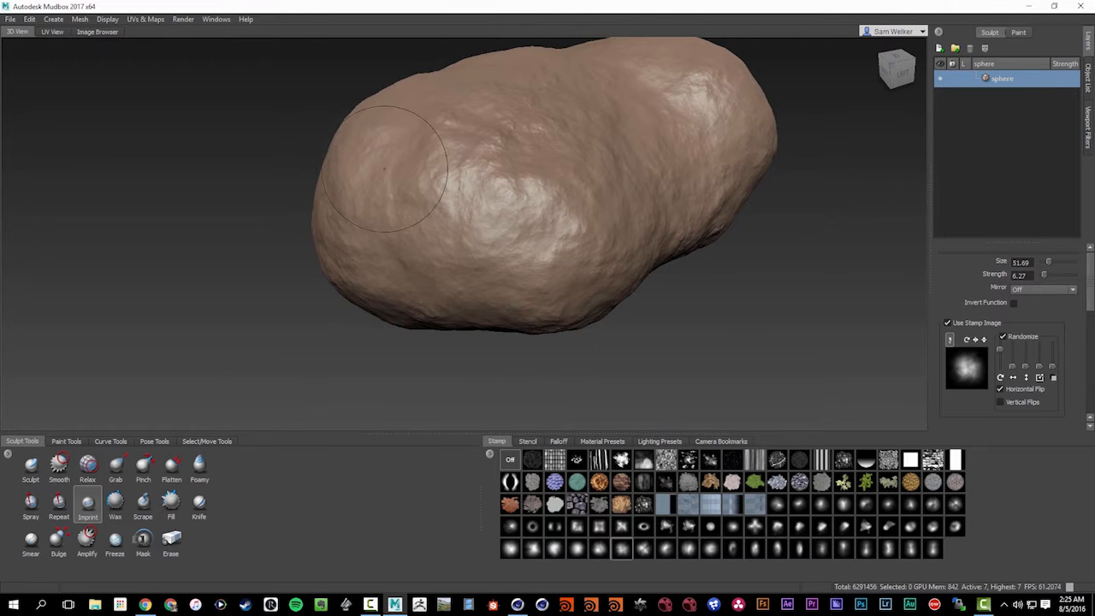
{"action": "left_click_drag", "start_coordinate": [392, 161], "coordinate": [411, 223]}
{"action": "left_click_drag", "start_coordinate": [484, 248], "coordinate": [589, 293]}
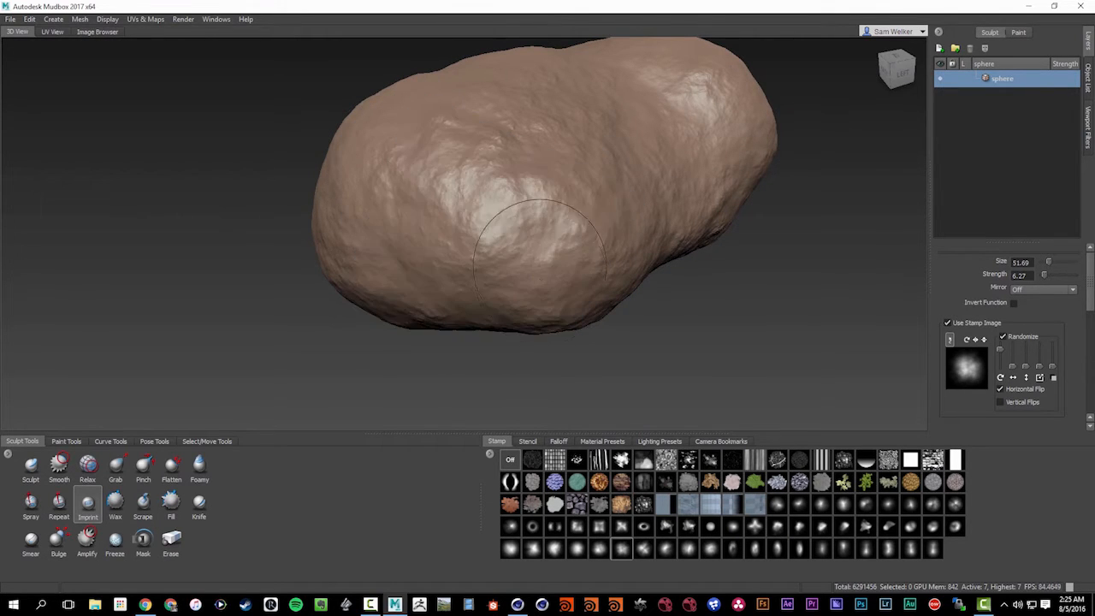
{"action": "left_click_drag", "start_coordinate": [534, 248], "coordinate": [461, 300], "text": "alt"}
{"action": "left_click_drag", "start_coordinate": [661, 202], "coordinate": [420, 420], "text": "alt"}
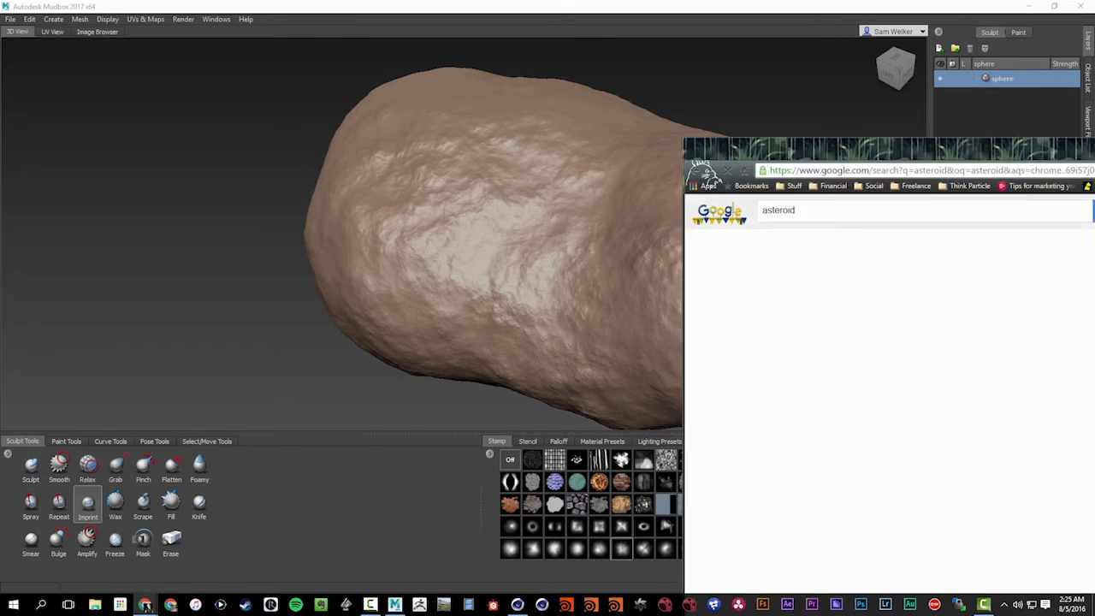
Switch to Chrome, show image results for "asteroid", and examine the cratered asteroid photos as surface references
{"action": "key", "text": "alt+Tab"}
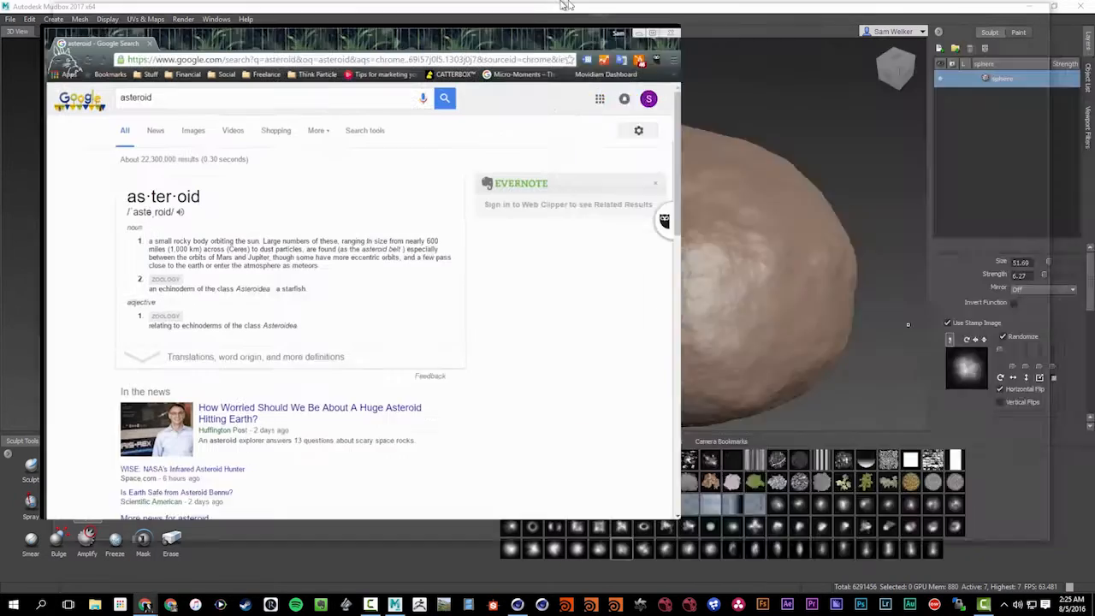
{"action": "left_click", "coordinate": [148, 101]}
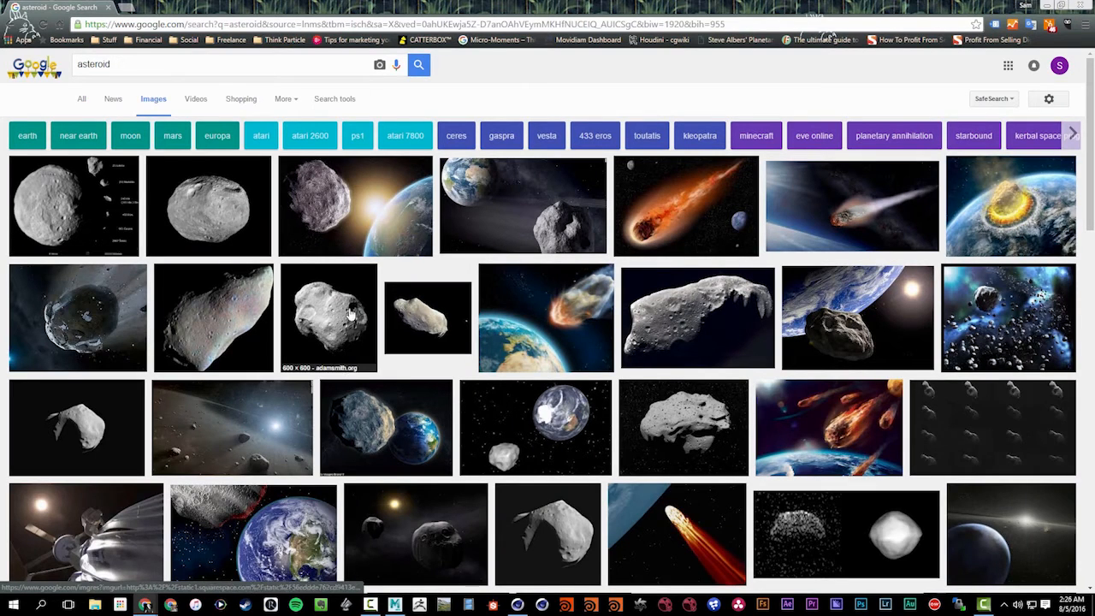
{"action": "left_click", "coordinate": [346, 333]}
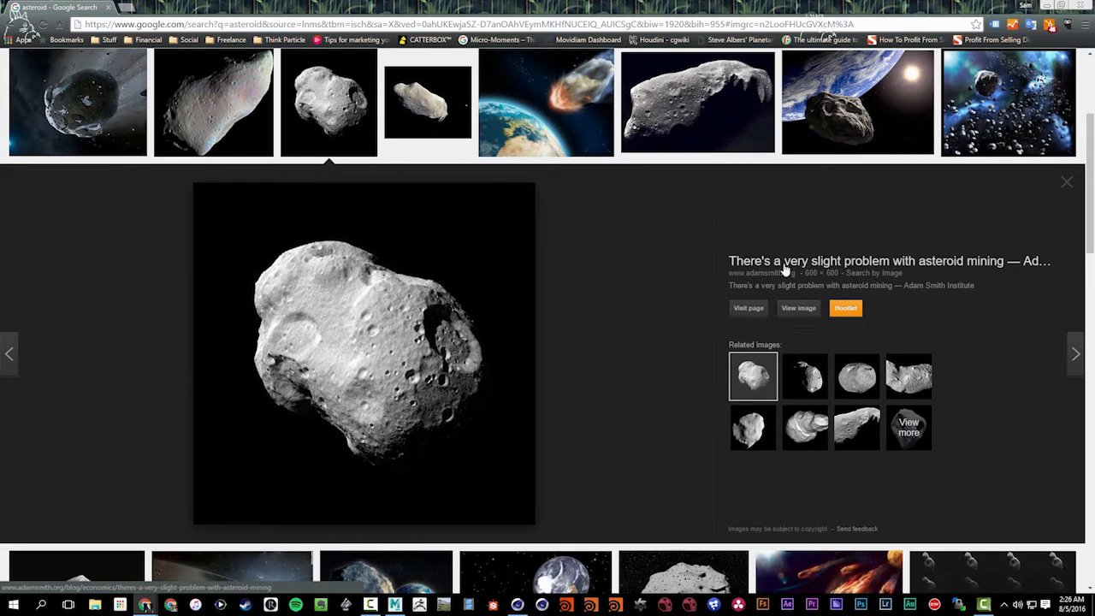
{"action": "scroll", "coordinate": [620, 372], "scroll_direction": "down", "scroll_amount": 3}
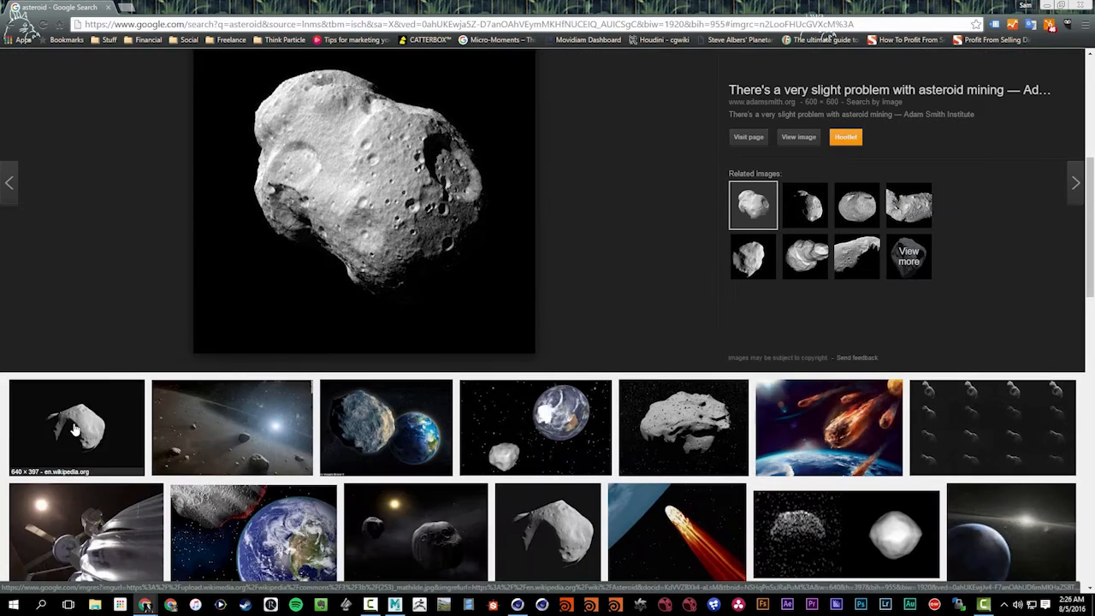
{"action": "scroll", "coordinate": [107, 443], "scroll_direction": "down", "scroll_amount": 4}
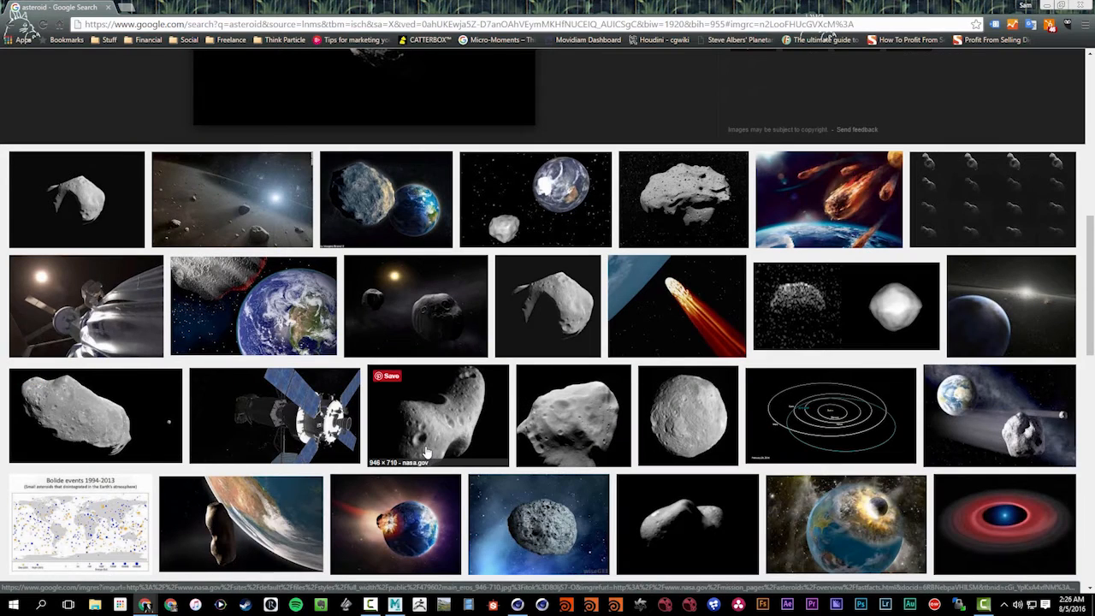
{"action": "scroll", "coordinate": [426, 451], "scroll_direction": "up", "scroll_amount": 1}
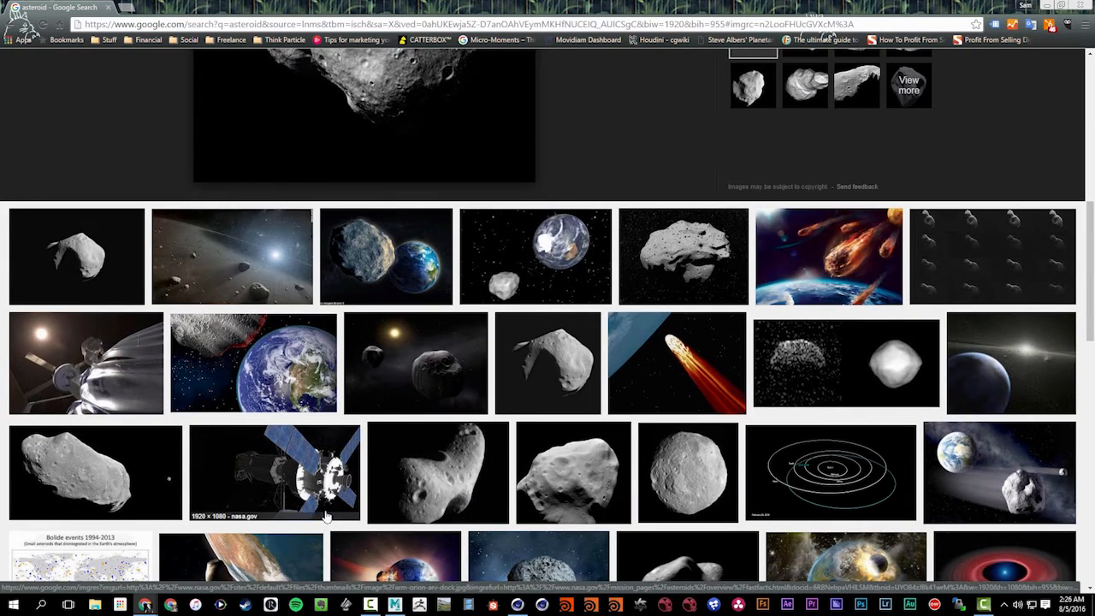
{"action": "scroll", "coordinate": [427, 451], "scroll_direction": "up", "scroll_amount": 10}
{"action": "scroll", "coordinate": [426, 448], "scroll_direction": "down", "scroll_amount": 2}
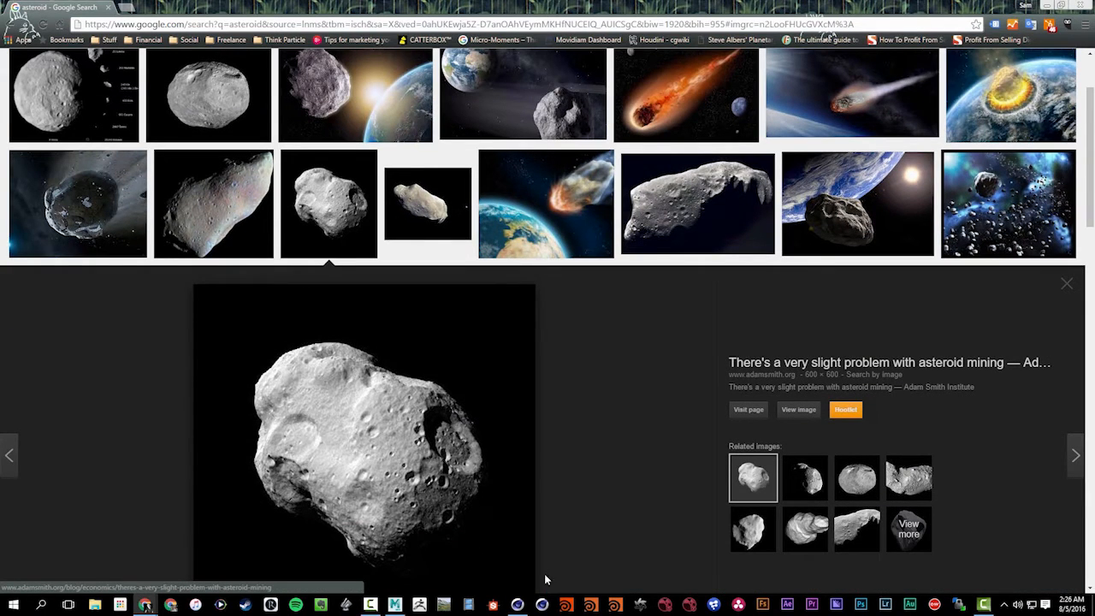
Return to Mudbox, choose the ring-shaped stamp, and try imprinting craters on the larger lobe's textured face
{"action": "left_click", "coordinate": [397, 605]}
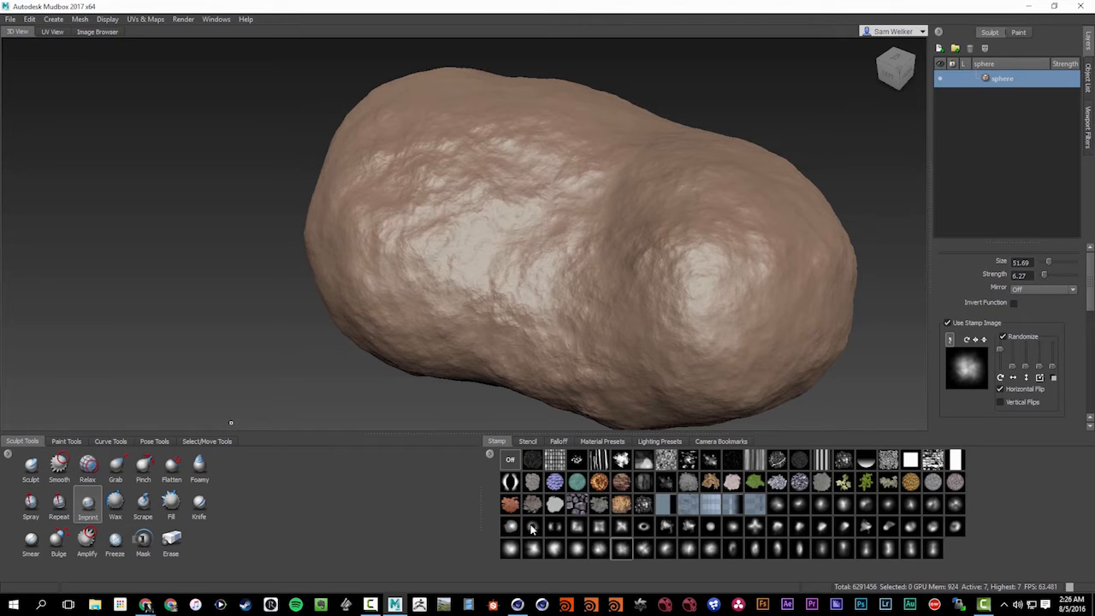
{"action": "left_click", "coordinate": [532, 527]}
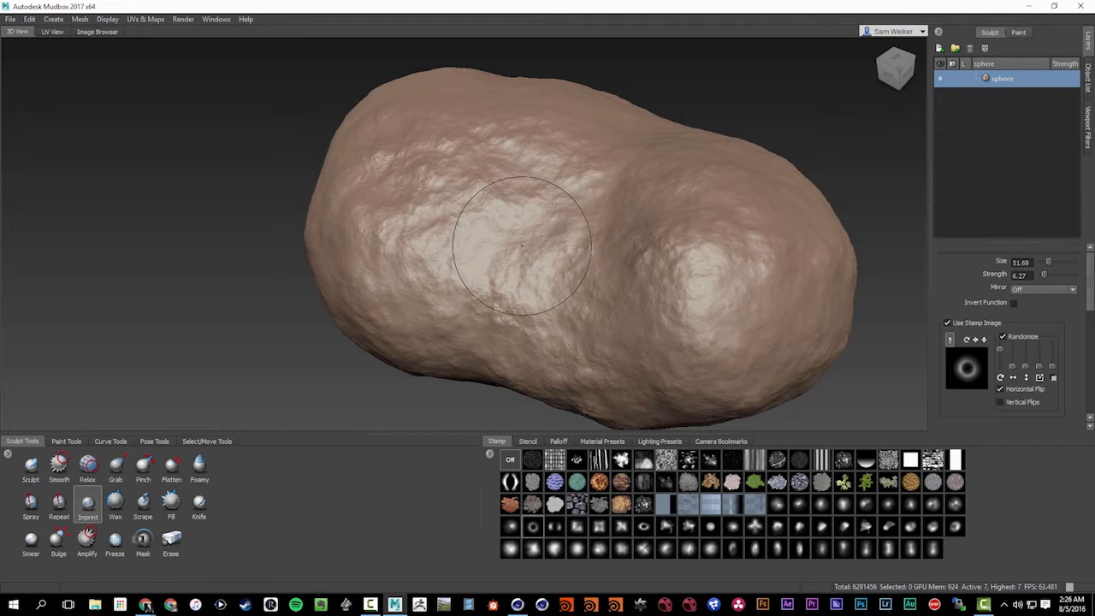
{"action": "left_click_drag", "start_coordinate": [511, 204], "coordinate": [551, 275]}
{"action": "mouse_move", "coordinate": [541, 214]}
{"action": "left_mouse_down", "text": "alt"}
{"action": "mouse_move", "coordinate": [548, 163]}
{"action": "mouse_move", "coordinate": [574, 216]}
{"action": "mouse_move", "coordinate": [556, 68]}
{"action": "mouse_move", "coordinate": [494, 242]}
{"action": "mouse_move", "coordinate": [518, 293]}
{"action": "mouse_move", "coordinate": [586, 269]}
{"action": "mouse_move", "coordinate": [492, 218]}
{"action": "mouse_move", "coordinate": [513, 269]}
{"action": "mouse_move", "coordinate": [413, 295]}
{"action": "left_mouse_up", "text": "alt"}
Undo the previous imprints and try ring-stamp craters at strength 12.40 around the asteroid's waist and upper lobes
{"action": "key", "text": "ctrl+z"}
{"action": "key", "text": "ctrl+z"}
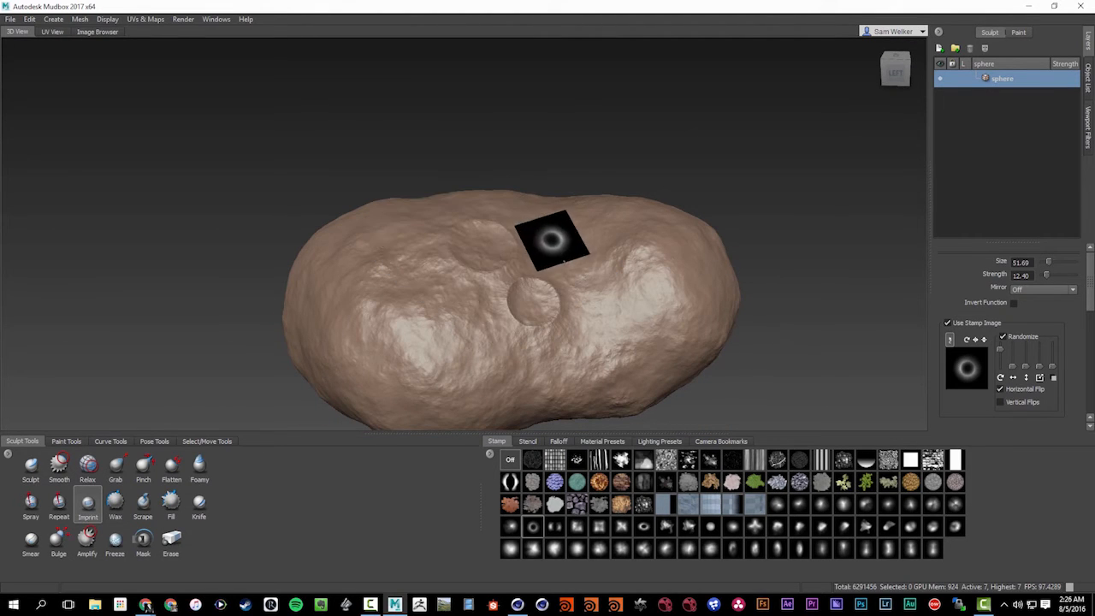
{"action": "left_click_drag", "start_coordinate": [549, 292], "coordinate": [565, 325]}
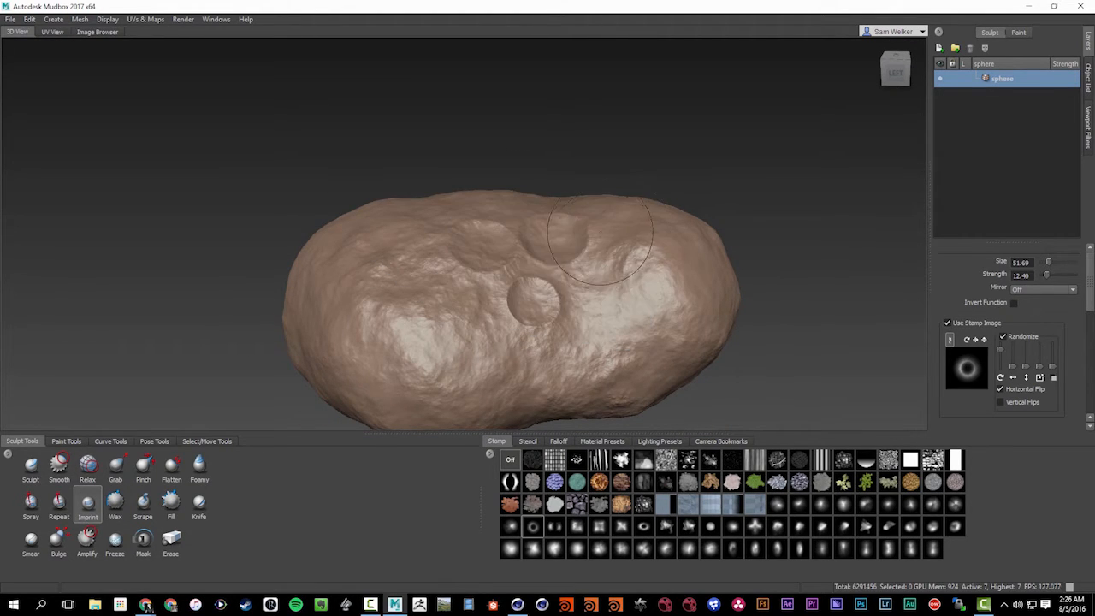
{"action": "left_click_drag", "start_coordinate": [601, 240], "coordinate": [582, 281], "text": "alt"}
{"action": "left_click_drag", "start_coordinate": [554, 179], "coordinate": [585, 212]}
{"action": "left_click_drag", "start_coordinate": [372, 176], "coordinate": [402, 207]}
{"action": "left_click_drag", "start_coordinate": [463, 157], "coordinate": [490, 206], "text": "alt"}
{"action": "left_click_drag", "start_coordinate": [690, 127], "coordinate": [652, 90]}
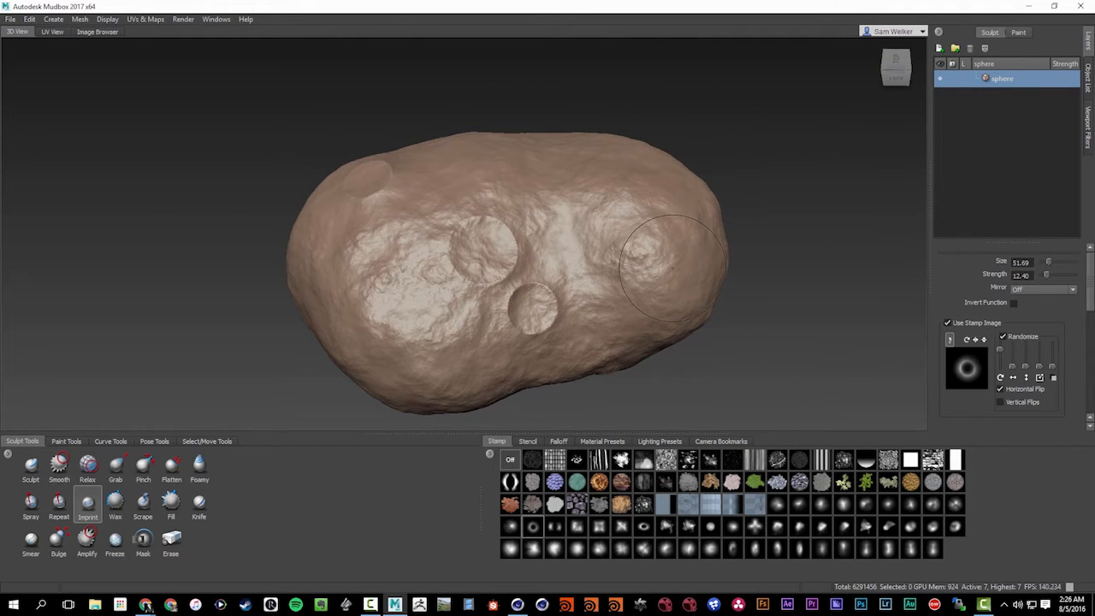
Undo the trial craters and imprint a single ring-stamp crater on the upper face of the larger lobe
{"action": "key", "text": "ctrl+z"}
{"action": "key", "text": "ctrl+z"}
{"action": "key", "text": "ctrl+z"}
{"action": "left_click_drag", "start_coordinate": [493, 300], "coordinate": [498, 265], "text": "alt"}
{"action": "left_click_drag", "start_coordinate": [416, 169], "coordinate": [437, 211]}
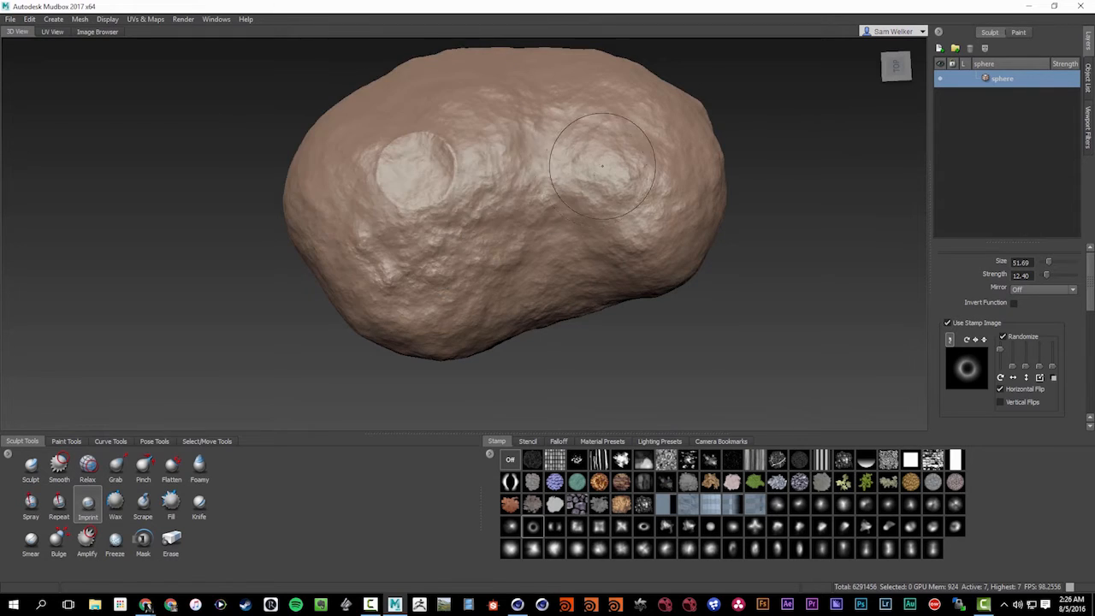
Imprint a crater on the asteroid's far side and, at strength 27.53, a deeper one on the smaller lobe's rounded end
{"action": "left_click_drag", "start_coordinate": [602, 166], "coordinate": [499, 166], "text": "alt"}
{"action": "middle_click_drag", "start_coordinate": [499, 166], "coordinate": [274, 157], "text": "alt"}
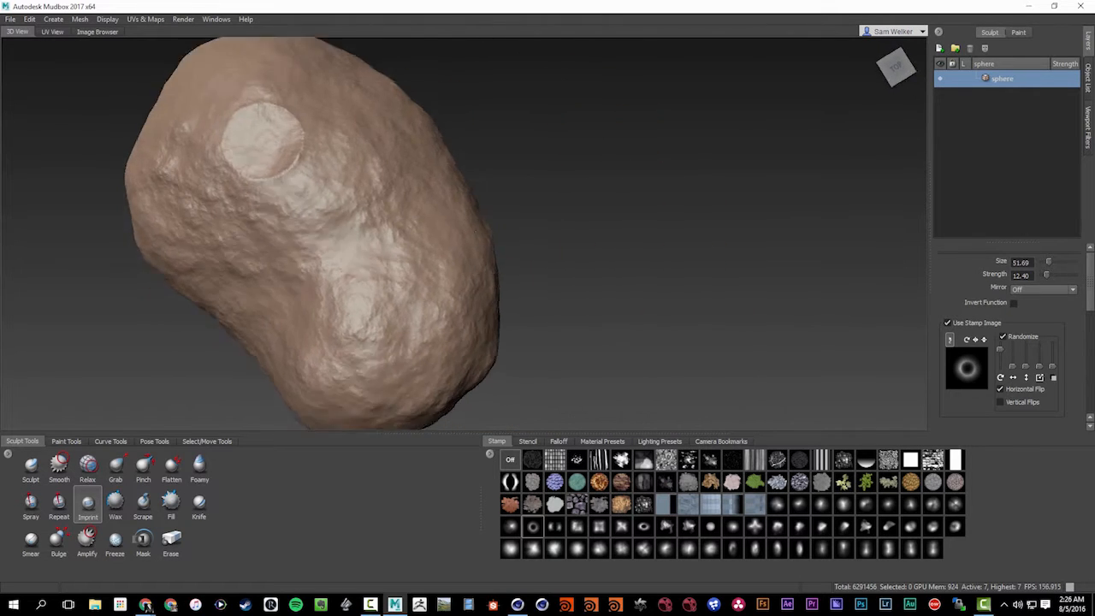
{"action": "left_click_drag", "start_coordinate": [274, 157], "coordinate": [230, 161], "text": "alt"}
{"action": "left_click_drag", "start_coordinate": [455, 218], "coordinate": [413, 218]}
{"action": "mouse_move", "coordinate": [287, 342]}
{"action": "left_mouse_down"}
{"action": "mouse_move", "coordinate": [268, 410]}
{"action": "mouse_move", "coordinate": [301, 418]}
{"action": "mouse_move", "coordinate": [328, 393]}
{"action": "mouse_move", "coordinate": [381, 409]}
{"action": "mouse_move", "coordinate": [421, 350]}
{"action": "mouse_move", "coordinate": [343, 356]}
{"action": "left_mouse_up"}
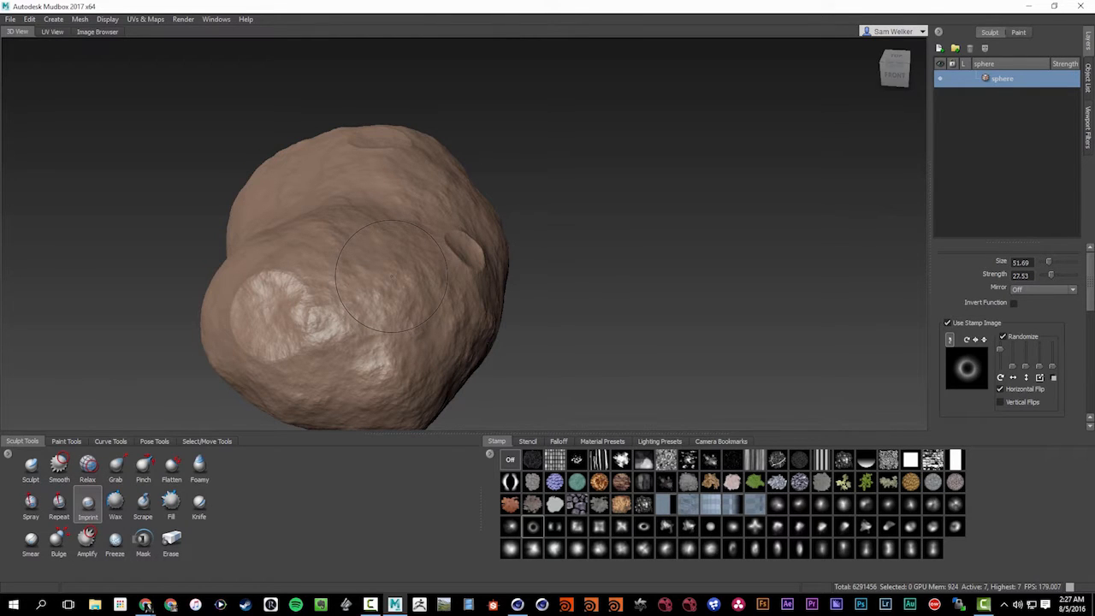
{"action": "left_click_drag", "start_coordinate": [278, 331], "coordinate": [356, 352]}
Return to a close view of the larger lobe's crater and choose the soft round dot stamp for the Imprint brush
{"action": "mouse_move", "coordinate": [356, 352]}
{"action": "left_mouse_down", "text": "alt"}
{"action": "mouse_move", "coordinate": [366, 245]}
{"action": "mouse_move", "coordinate": [428, 248]}
{"action": "mouse_move", "coordinate": [454, 342]}
{"action": "mouse_move", "coordinate": [492, 334]}
{"action": "mouse_move", "coordinate": [466, 350]}
{"action": "mouse_move", "coordinate": [531, 338]}
{"action": "mouse_move", "coordinate": [594, 305]}
{"action": "mouse_move", "coordinate": [526, 376]}
{"action": "mouse_move", "coordinate": [547, 358]}
{"action": "mouse_move", "coordinate": [291, 250]}
{"action": "mouse_move", "coordinate": [369, 293]}
{"action": "mouse_move", "coordinate": [289, 265]}
{"action": "mouse_move", "coordinate": [306, 293]}
{"action": "left_mouse_up", "text": "alt"}
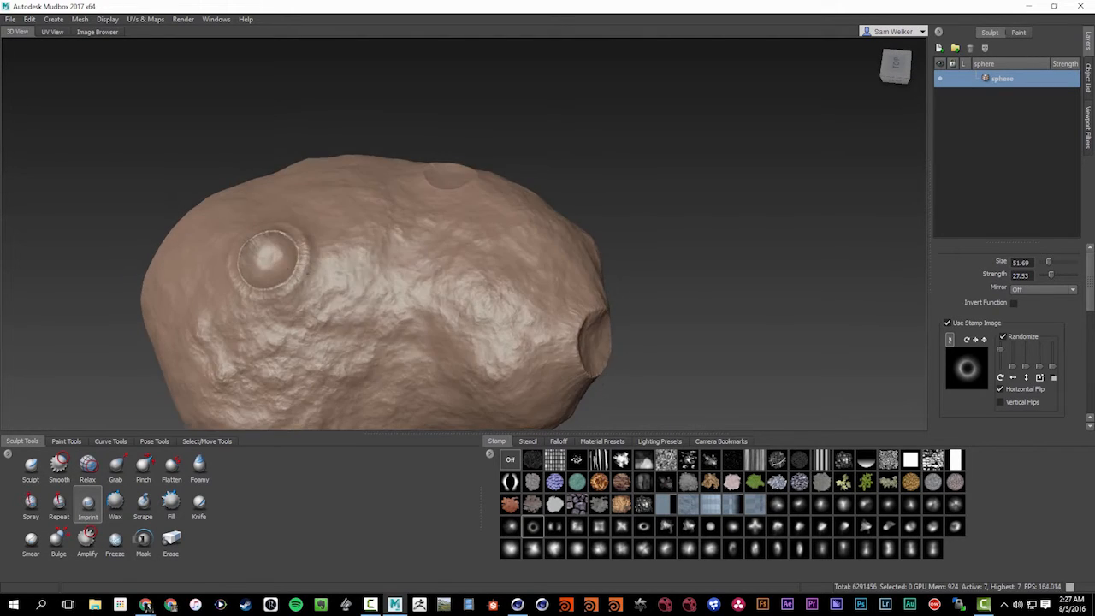
{"action": "mouse_move", "coordinate": [306, 293]}
{"action": "right_mouse_down", "text": "alt"}
{"action": "mouse_move", "coordinate": [297, 225]}
{"action": "mouse_move", "coordinate": [252, 338]}
{"action": "right_mouse_up", "text": "alt"}
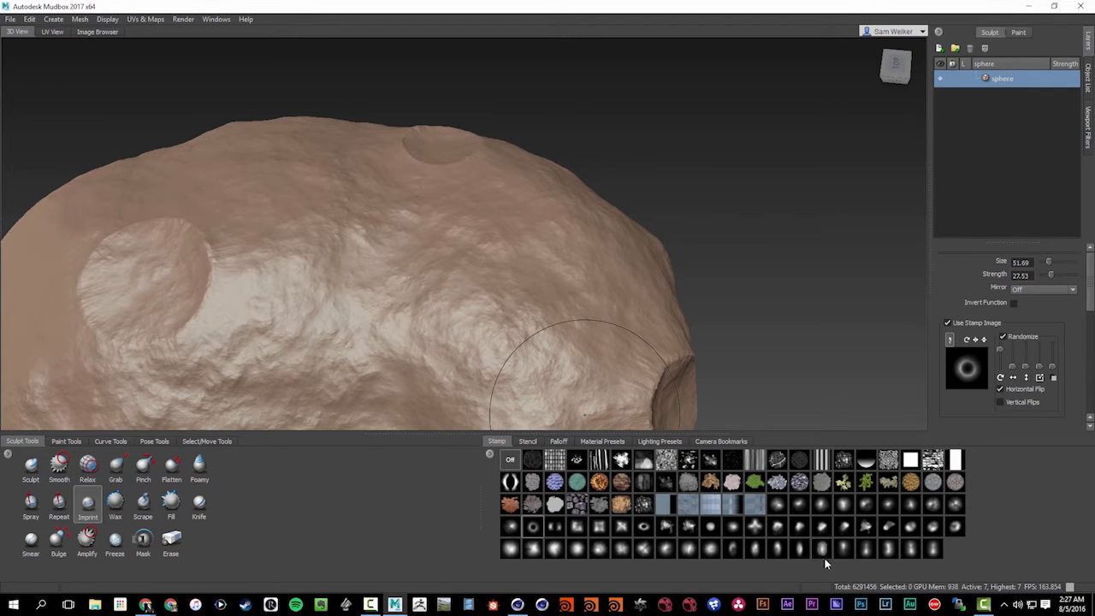
{"action": "left_click", "coordinate": [711, 527]}
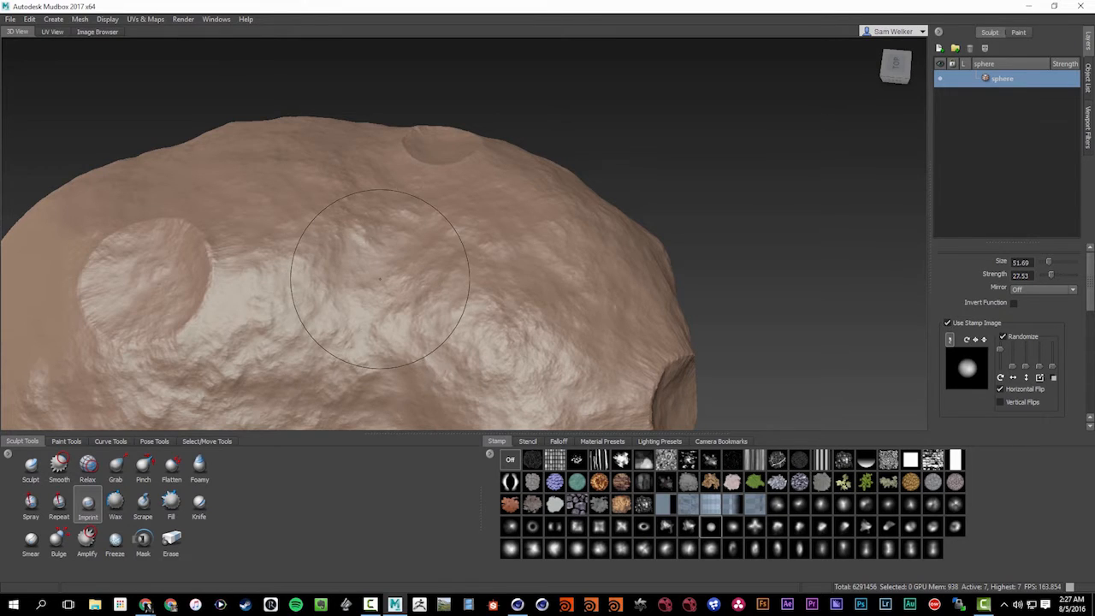